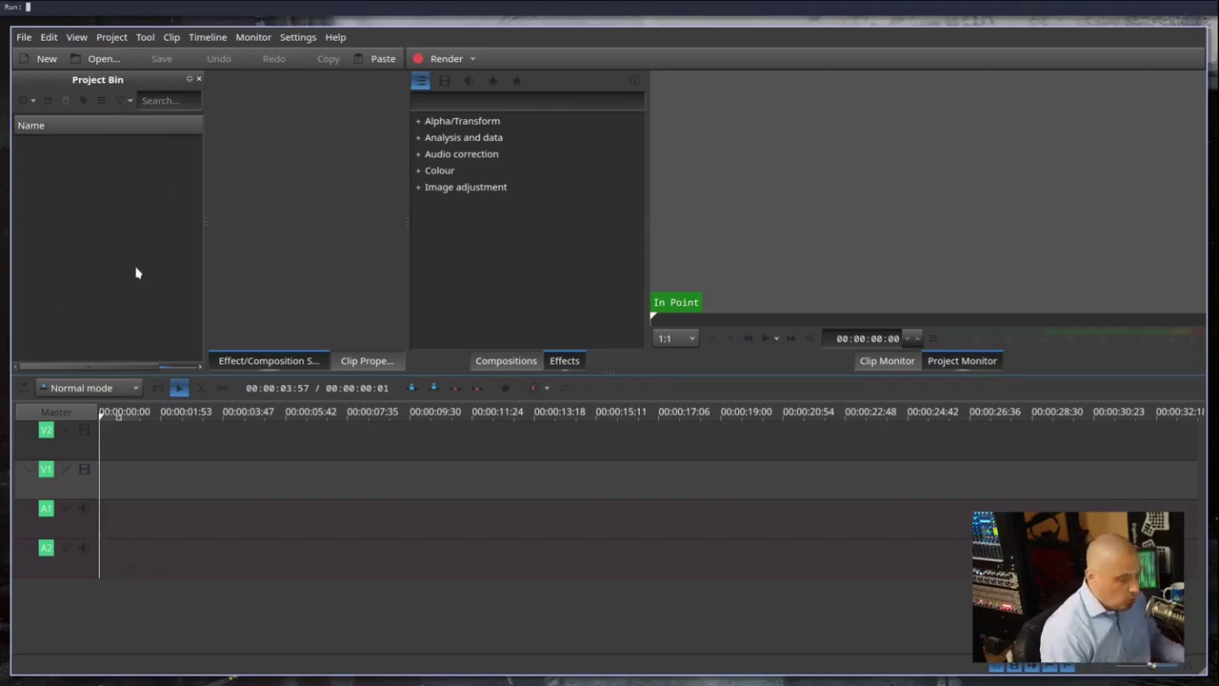
- Launch the Thunar file manager and go to the folder Videos/DistroTube/shows/rack
key("super+shift+Return")
type("thunar")
key("Return")
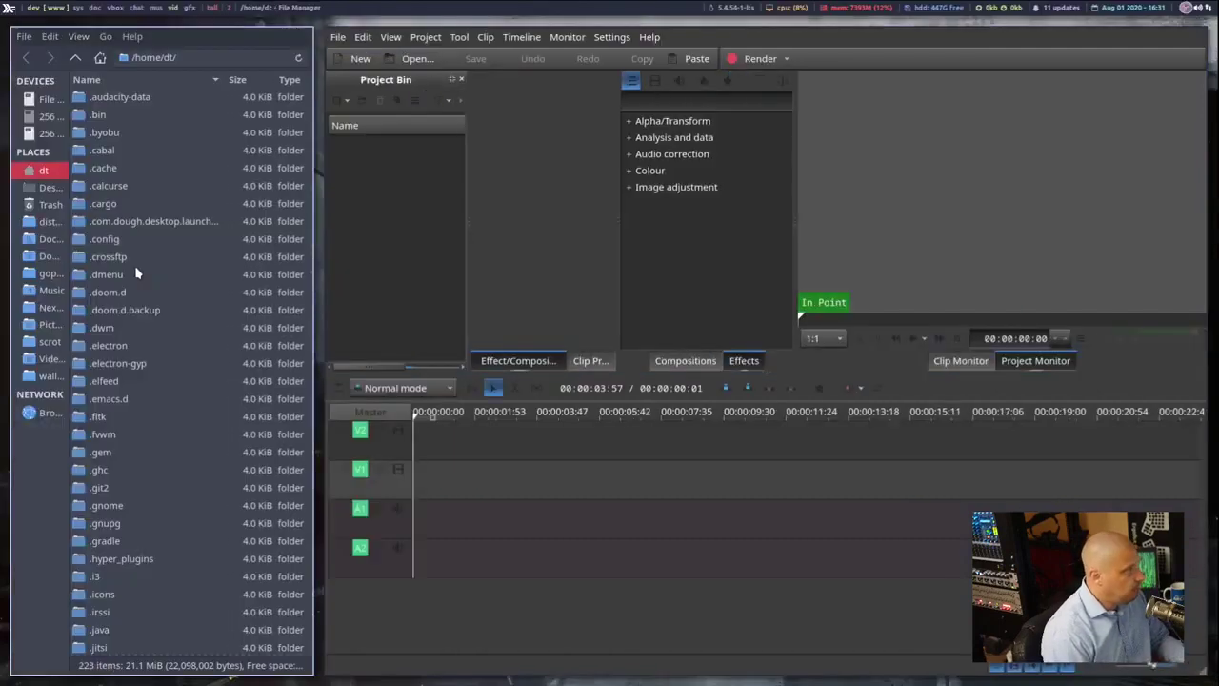
left_click(52, 359)
double_click(96, 98)
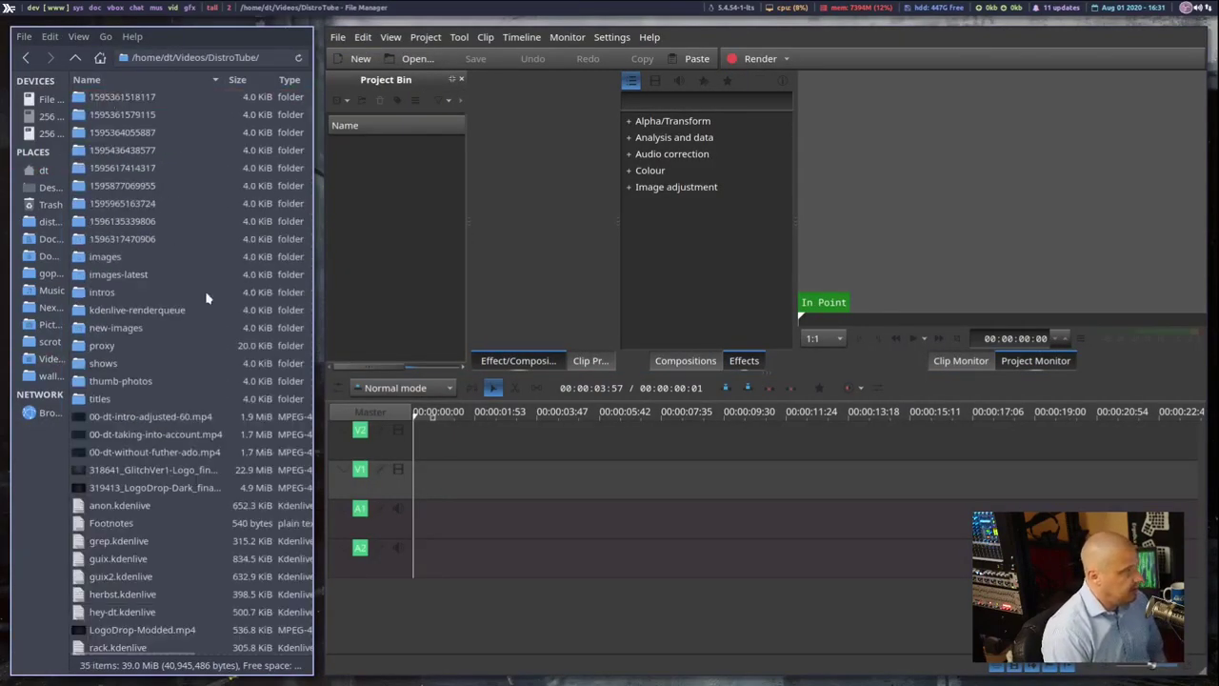
double_click(128, 364)
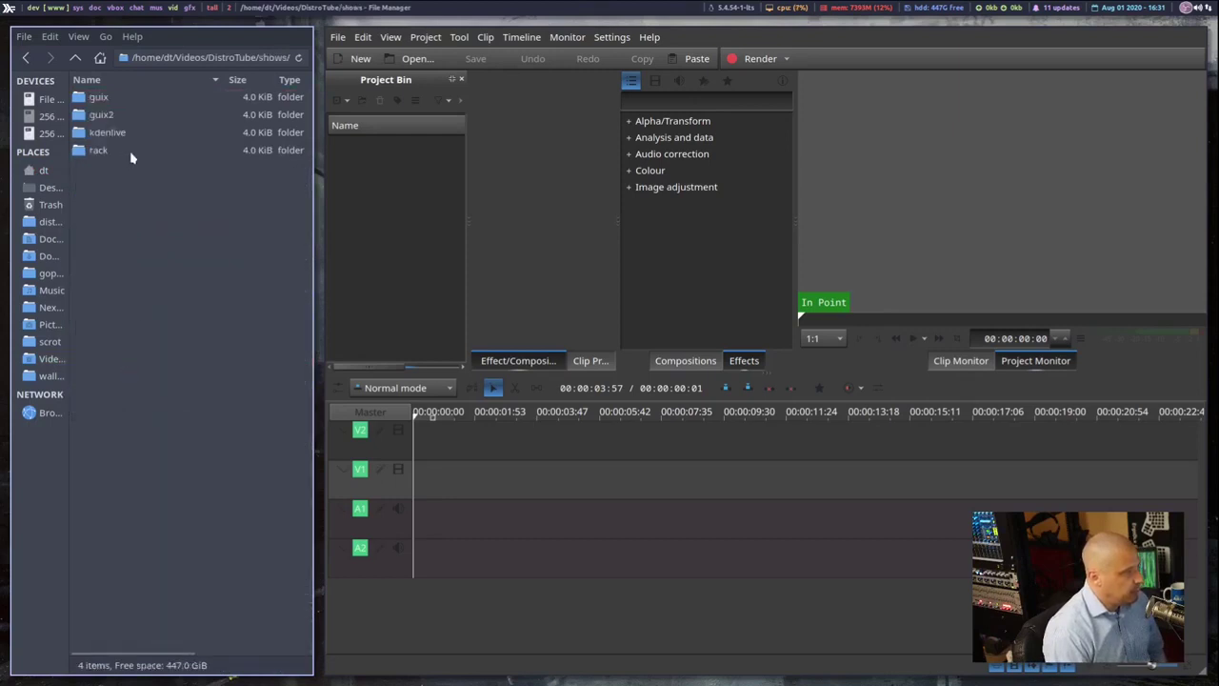
double_click(152, 151)
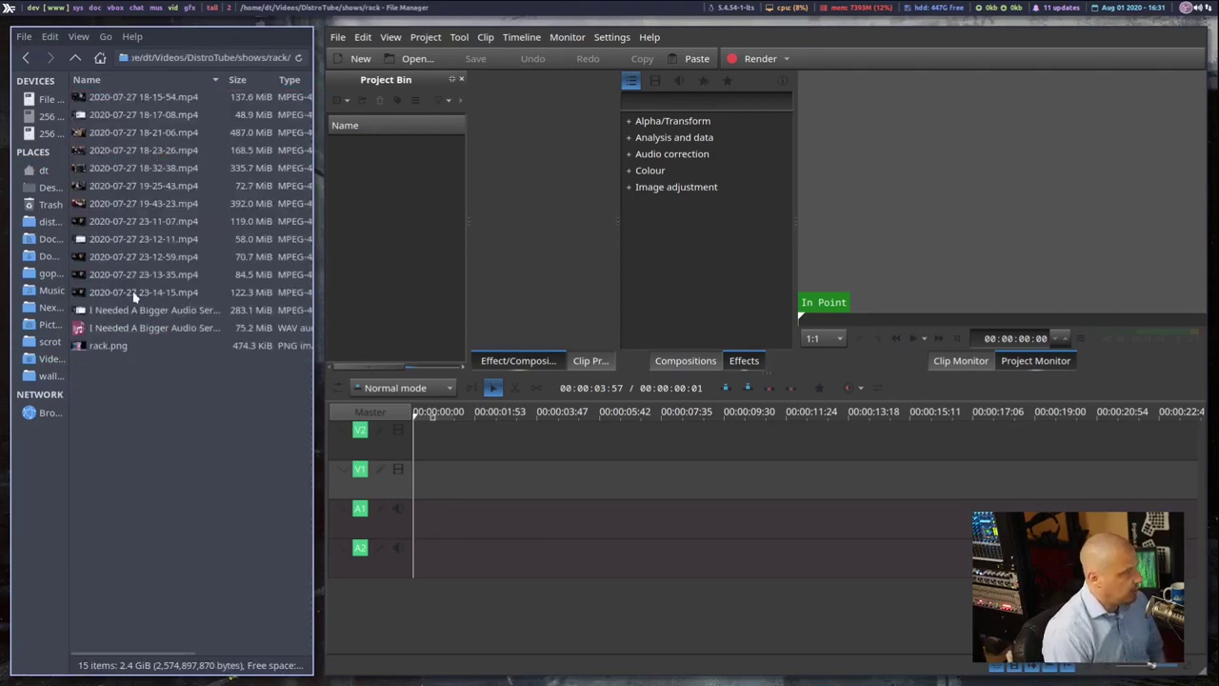
- Import the twelve MP4 recordings dated 2020-07-27, rack.png and I Needed A Bigger Audio Server Rack.wav into the Project Bin
left_click(135, 296)
left_click(120, 99, "shift")
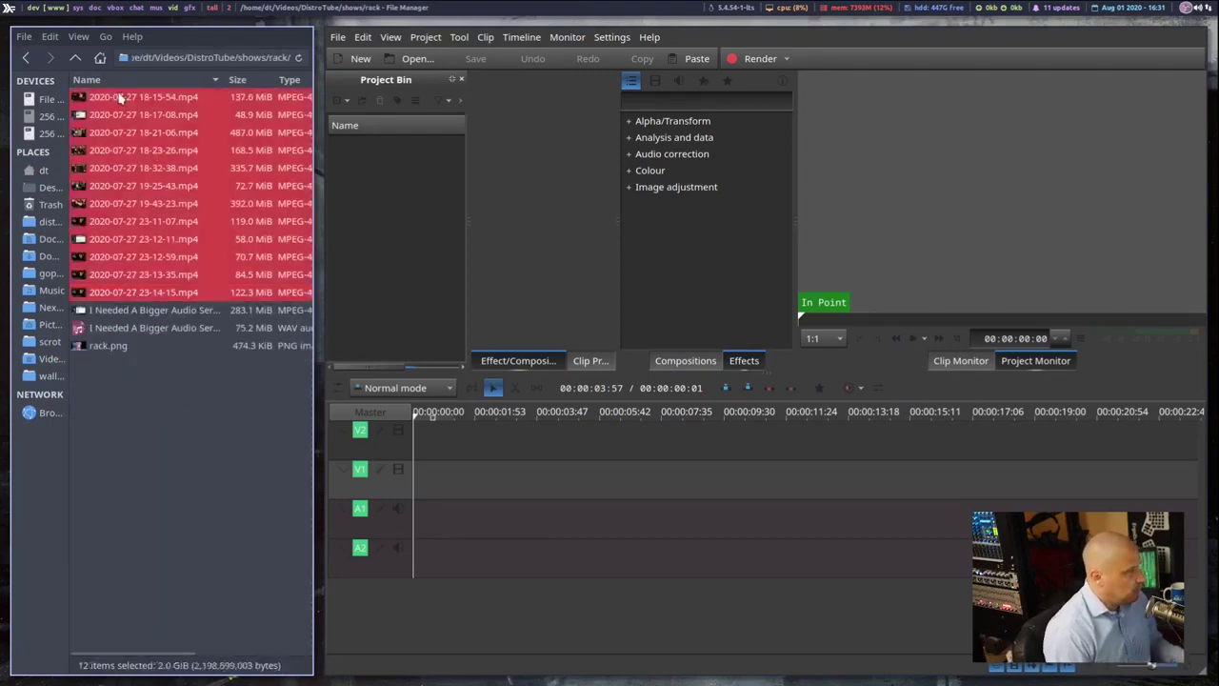
left_click(90, 346)
left_click_drag(89, 347, 400, 329)
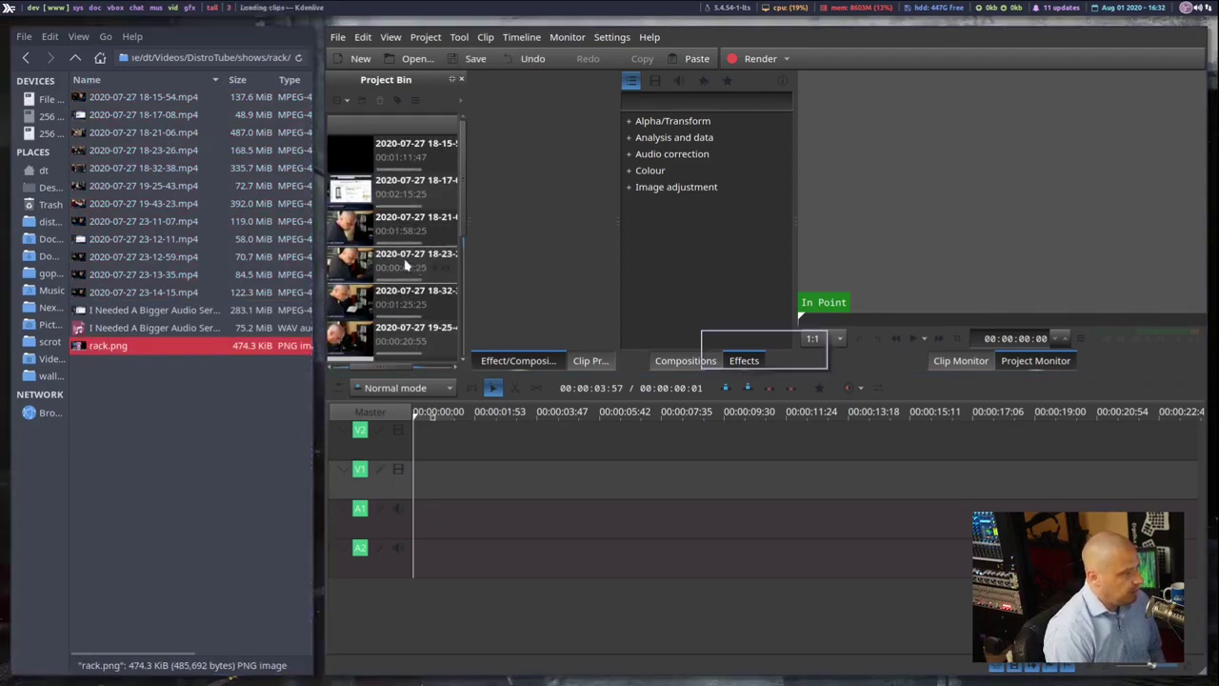
left_click(139, 329)
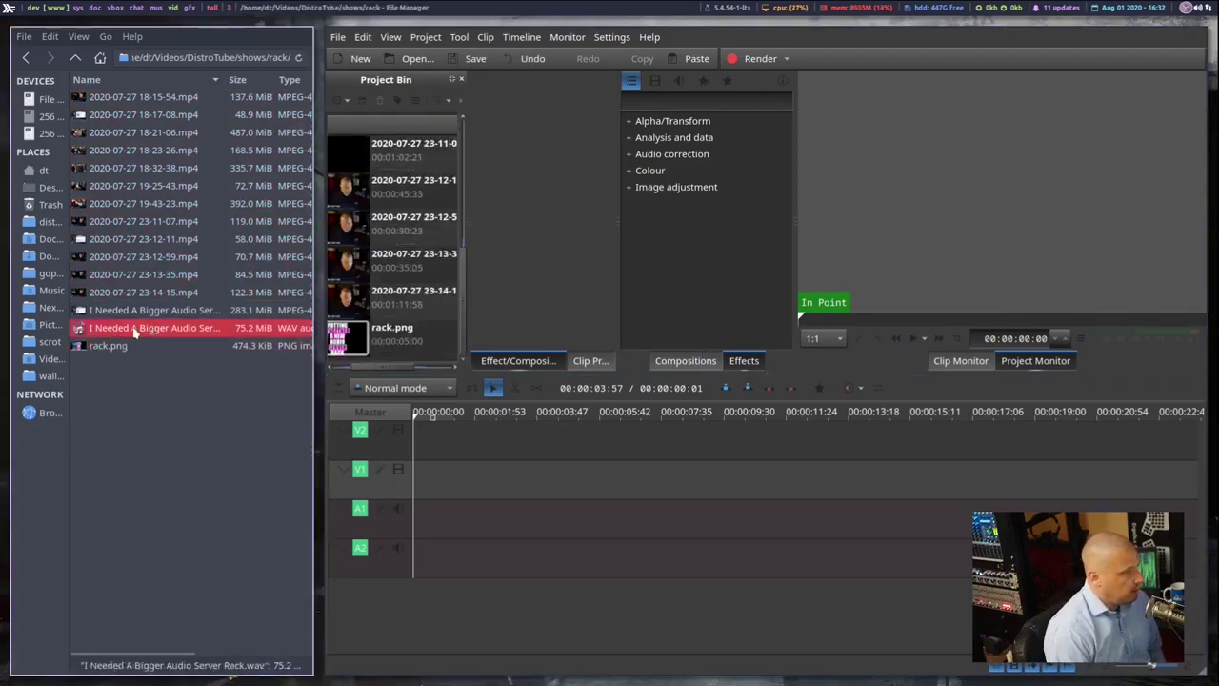
left_click_drag(135, 329, 408, 334)
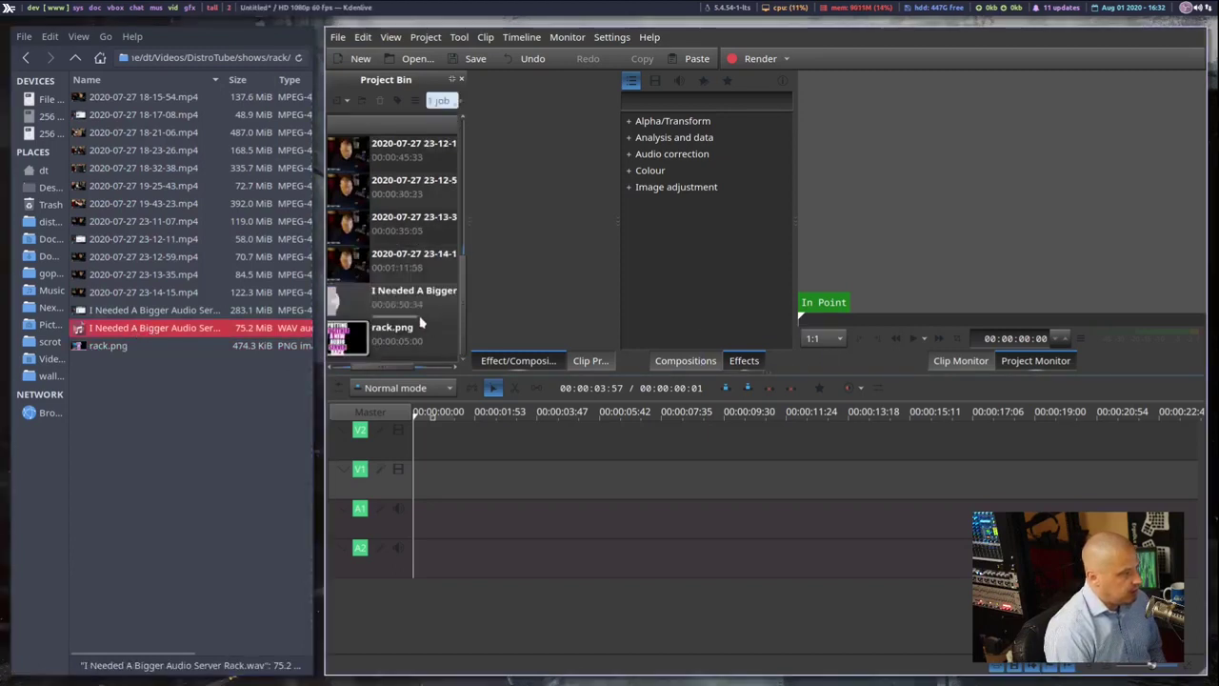
- Close the file manager and widen the Project Bin so the full clip names fit
left_click(204, 436)
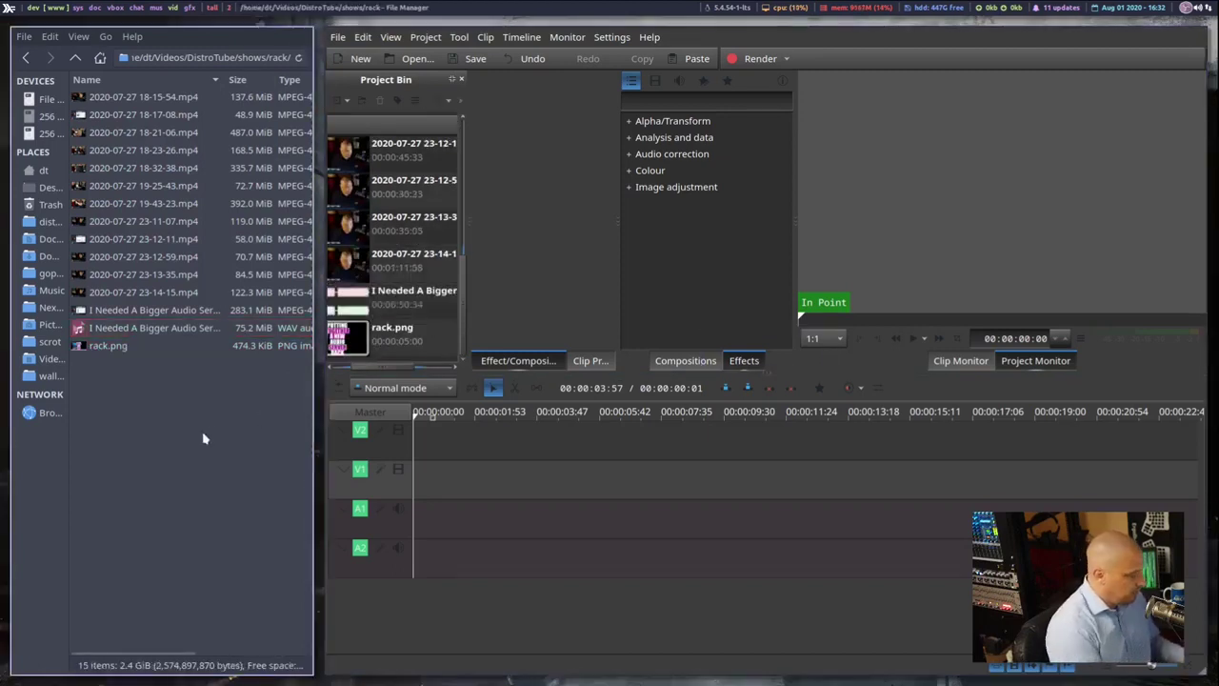
key("super+shift+c")
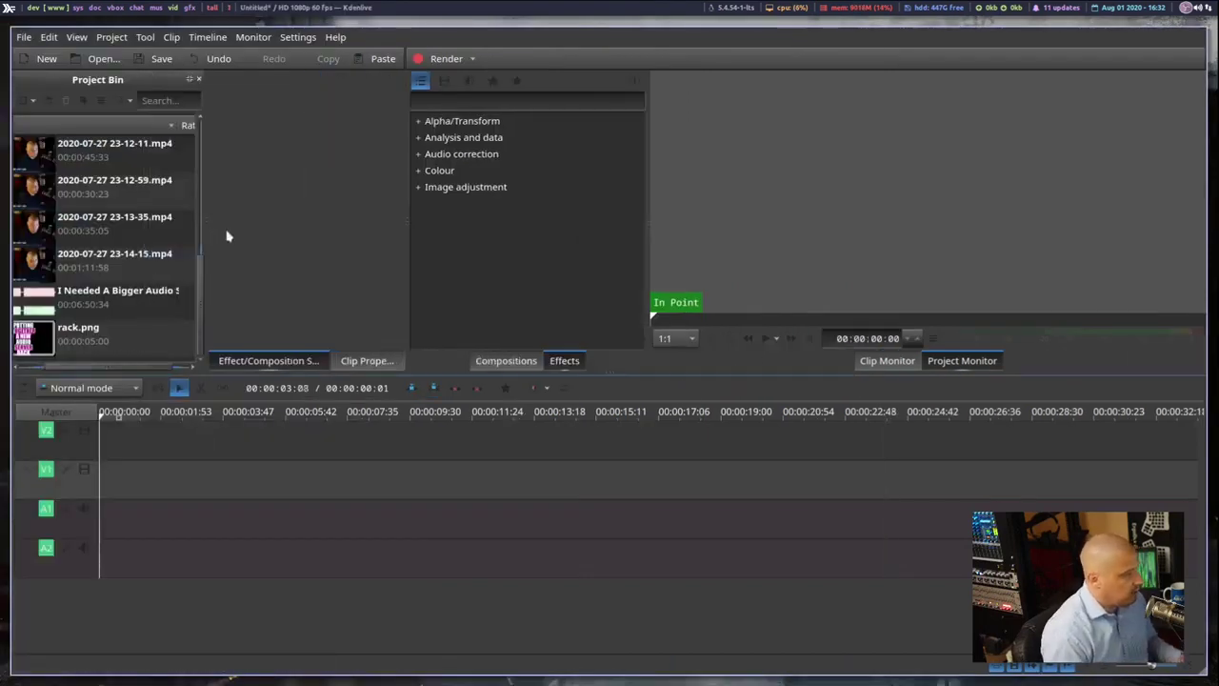
left_click_drag(201, 226, 230, 223)
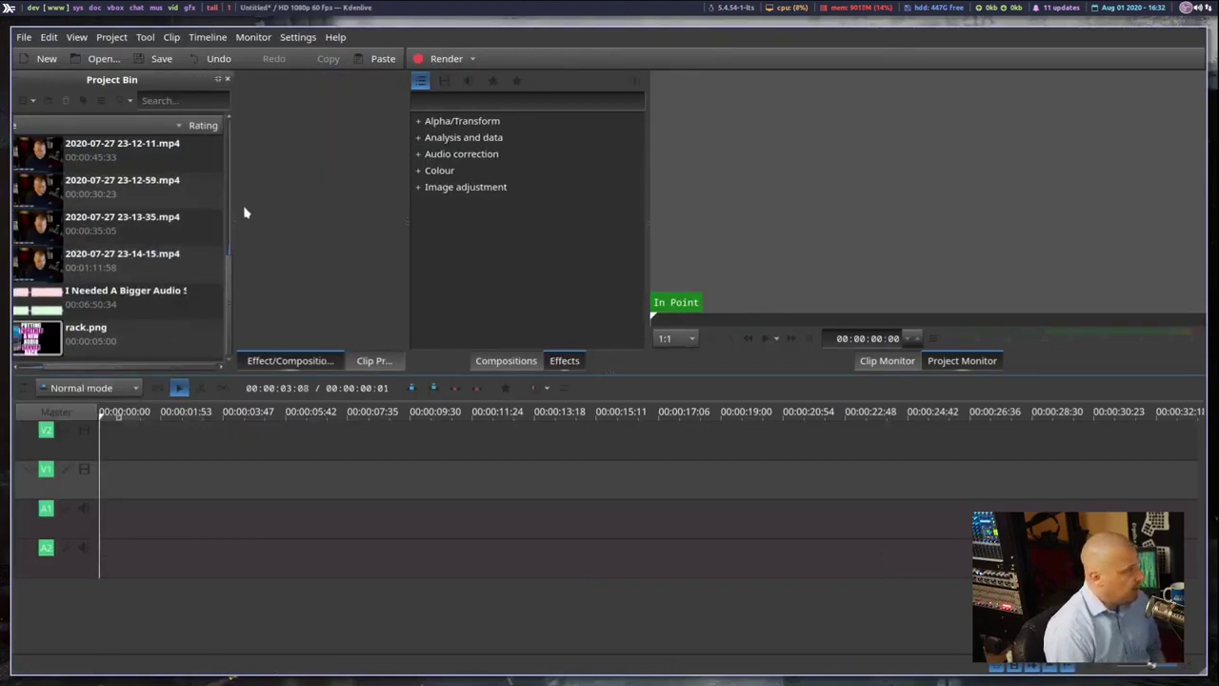
left_click_drag(226, 280, 231, 133)
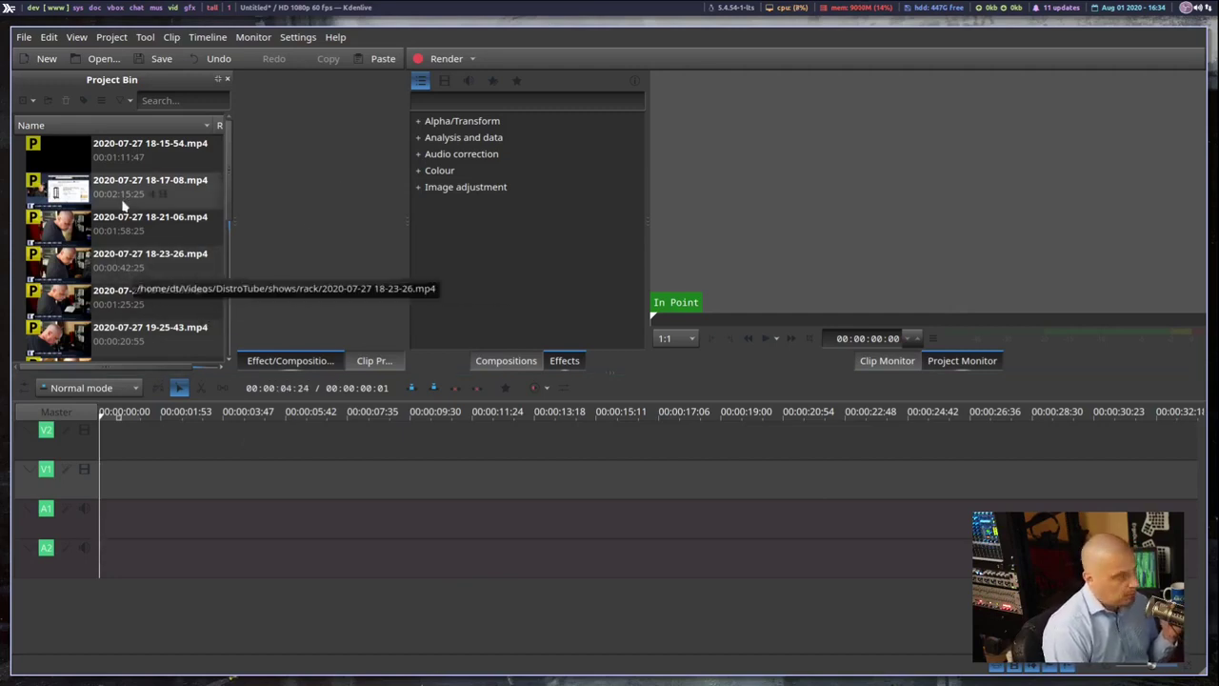
- Review the Misc, Project Defaults, Proxy Clips and Environment pages of the Kdenlive configuration without changing anything
left_click(295, 38)
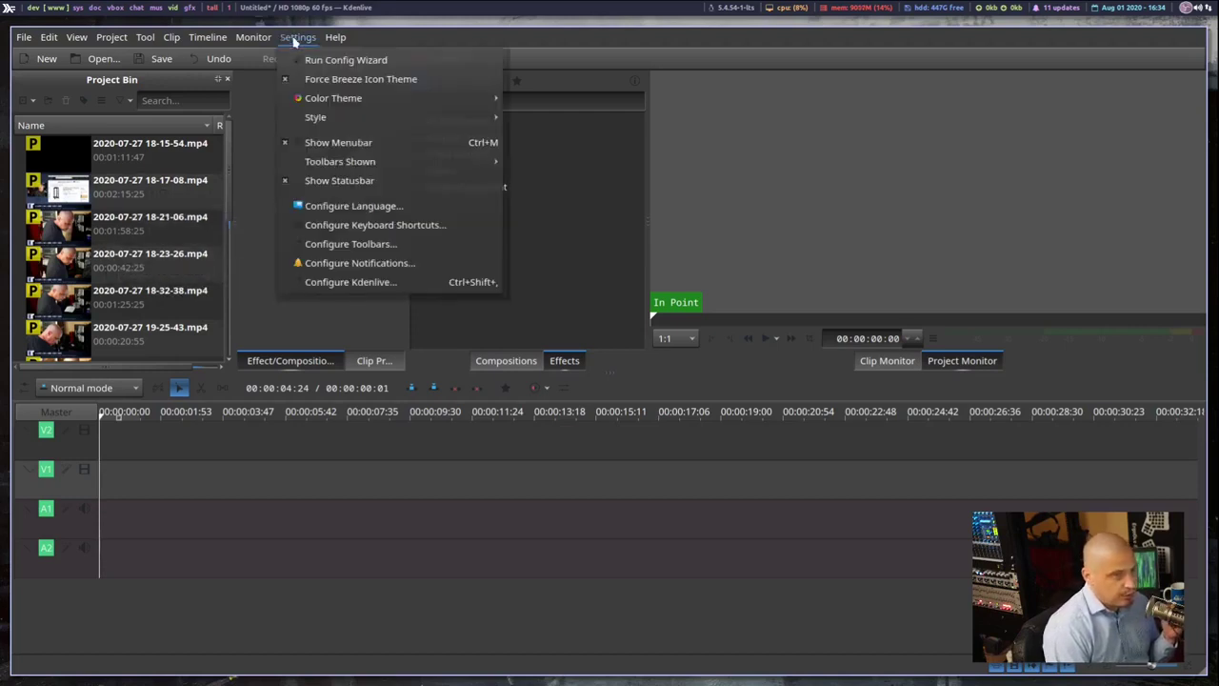
left_click(320, 282)
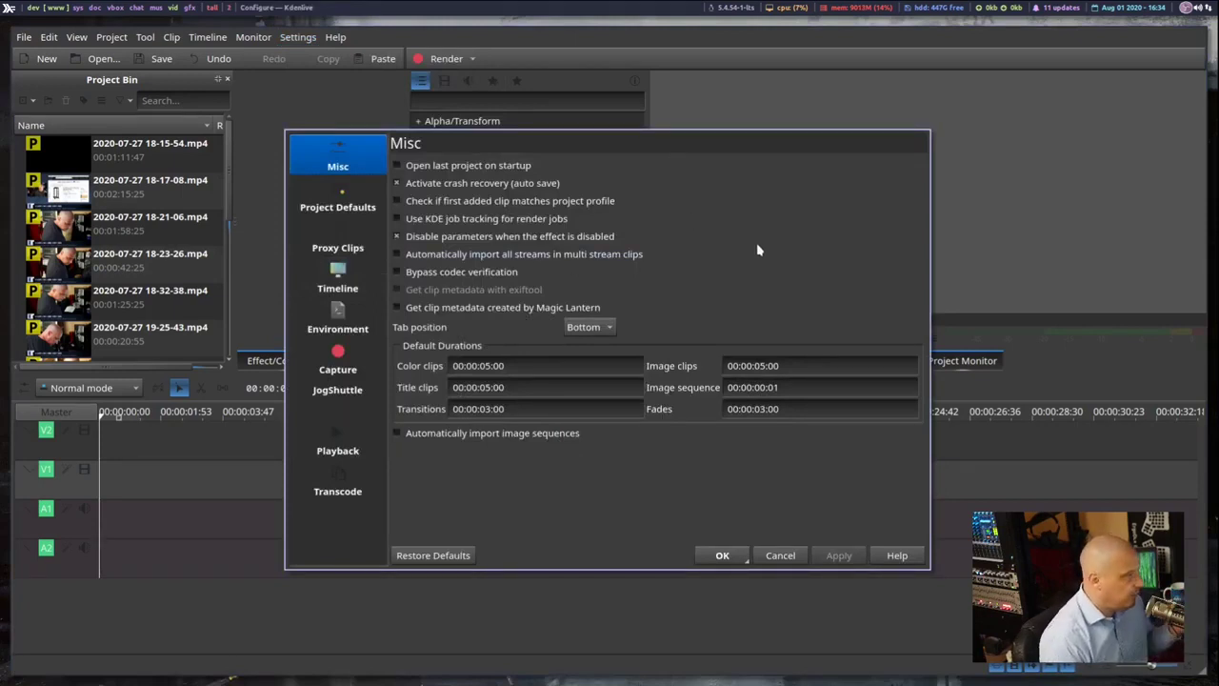
left_click(359, 214)
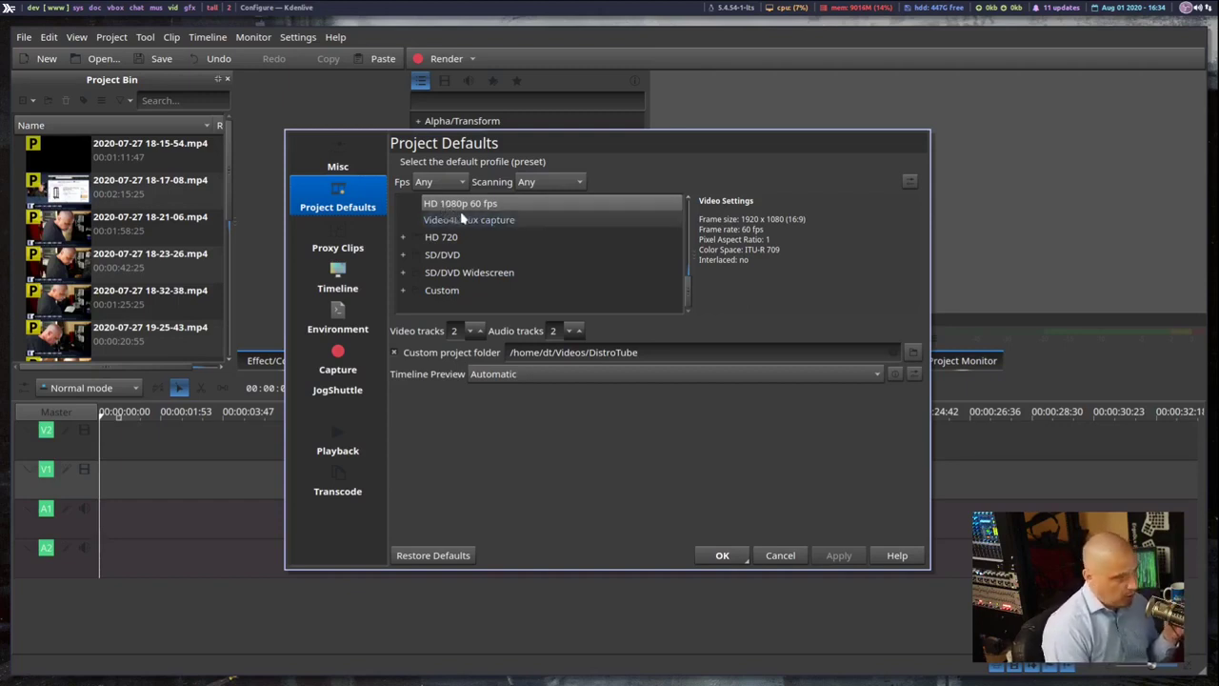
left_click(345, 250)
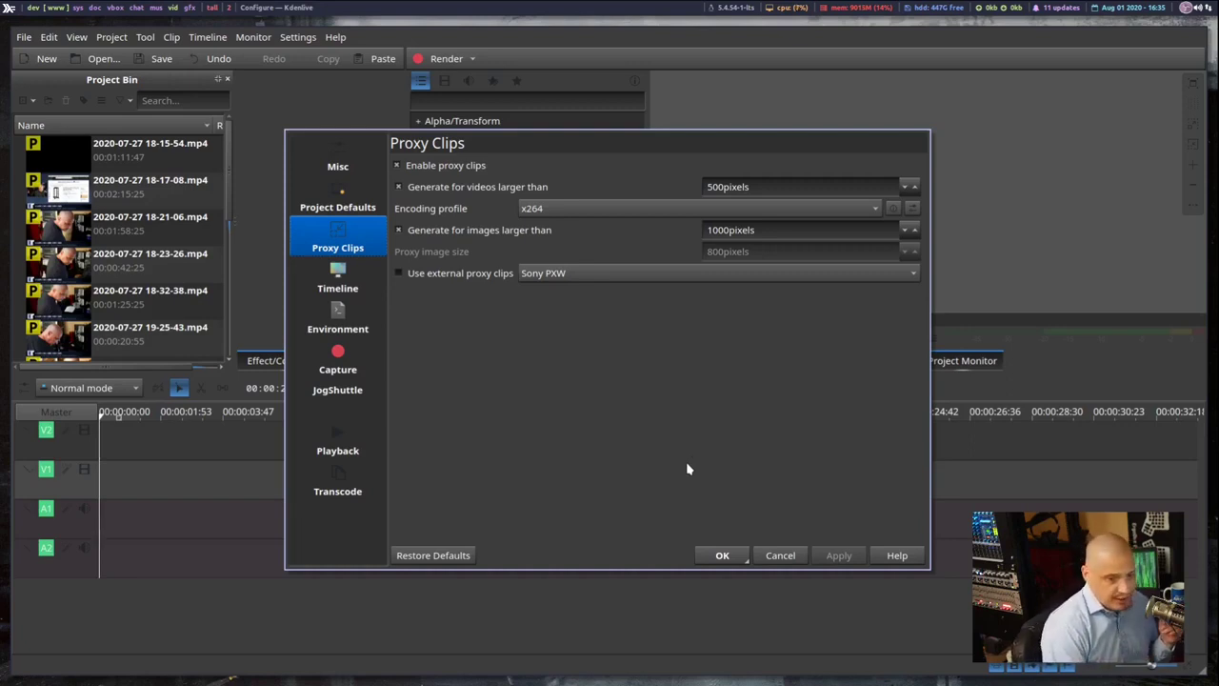
left_click(350, 329)
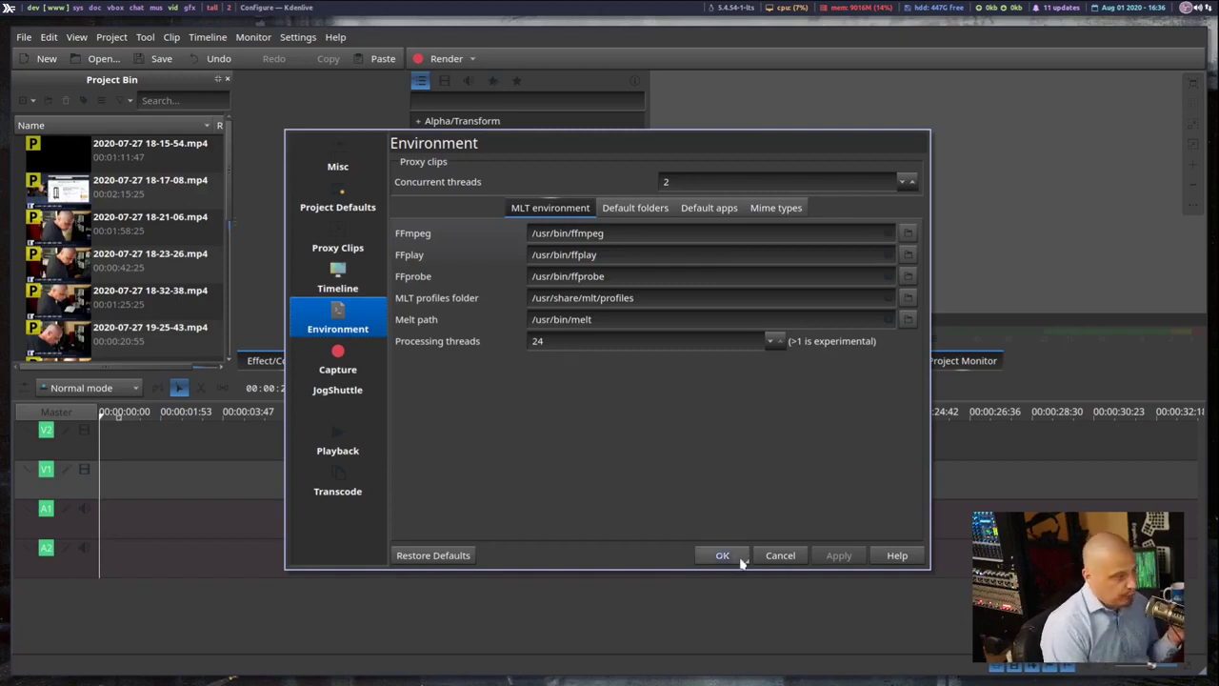
left_click(780, 557)
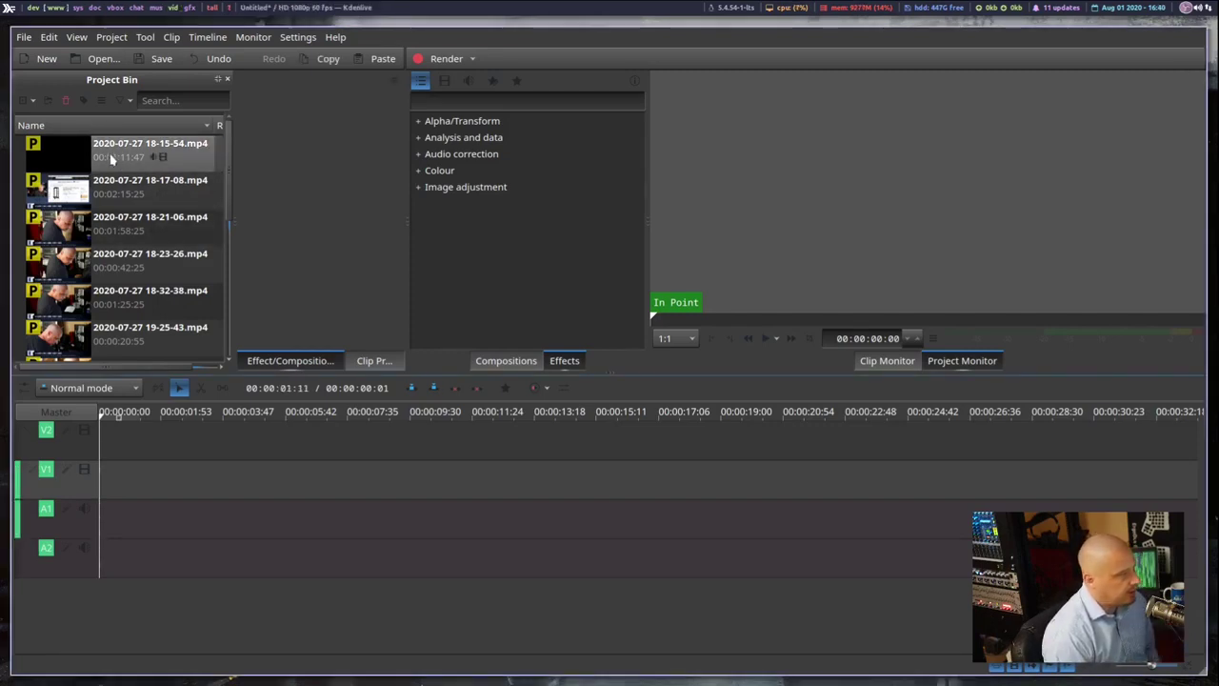
left_click_drag(112, 162, 100, 517)
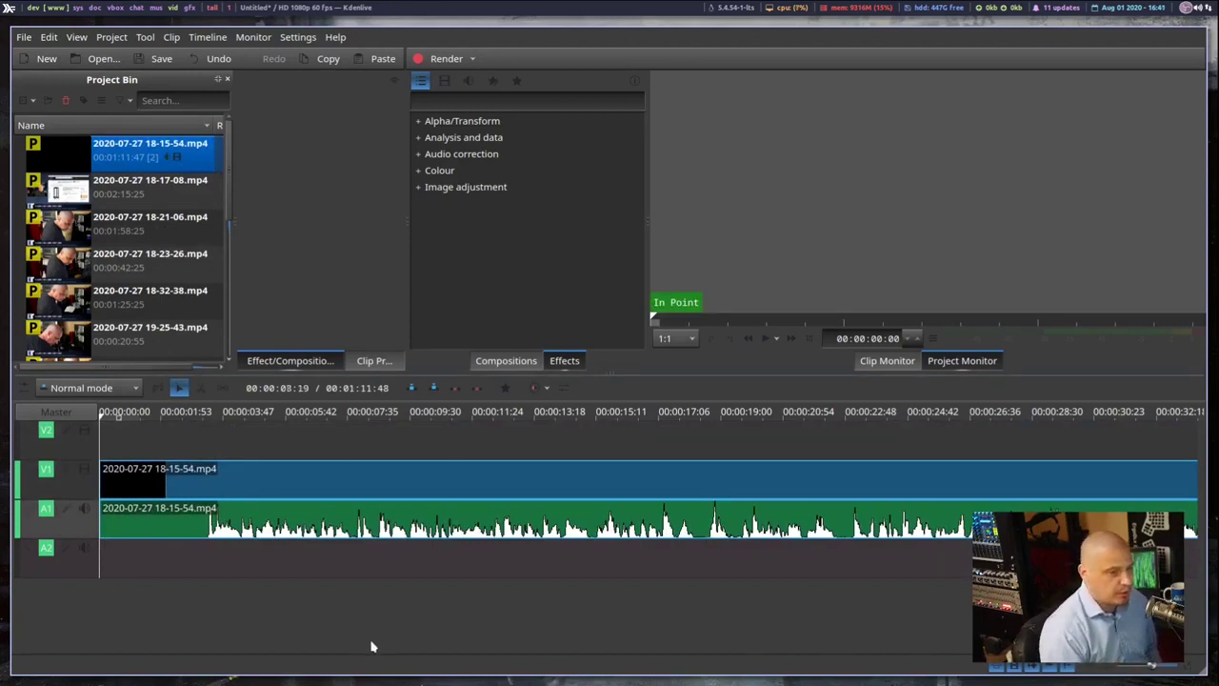
left_click_drag(195, 479, 138, 512)
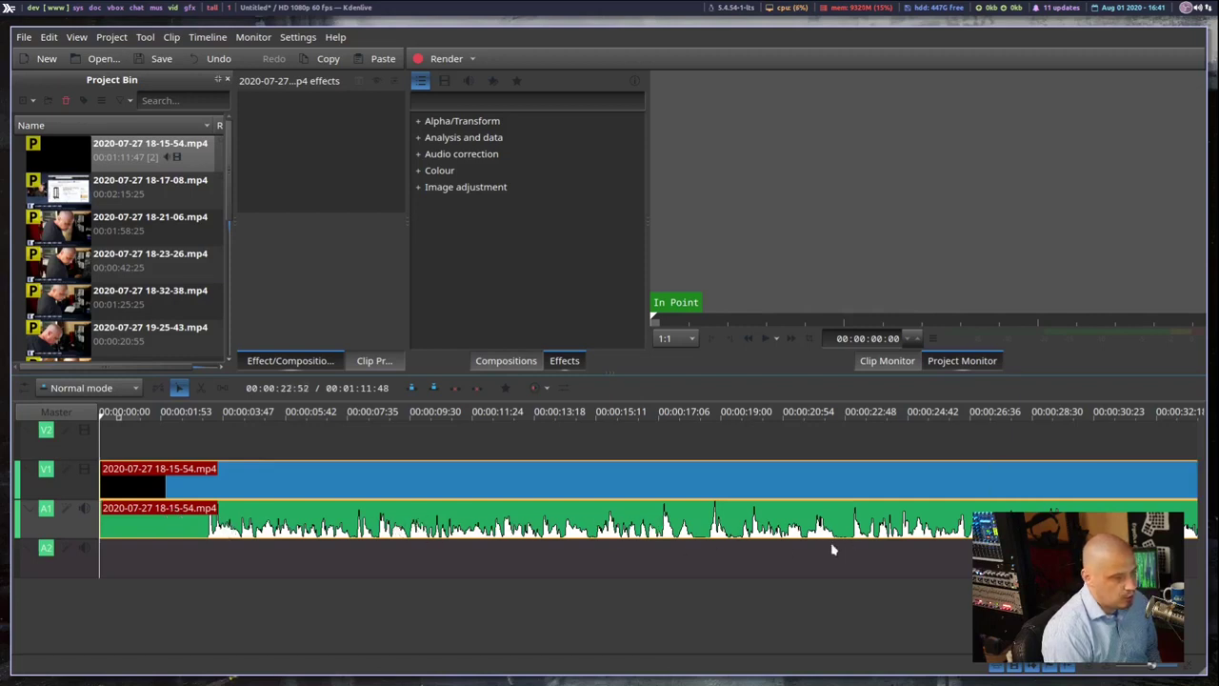
- Slide the 18-15-54 clip a few seconds along the timeline and return it to the start of V1 and A1
left_click_drag(144, 478, 296, 516)
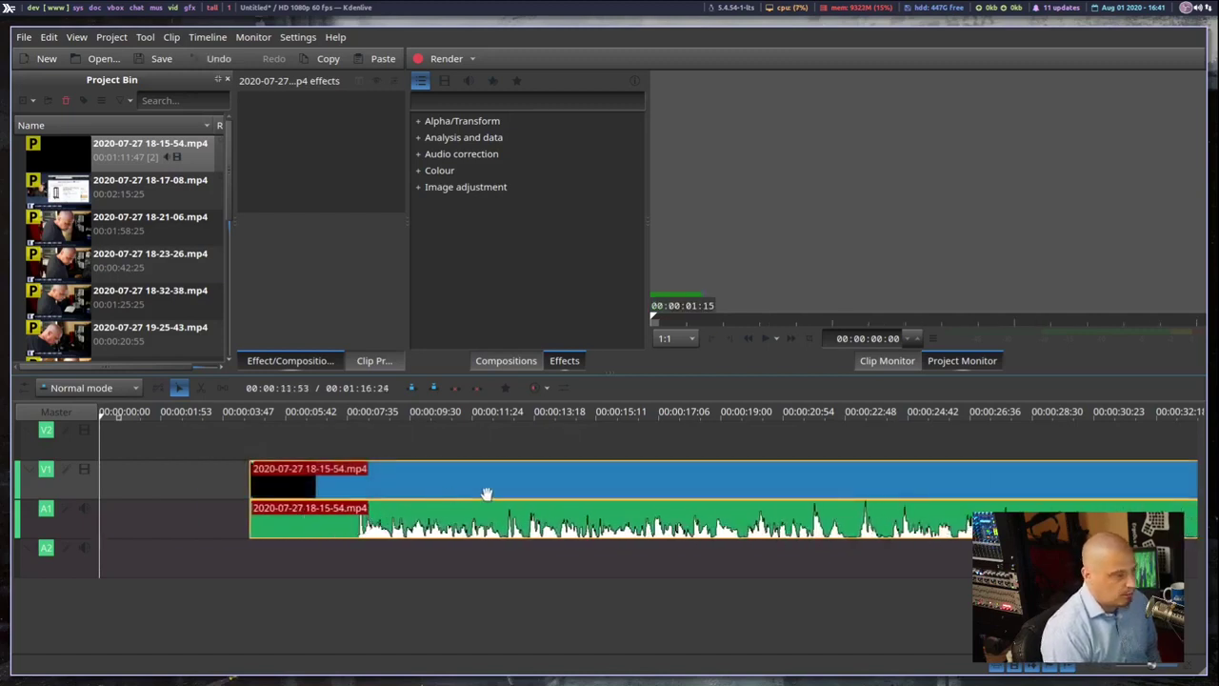
left_click_drag(486, 493, 458, 504)
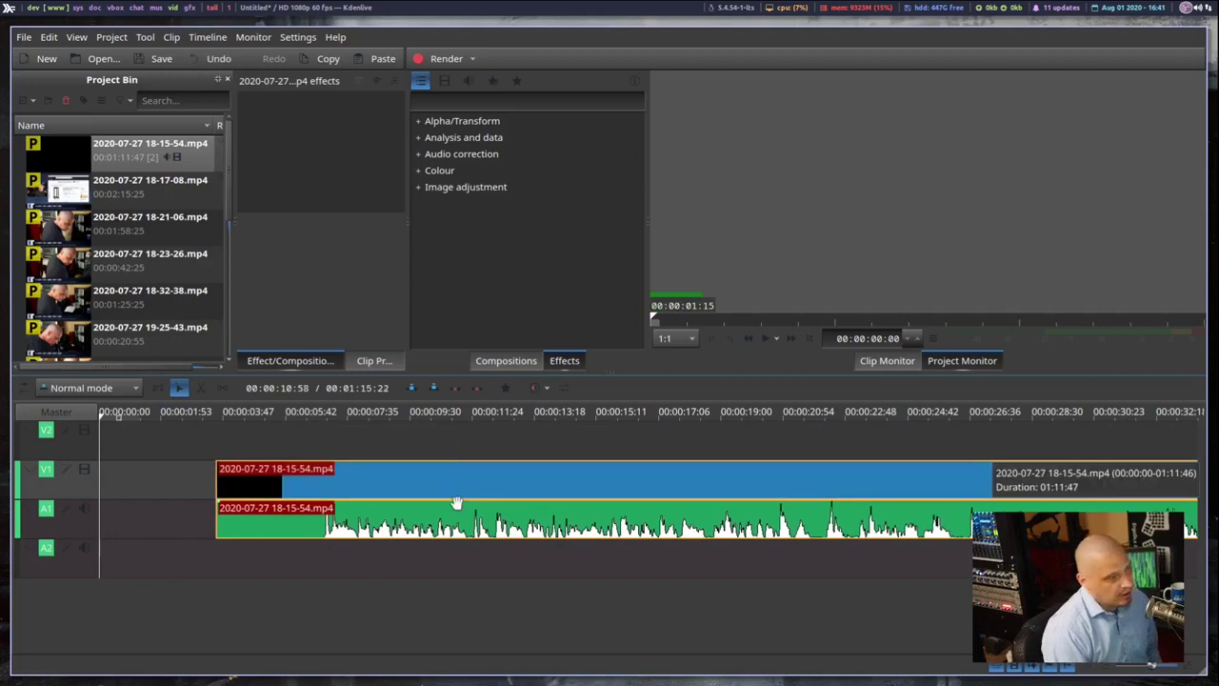
key("i")
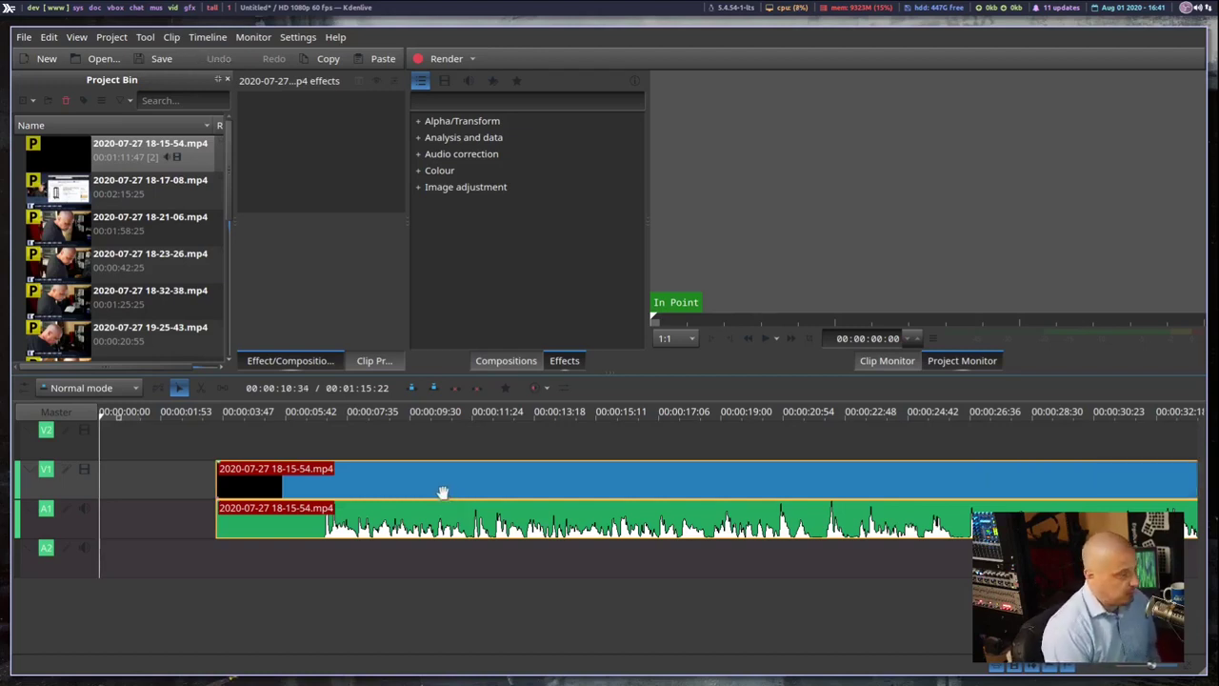
left_click_drag(442, 492, 206, 529)
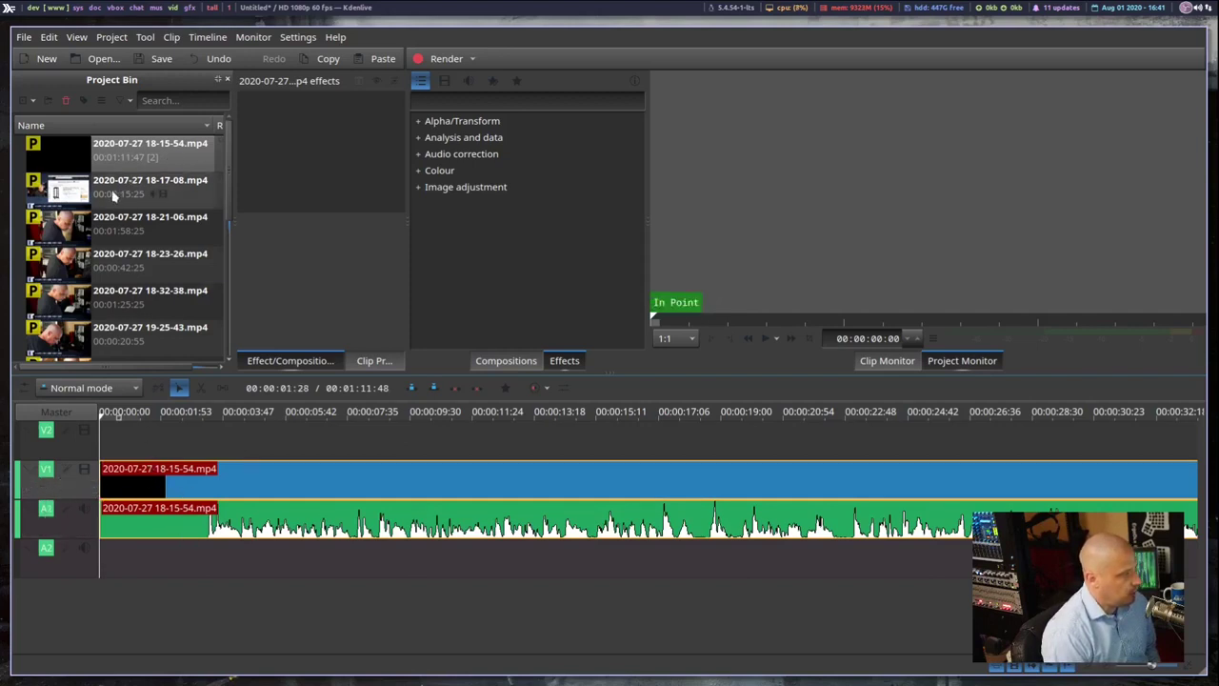
left_click_drag(112, 194, 186, 459)
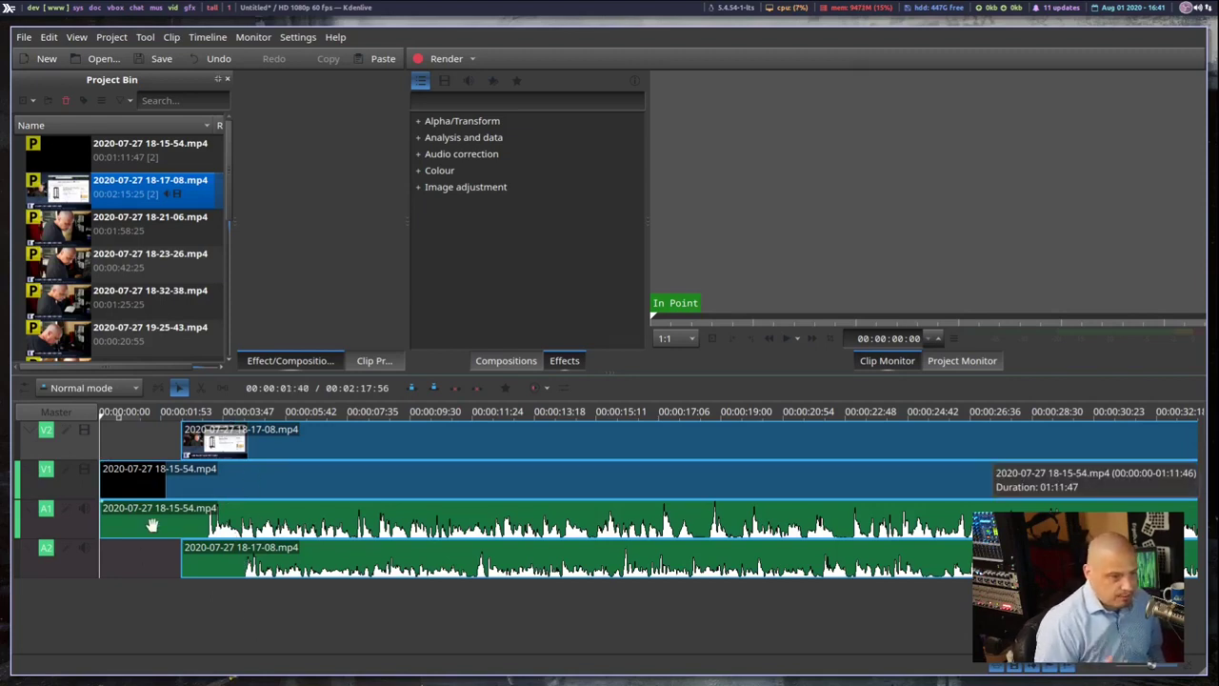
- Insert a new AV track above V2
left_click(44, 436)
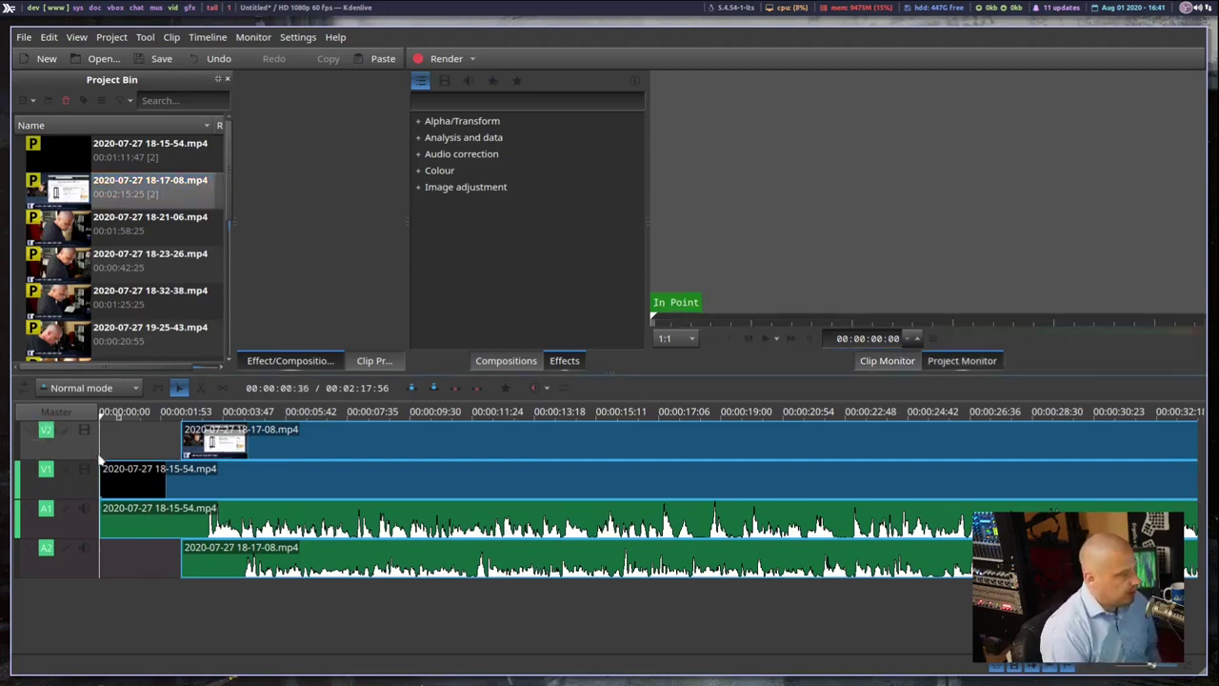
right_click(32, 434)
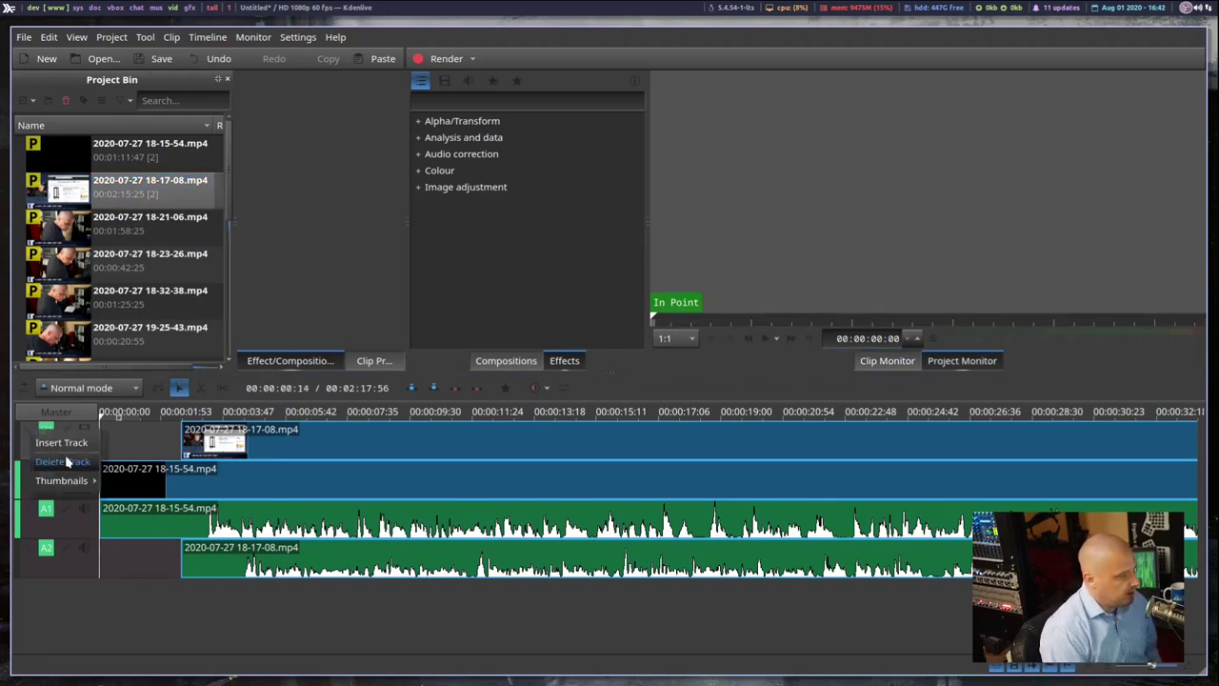
left_click(61, 443)
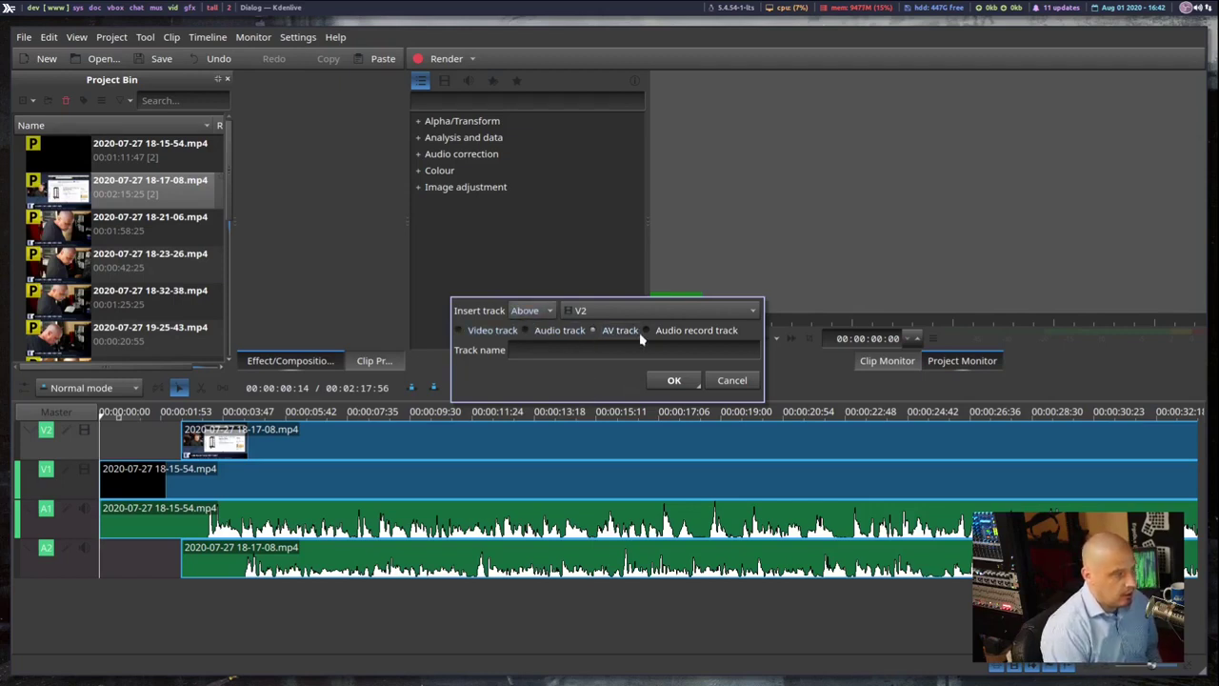
left_click(674, 380)
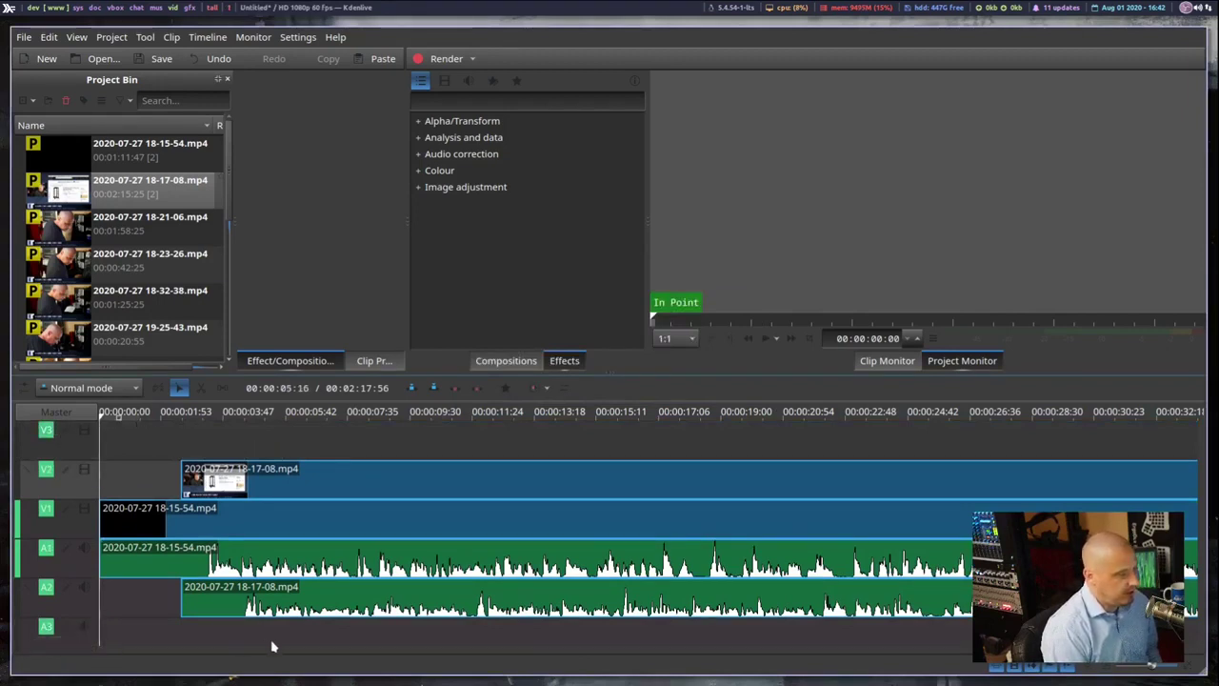
left_click(265, 483)
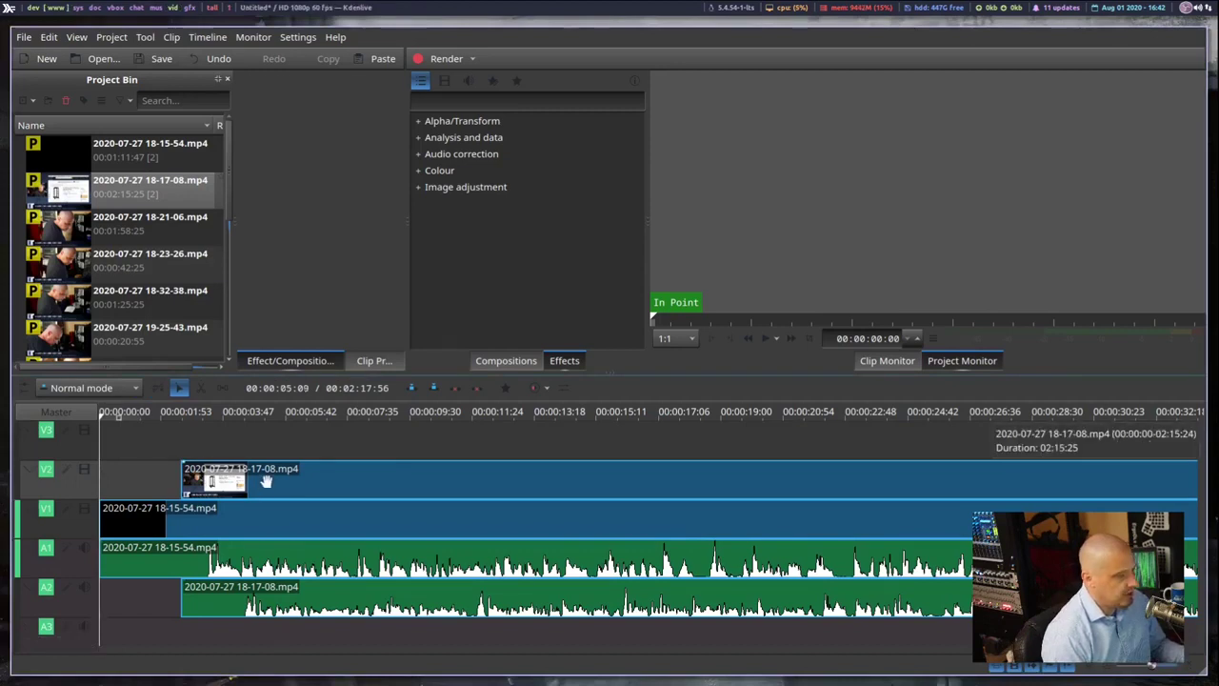
key("Delete")
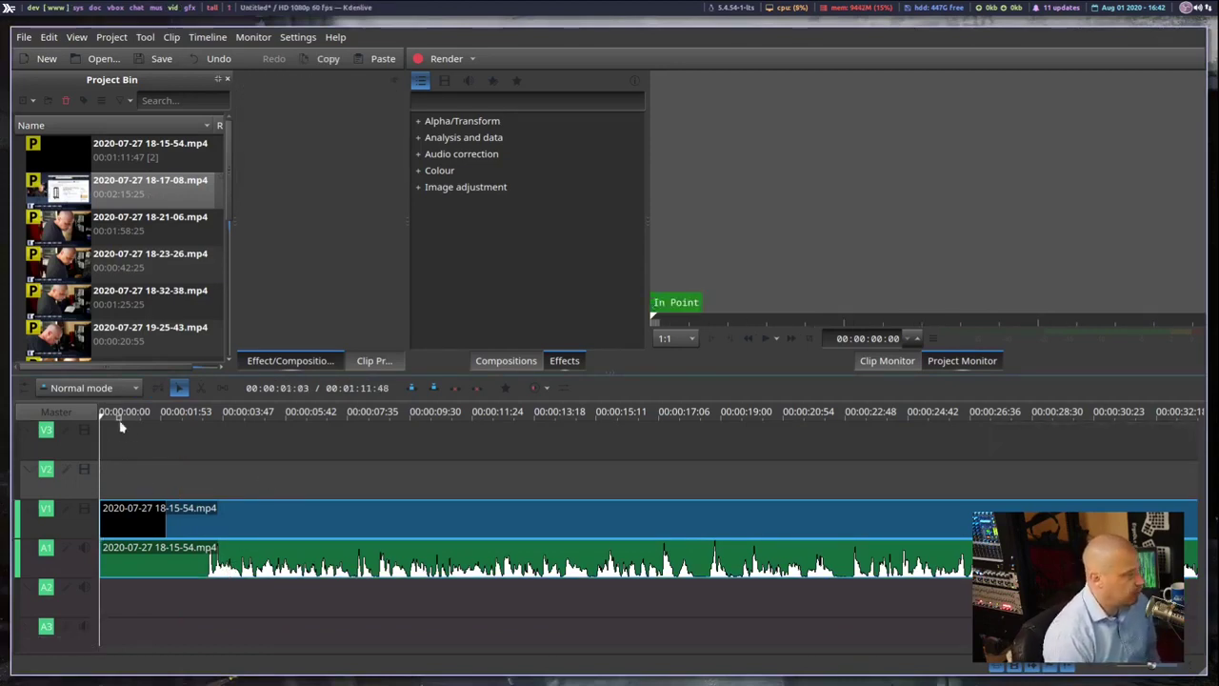
- Scrub the playhead through the 18-15-54 clip to about 00:00:06:19 and play the project from there
left_click_drag(115, 420, 243, 433)
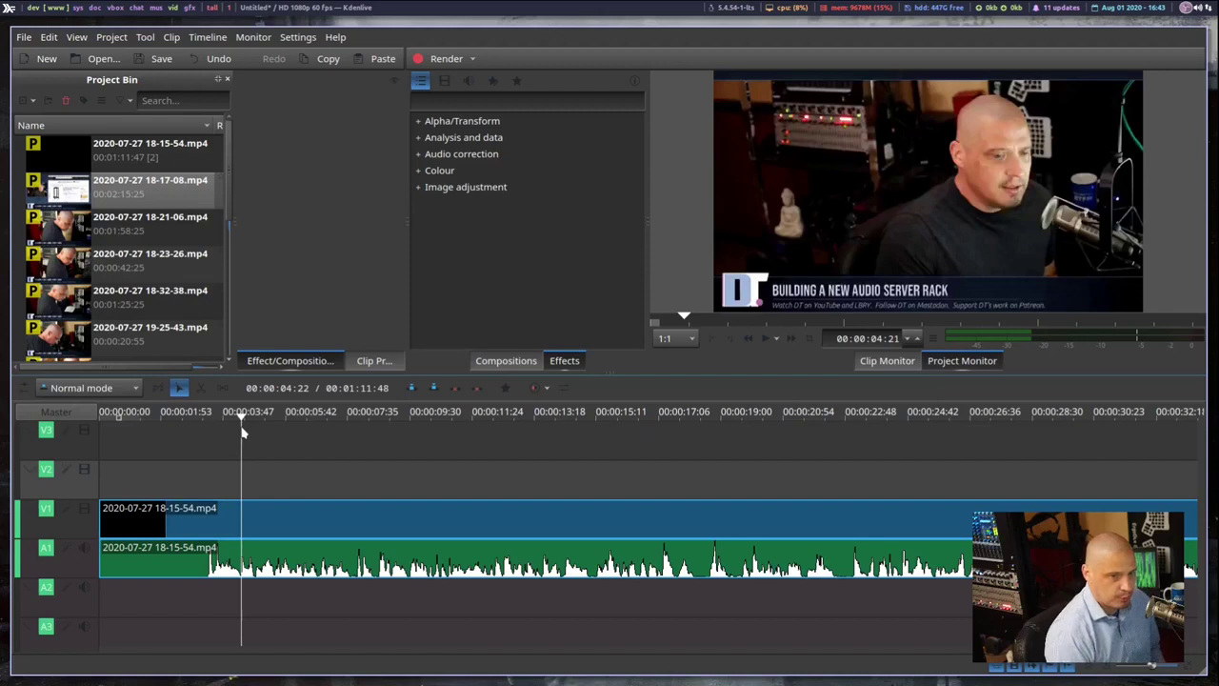
left_click_drag(242, 432, 241, 425)
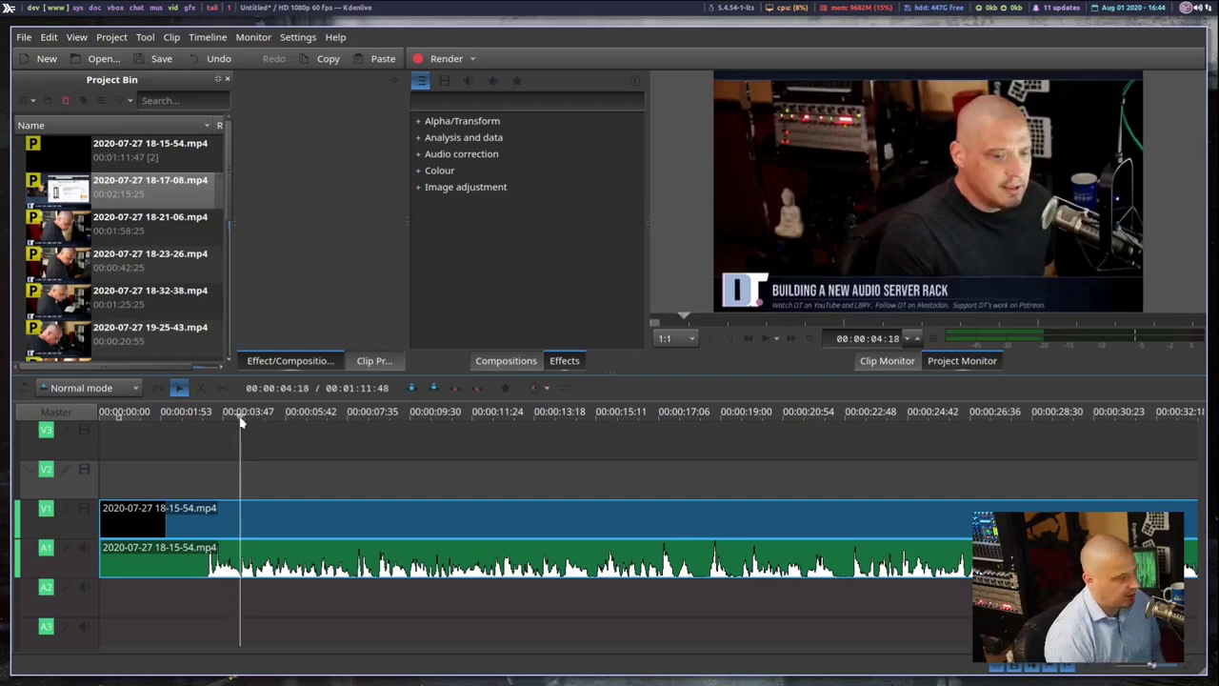
left_click_drag(243, 422, 305, 463)
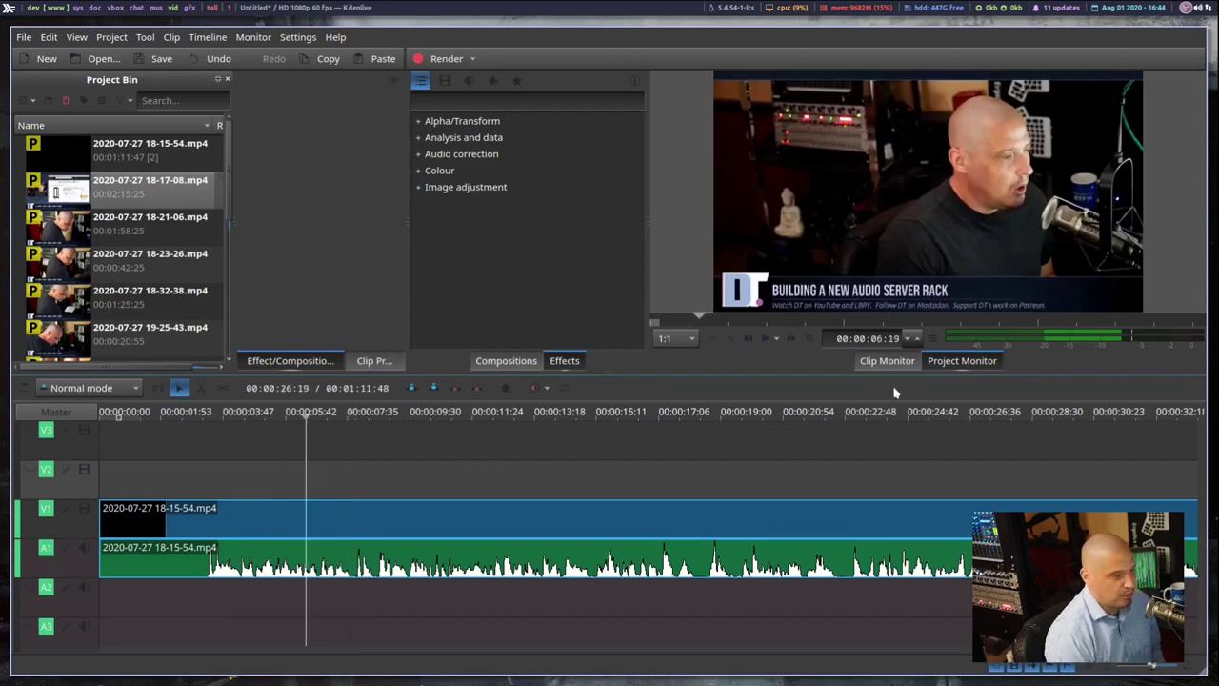
left_click(763, 339)
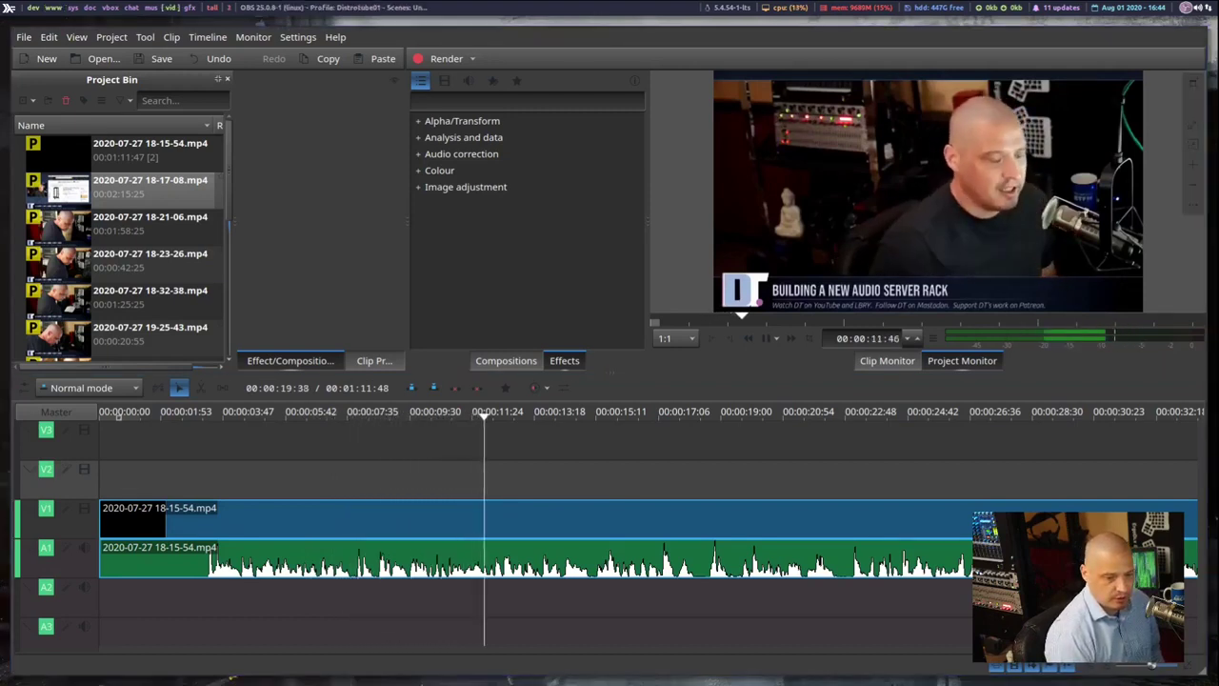
left_click(609, 448)
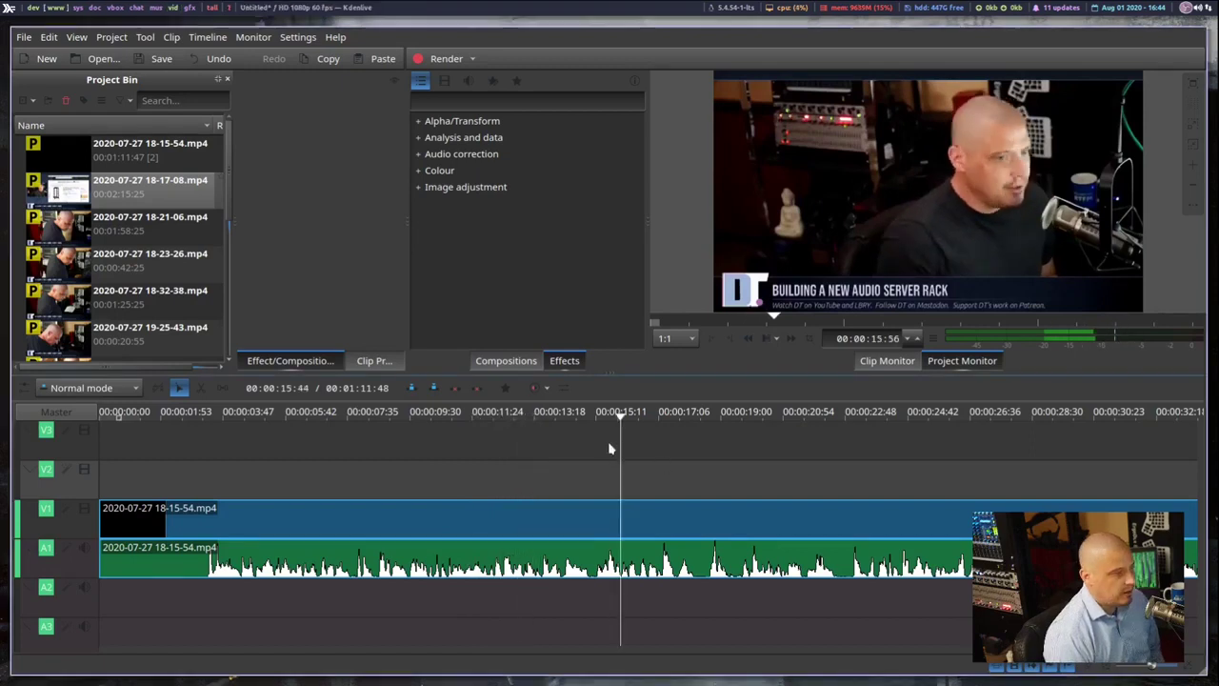
left_click_drag(262, 416, 229, 419)
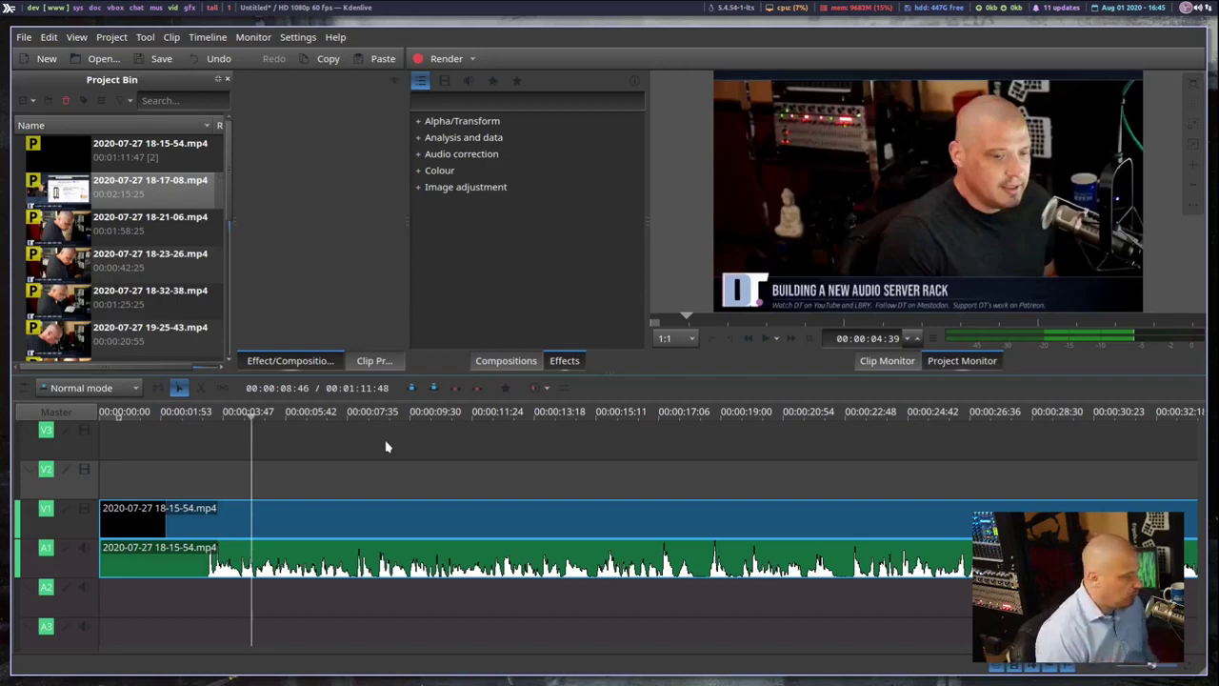
left_click_drag(152, 186, 462, 539)
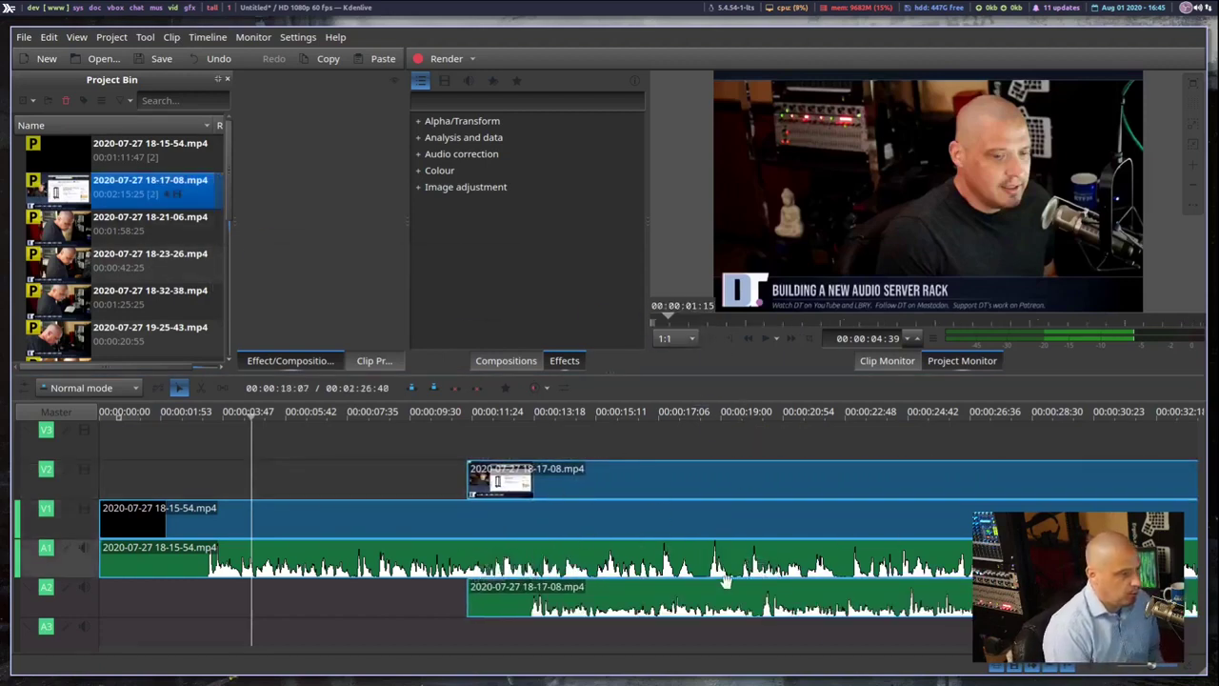
- Jump the playhead back and forth between the clip boundaries on the timeline, ending at the project's end
left_click(165, 479)
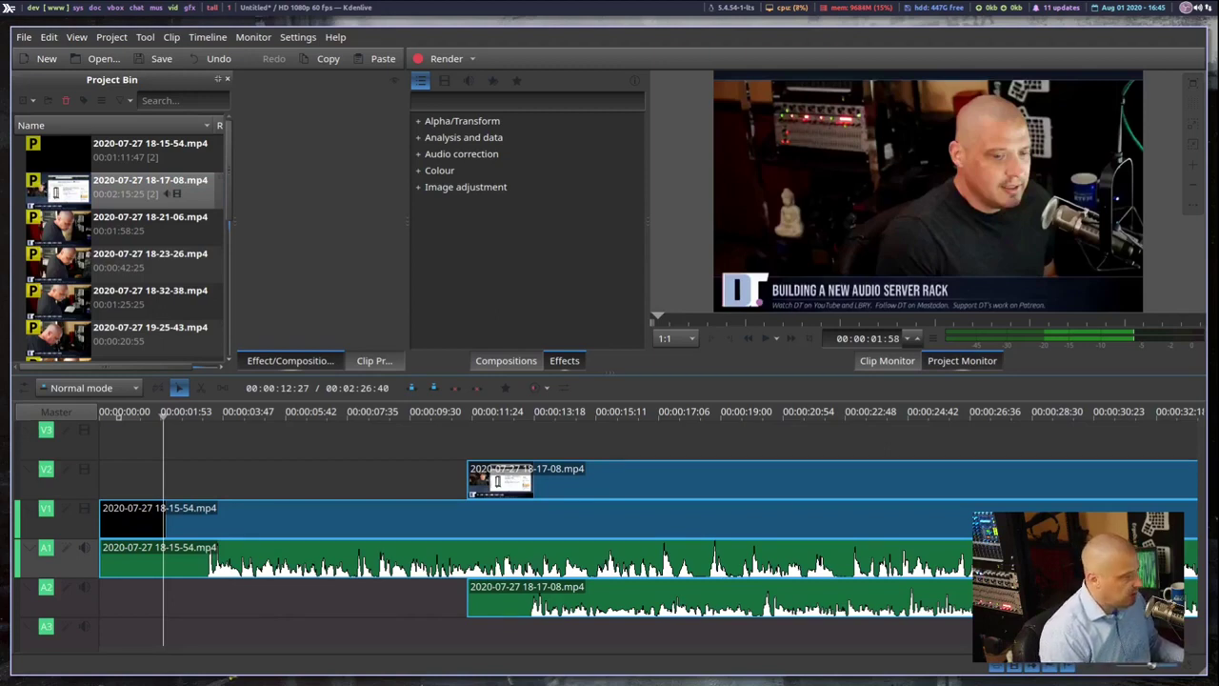
key("alt+Right")
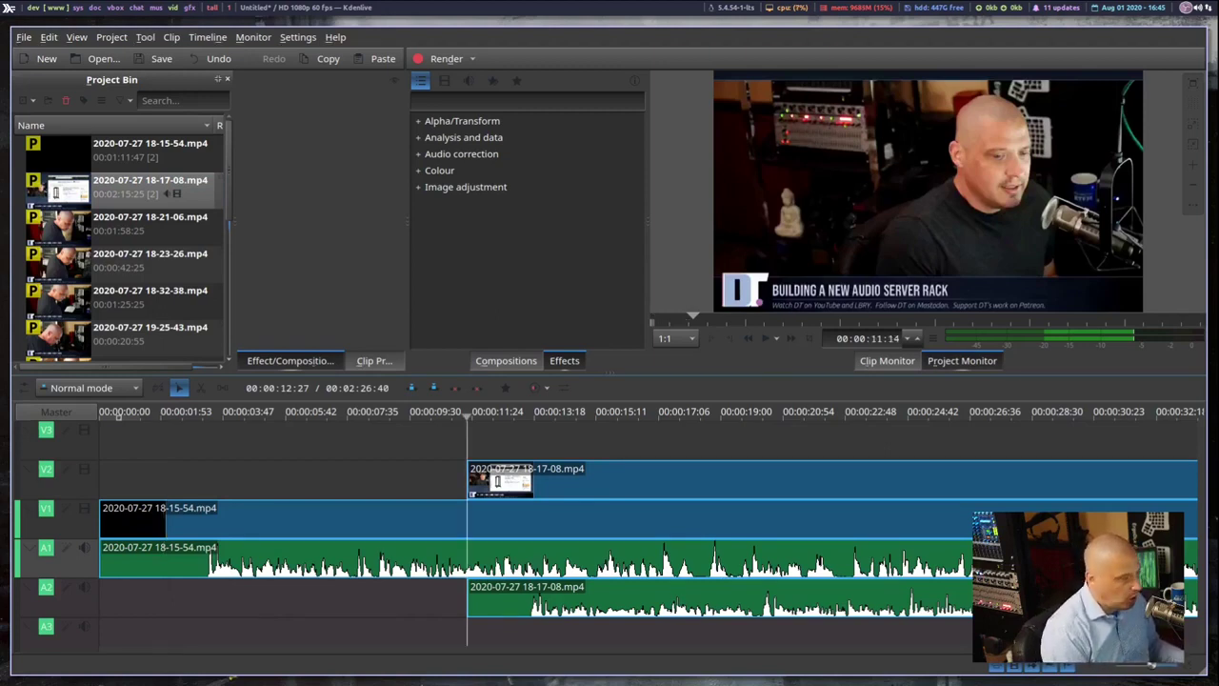
key("alt+Left")
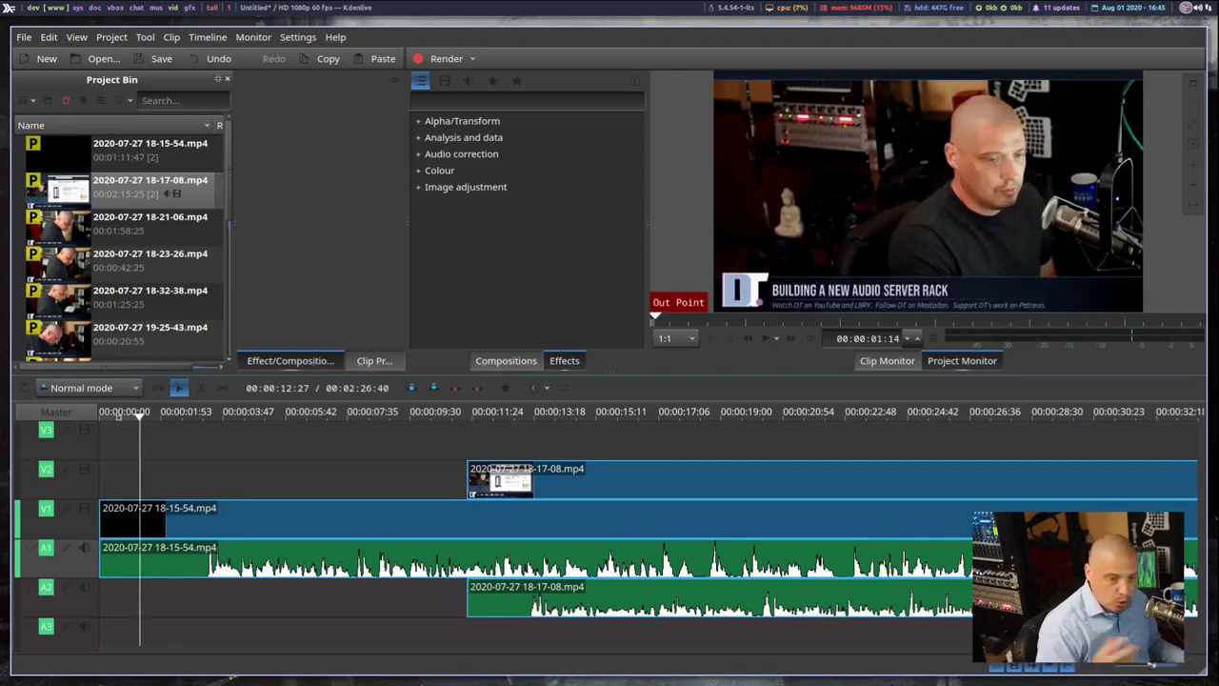
key("alt+Right")
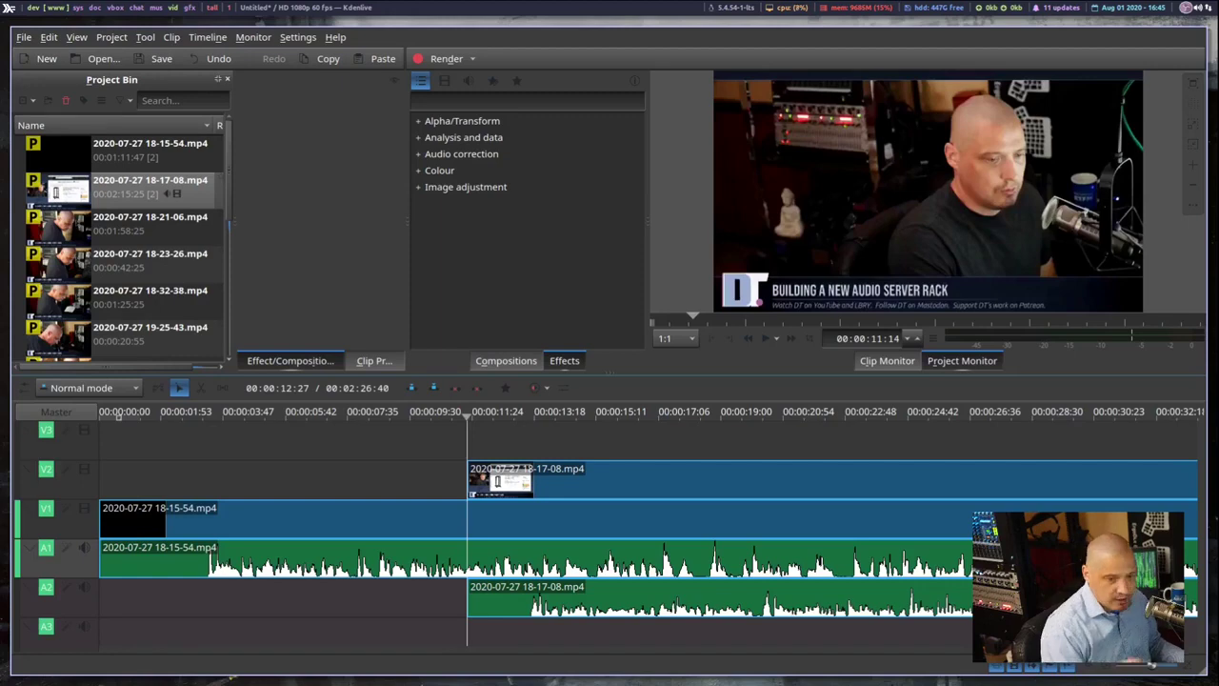
key("alt+Right")
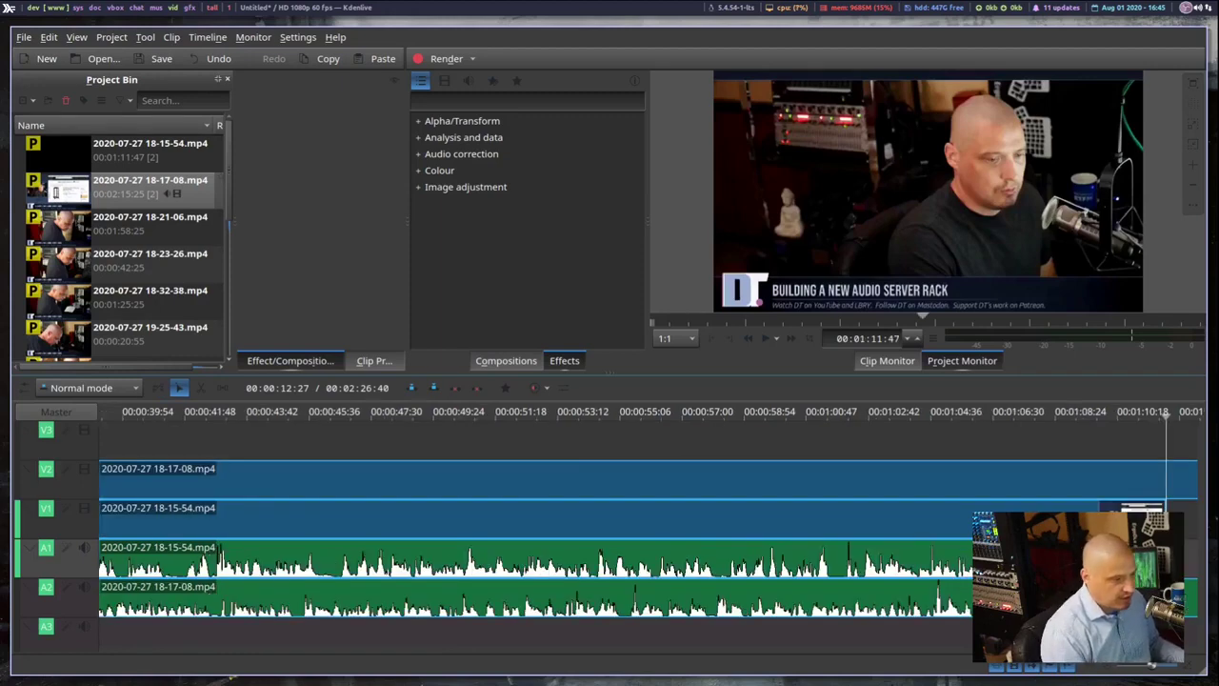
key("alt+Right")
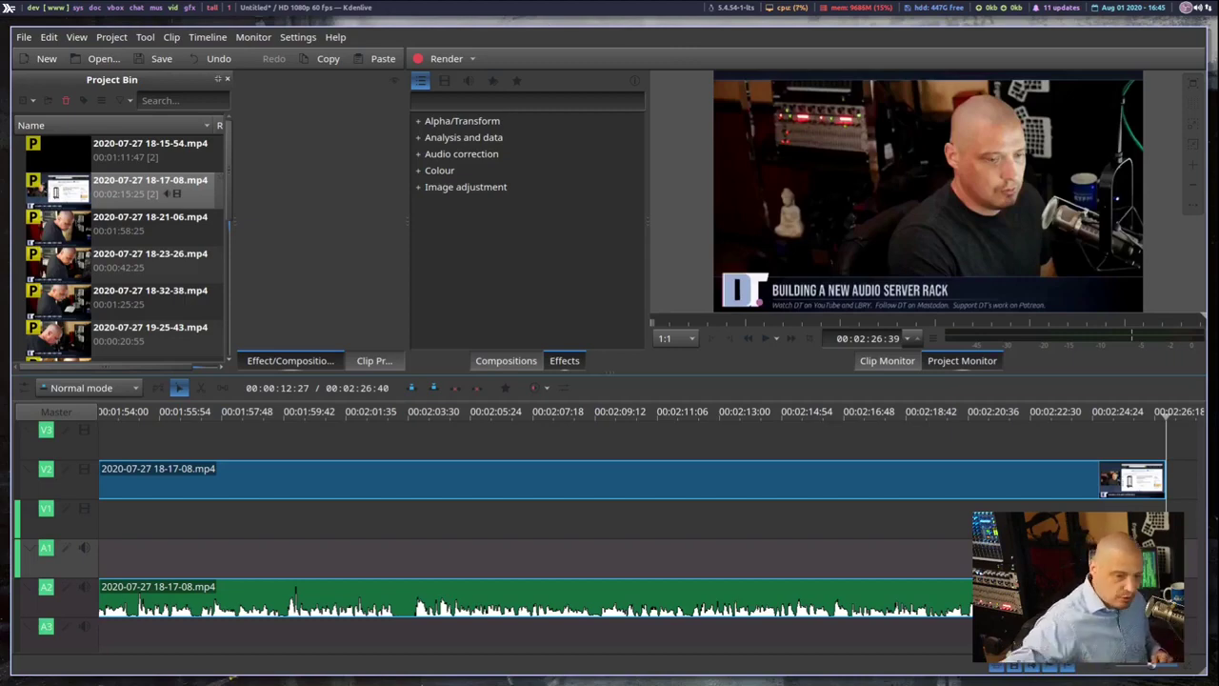
- Scrub the playhead from the project's end through the 18-17-08 clip and back to 00:00:00:00
left_click(1121, 419)
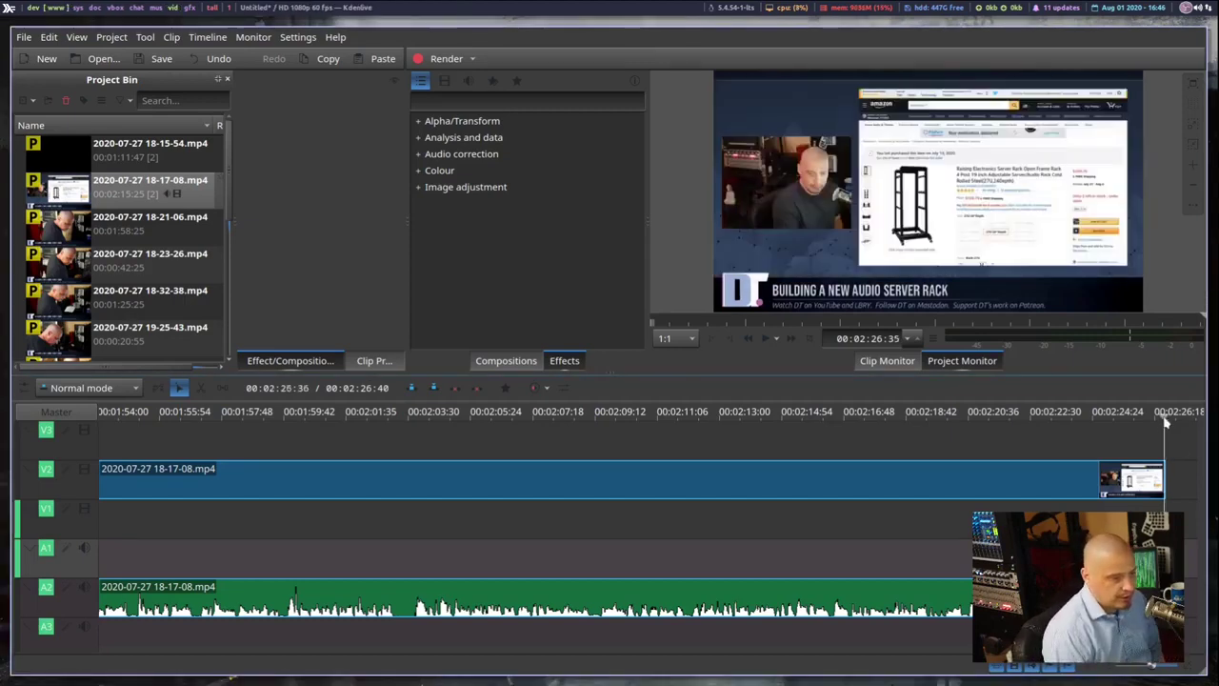
left_click_drag(1006, 453, 1089, 447)
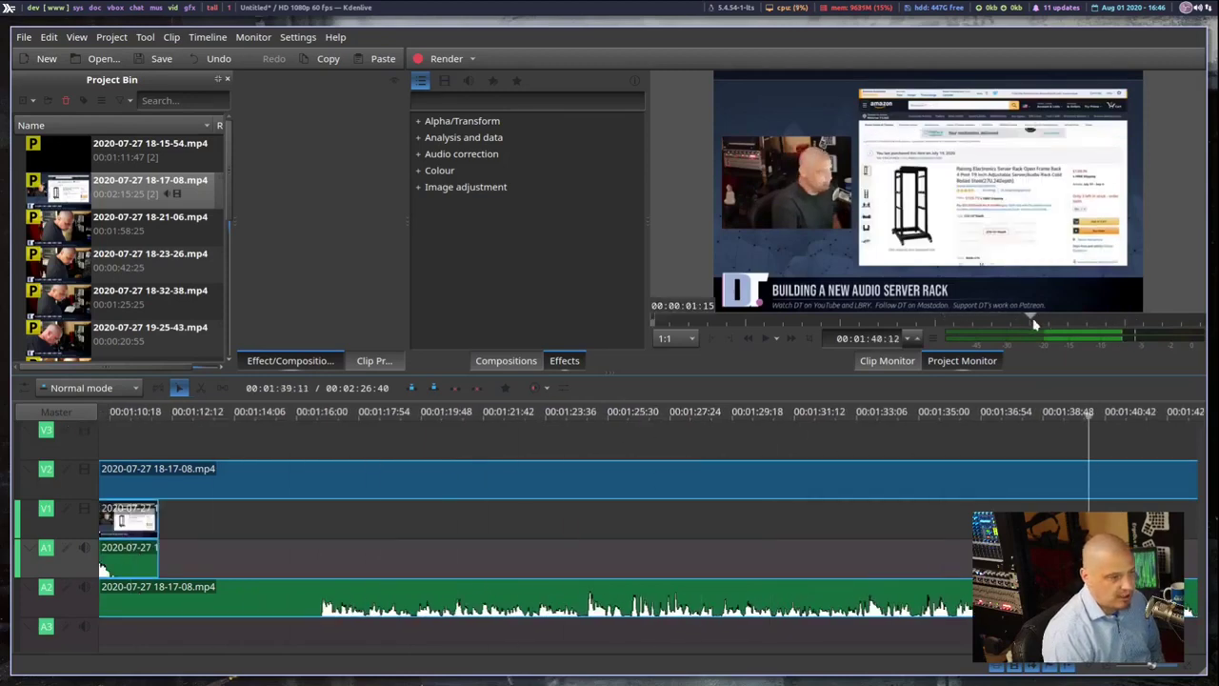
left_click_drag(1035, 321, 621, 313)
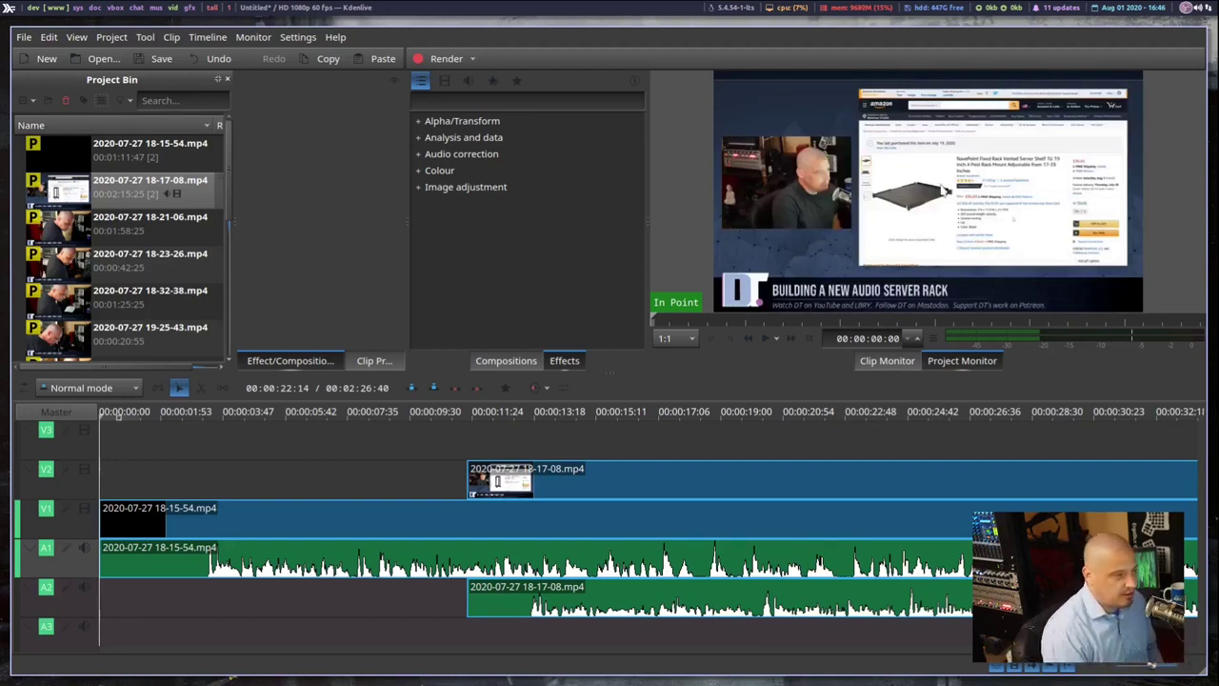
left_click_drag(656, 321, 629, 335)
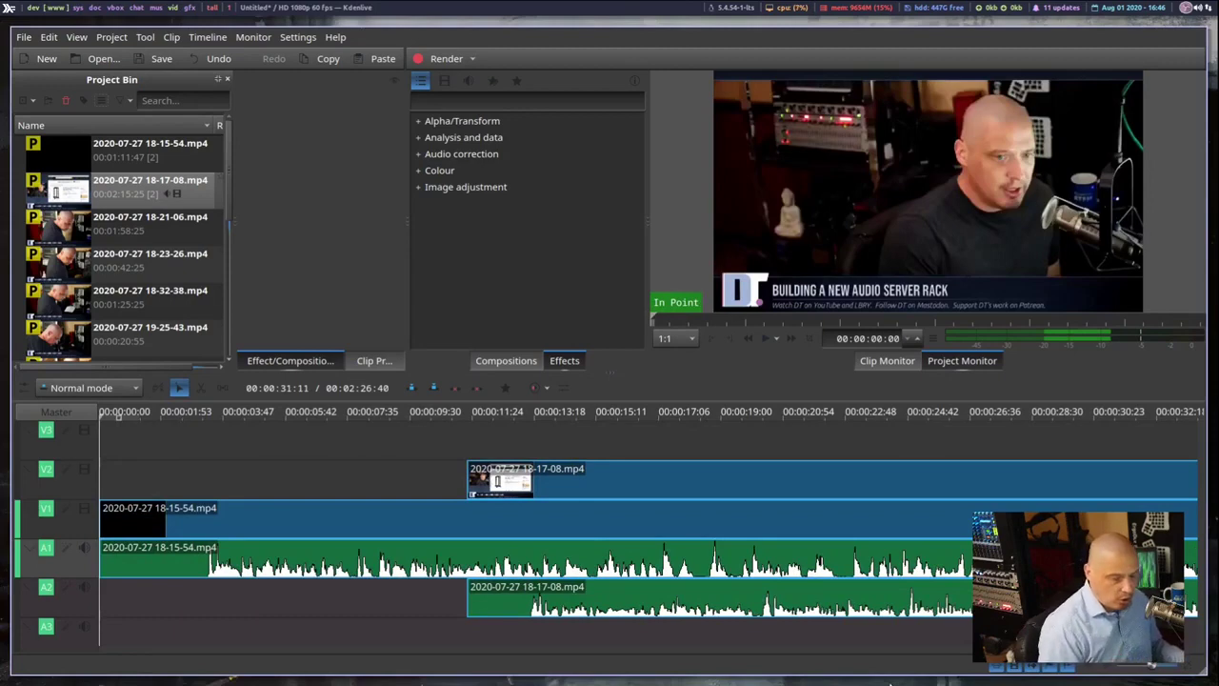
- Jump the playhead to the start of the 18-17-08 clip and cut the 18-15-54 clip at about 00:00:22:39 with the Razor tool
key("alt+Right")
key("alt+Right")
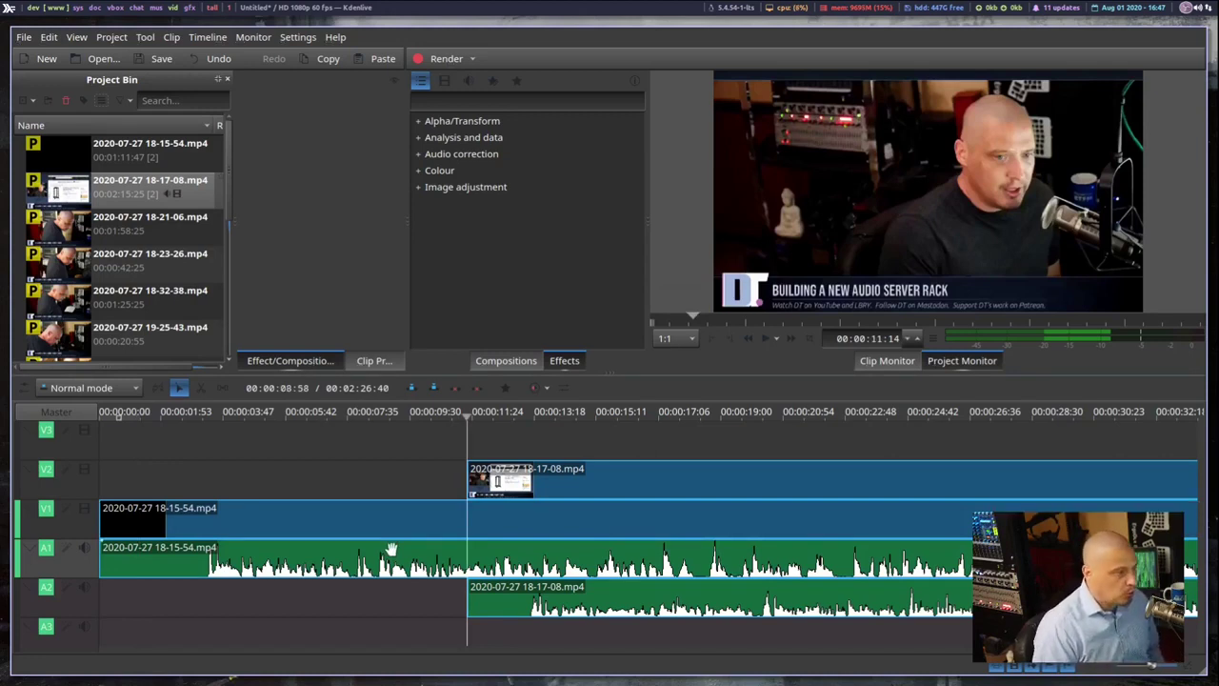
left_click(201, 387)
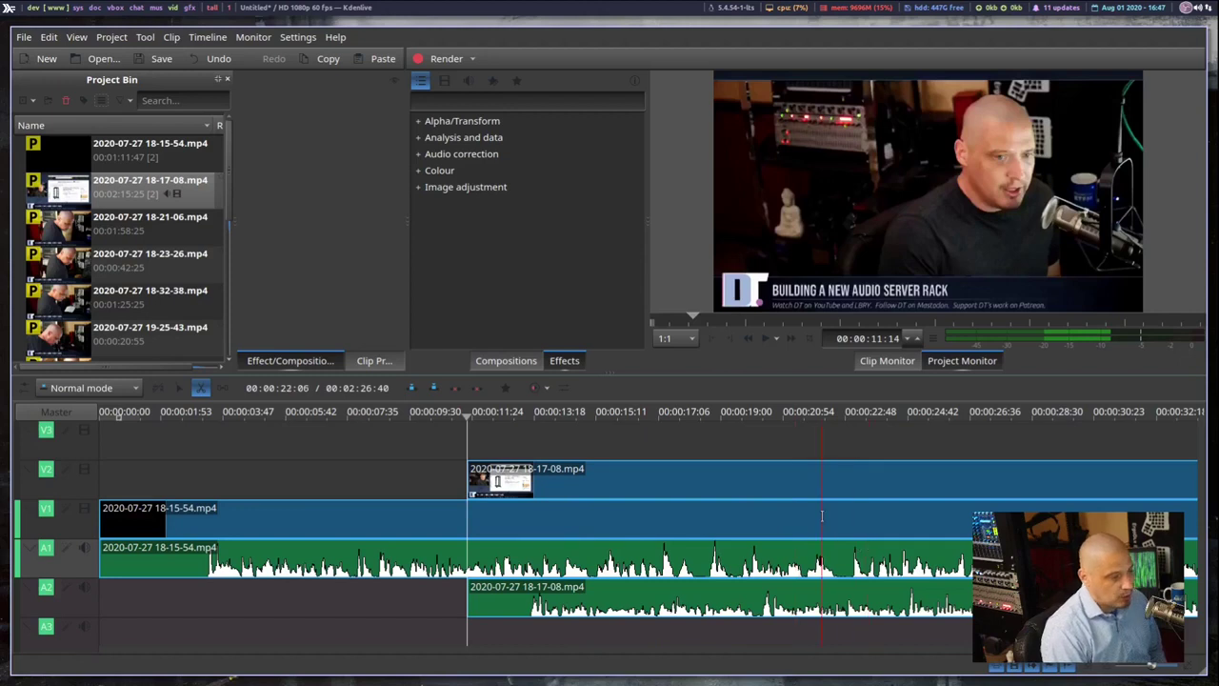
left_click(839, 547)
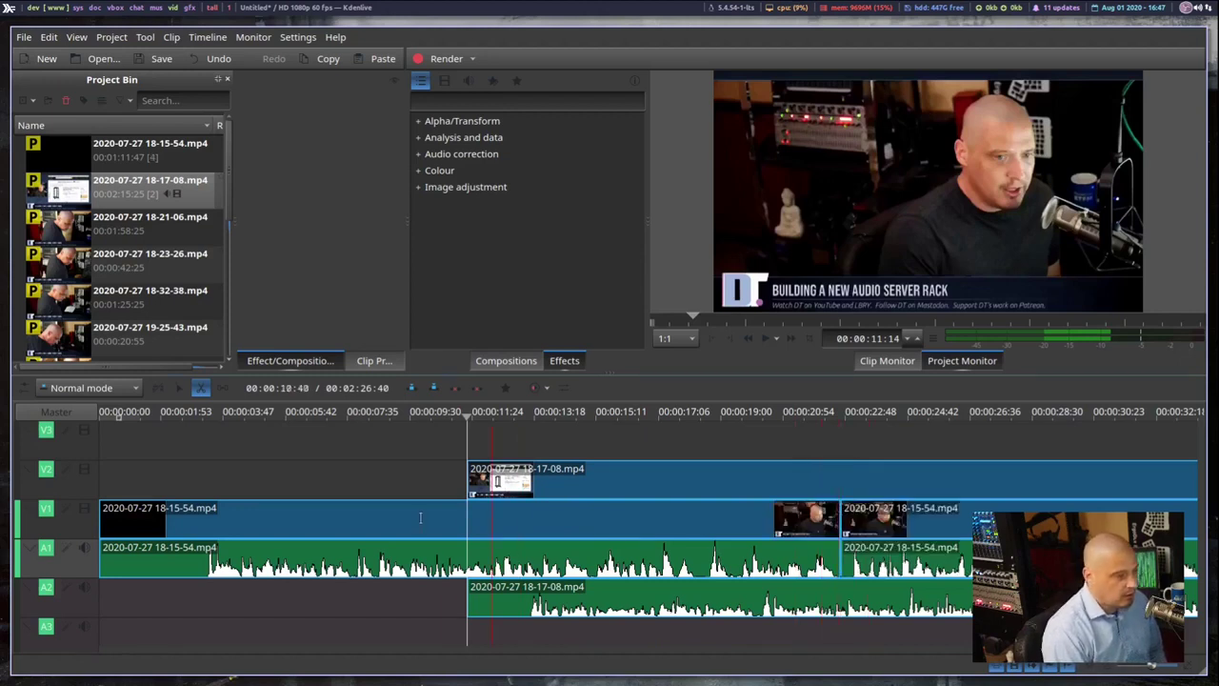
left_click(179, 388)
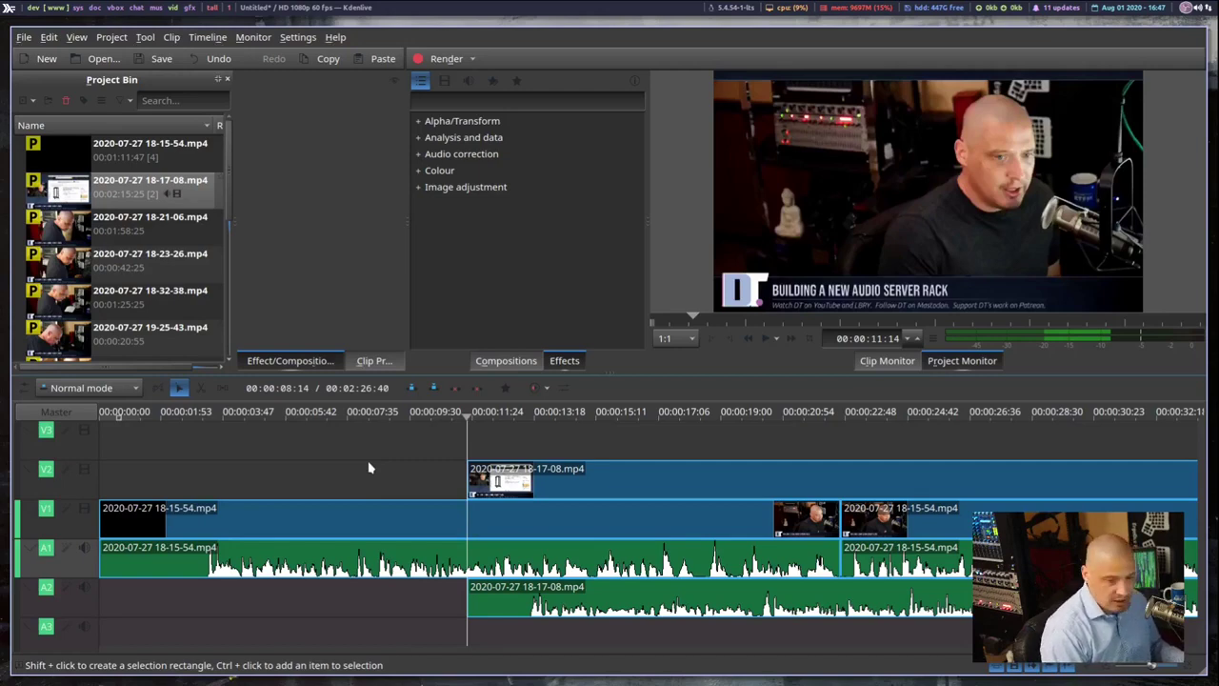
- Jump through the edit points to 00:01:11:47 and back to 00:00:11:14, and delete the 18-17-08 clip from tracks V2 and A2
key("alt+Right")
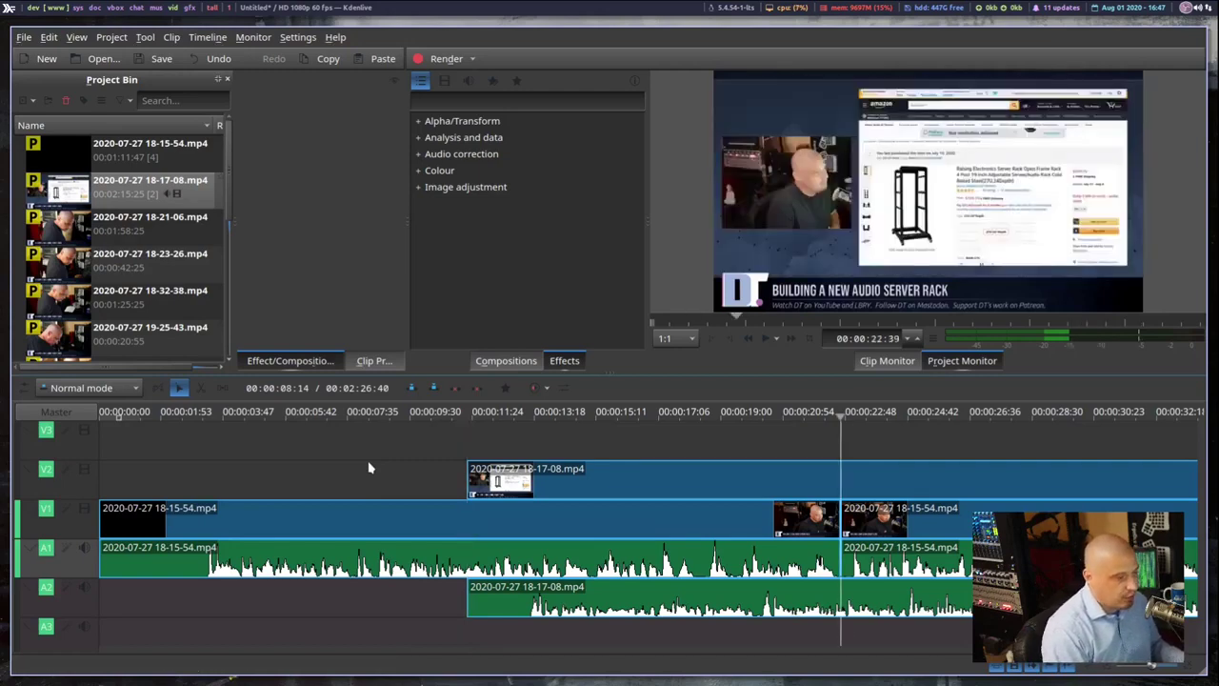
key("alt+Right")
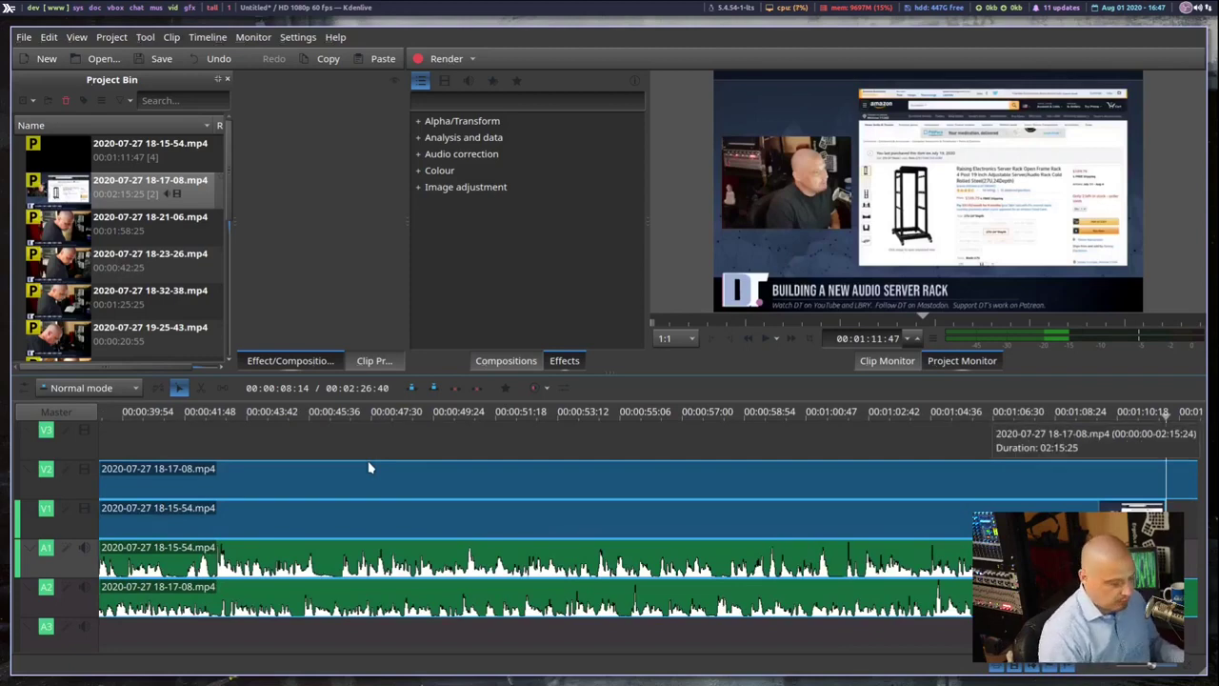
key("alt+Left")
key("alt+Left")
key("Delete")
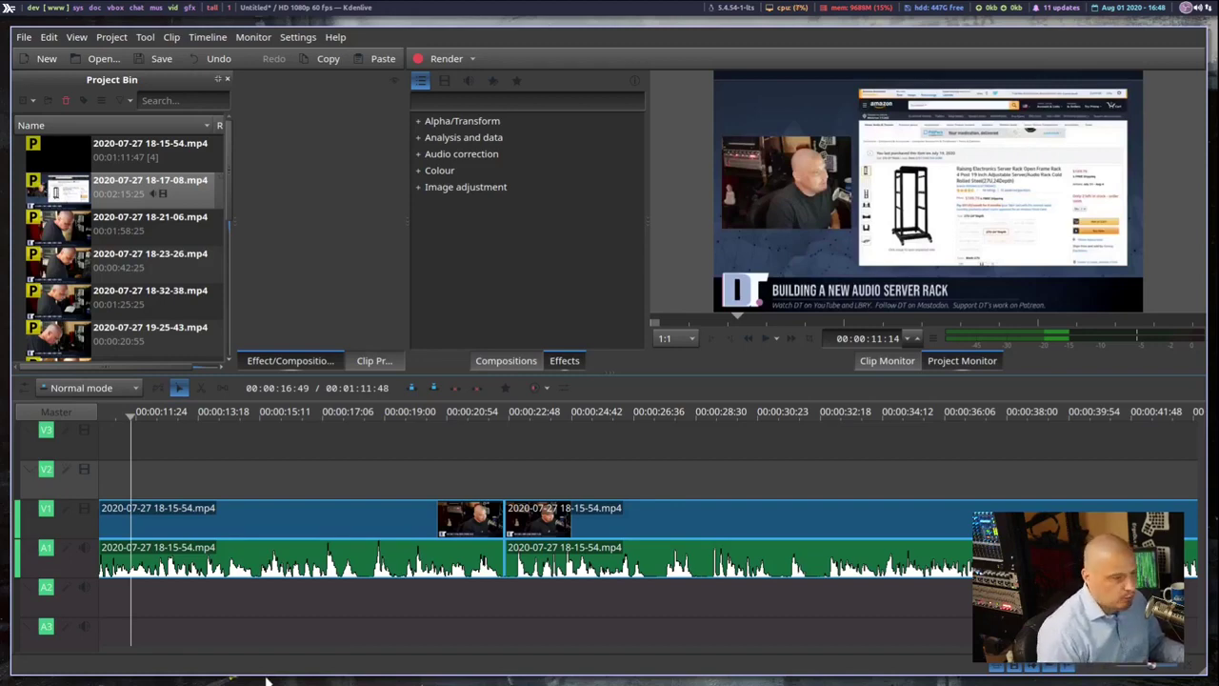
- Inspect the timeline at frame level and fully zoomed out, scrubbing the playhead from the start to about 00:00:04:51
left_click_drag(181, 446, 93, 441)
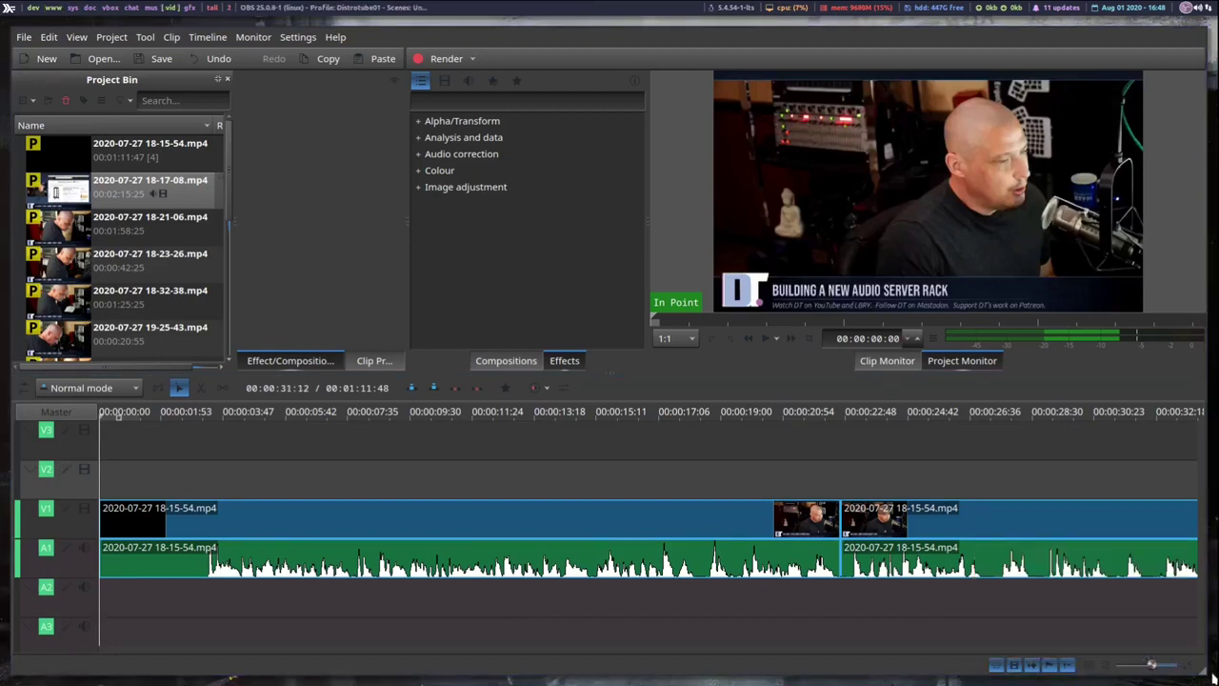
mouse_move(1154, 667)
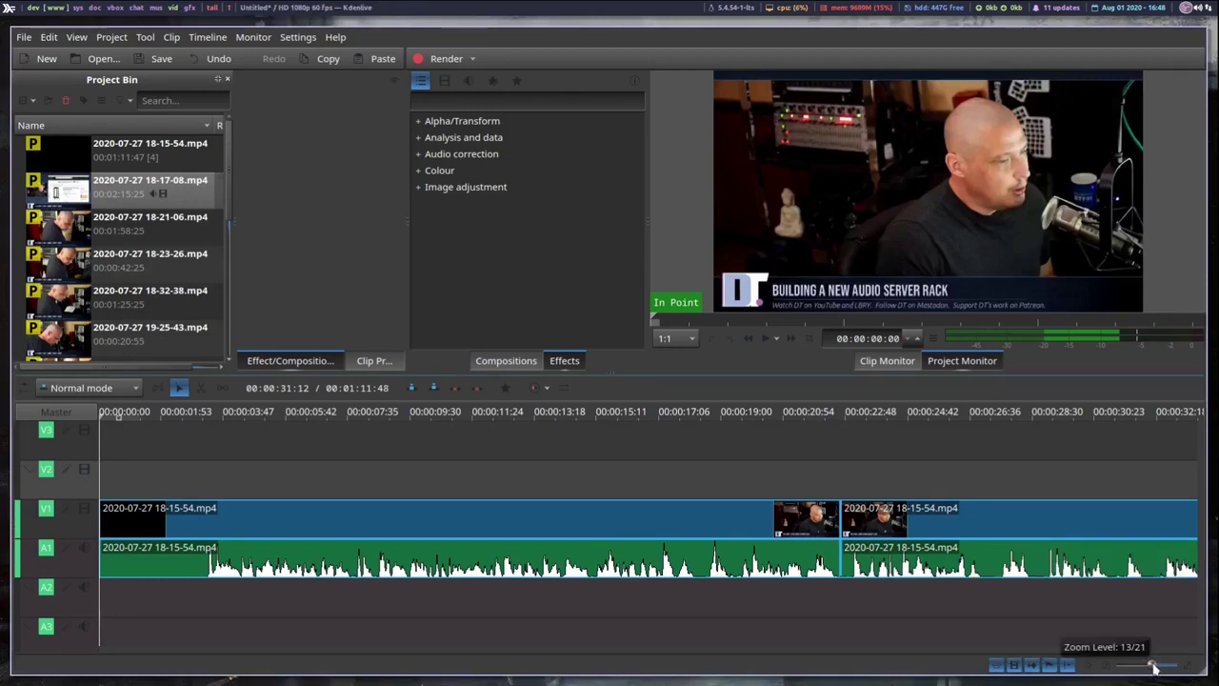
left_click_drag(1153, 667, 1171, 672)
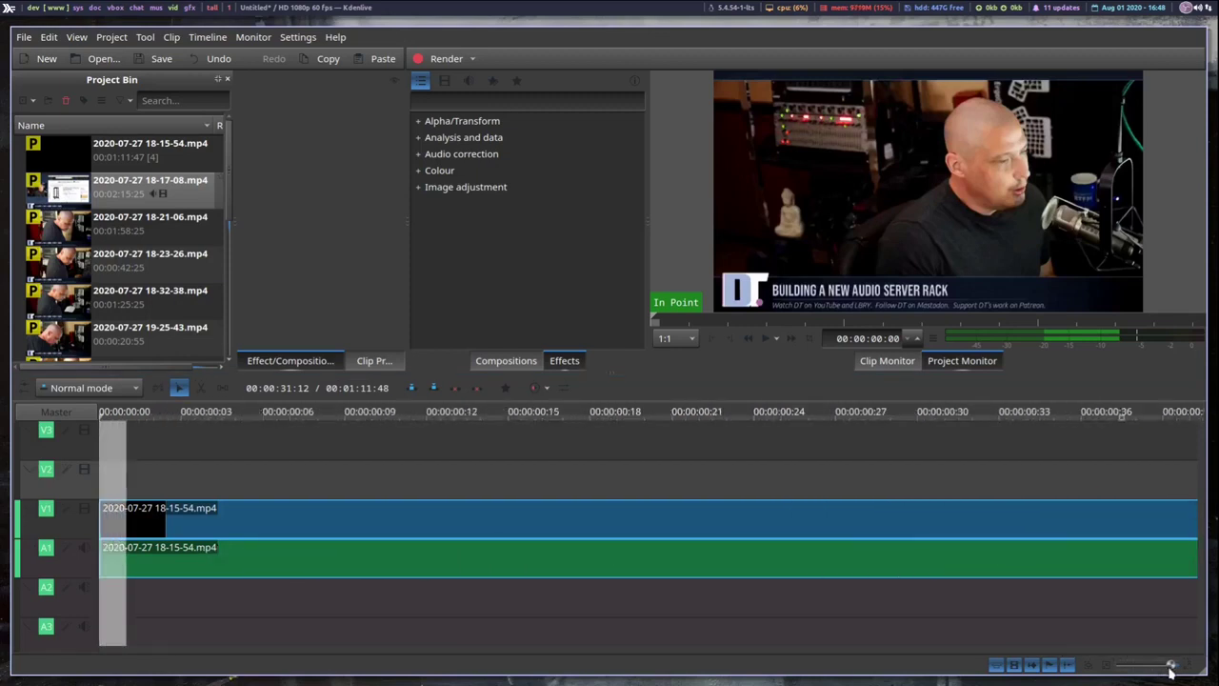
left_click_drag(1033, 444, 1215, 457)
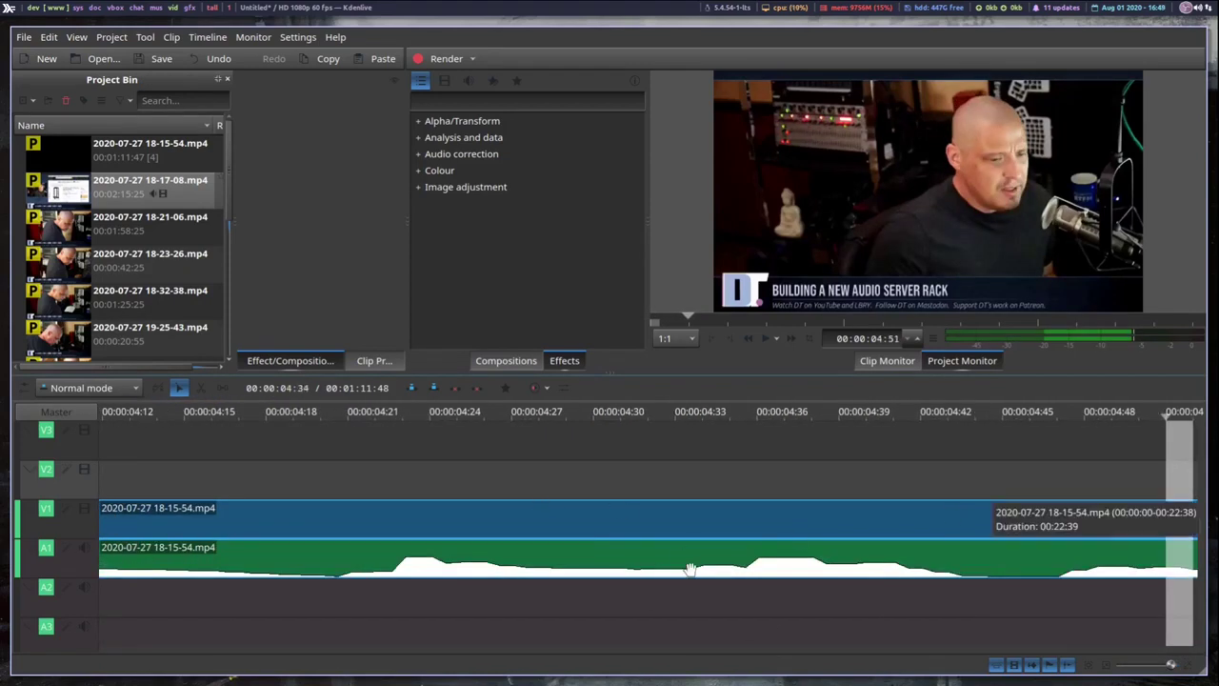
left_click_drag(1173, 665, 1115, 667)
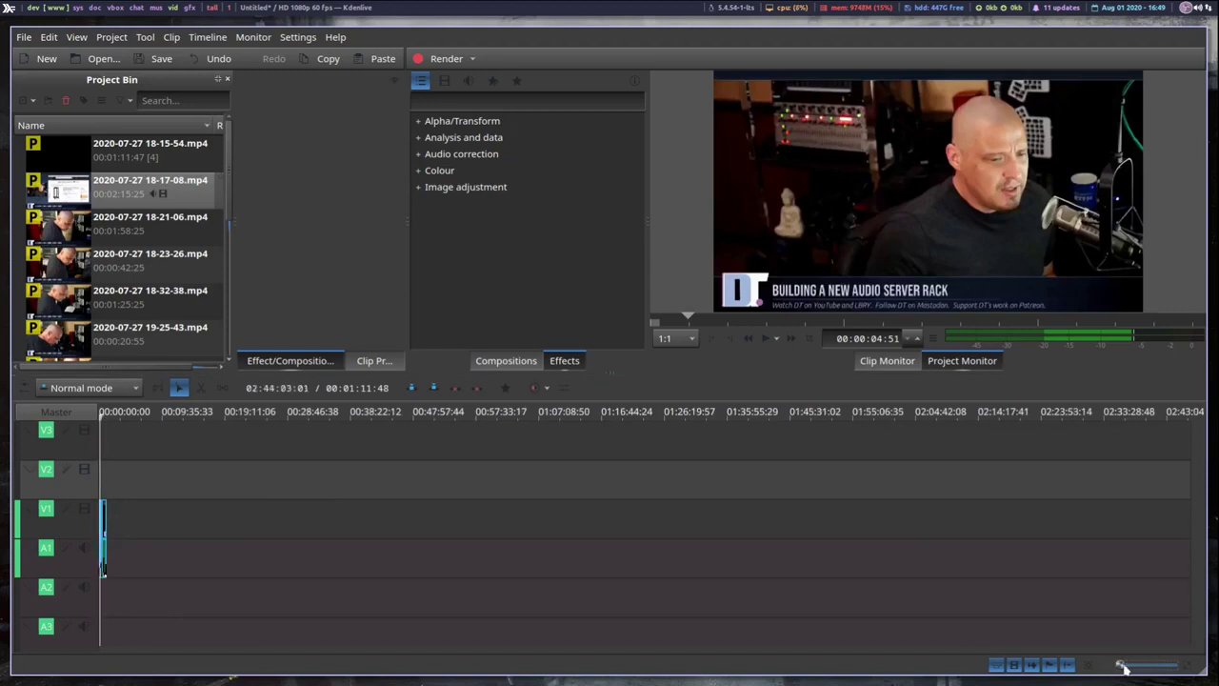
left_click_drag(1121, 665, 1152, 671)
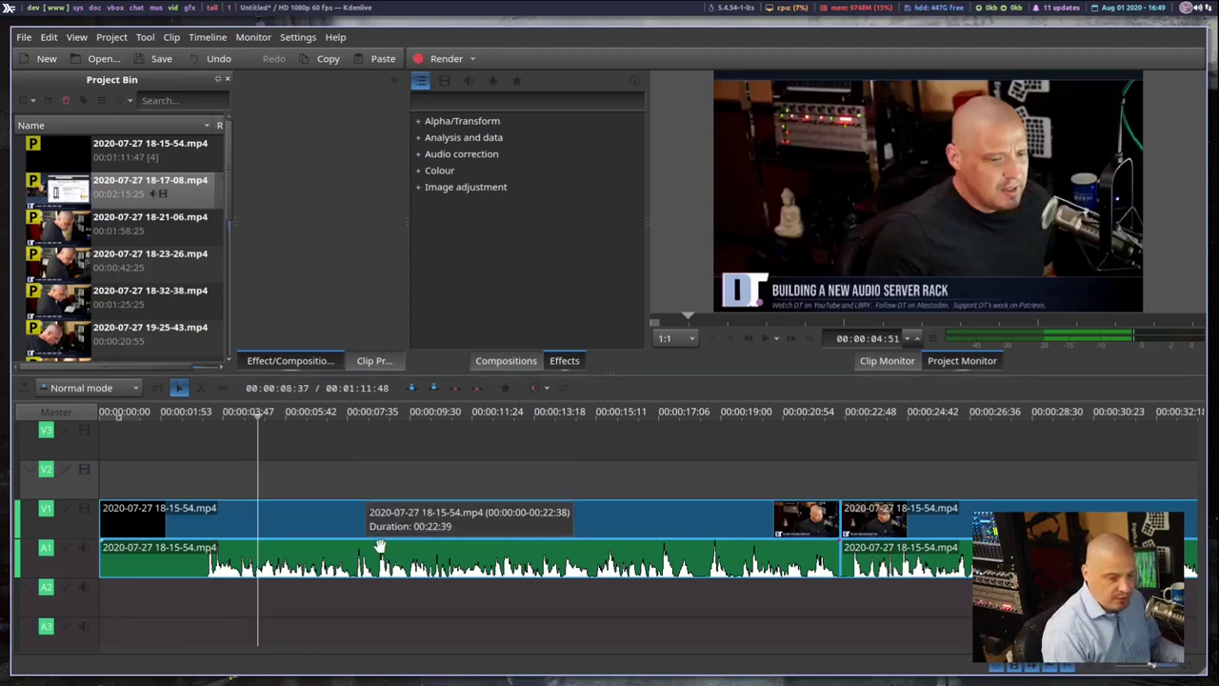
- Cut the 18-15-54 clip at 00:00:09:04 and 00:00:09:21 with the Razor tool
scroll(397, 562, "up", 8)
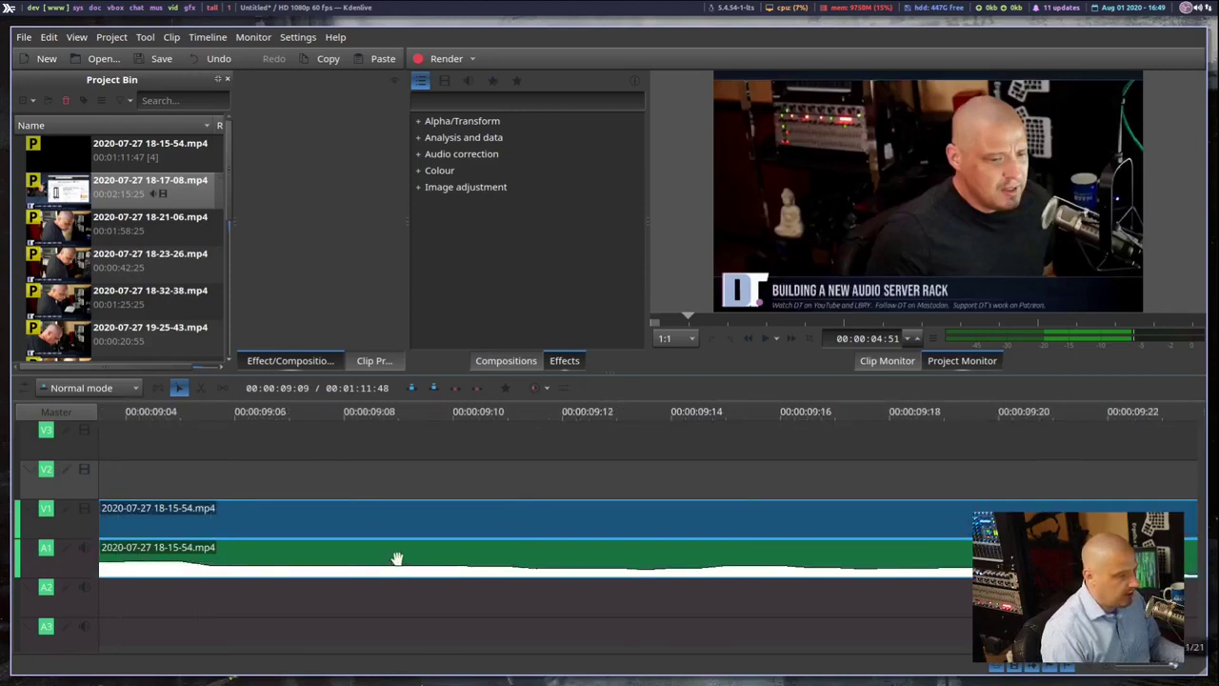
left_click(200, 388)
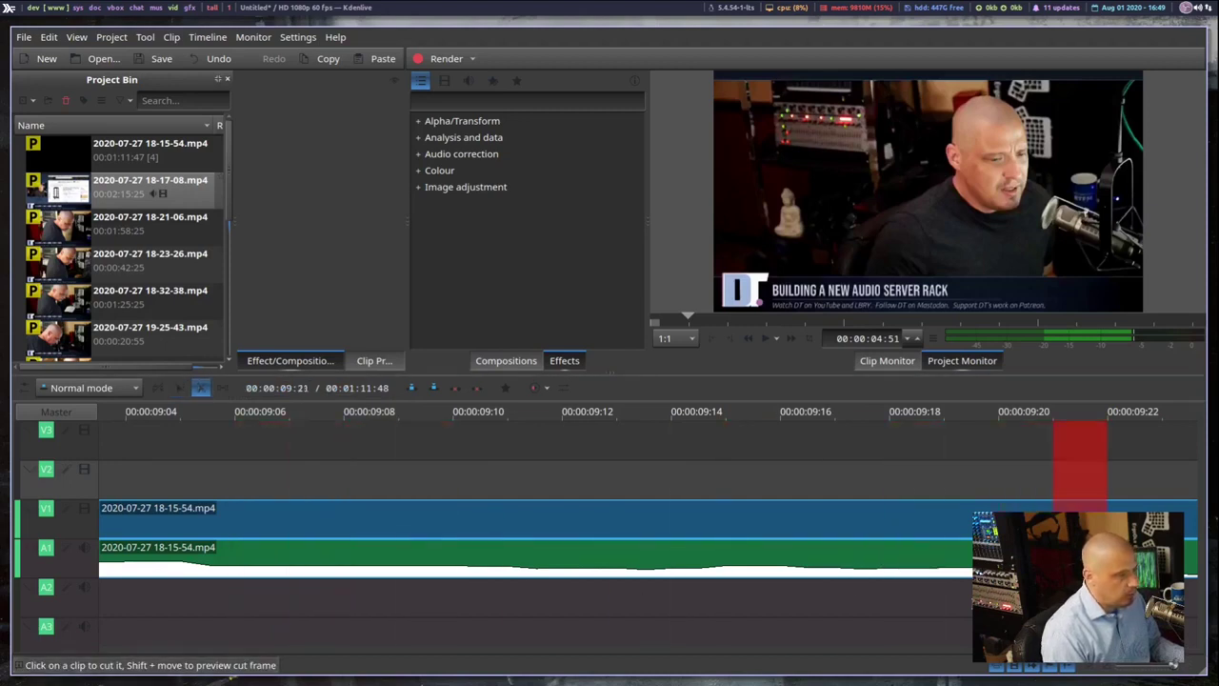
left_click(167, 534)
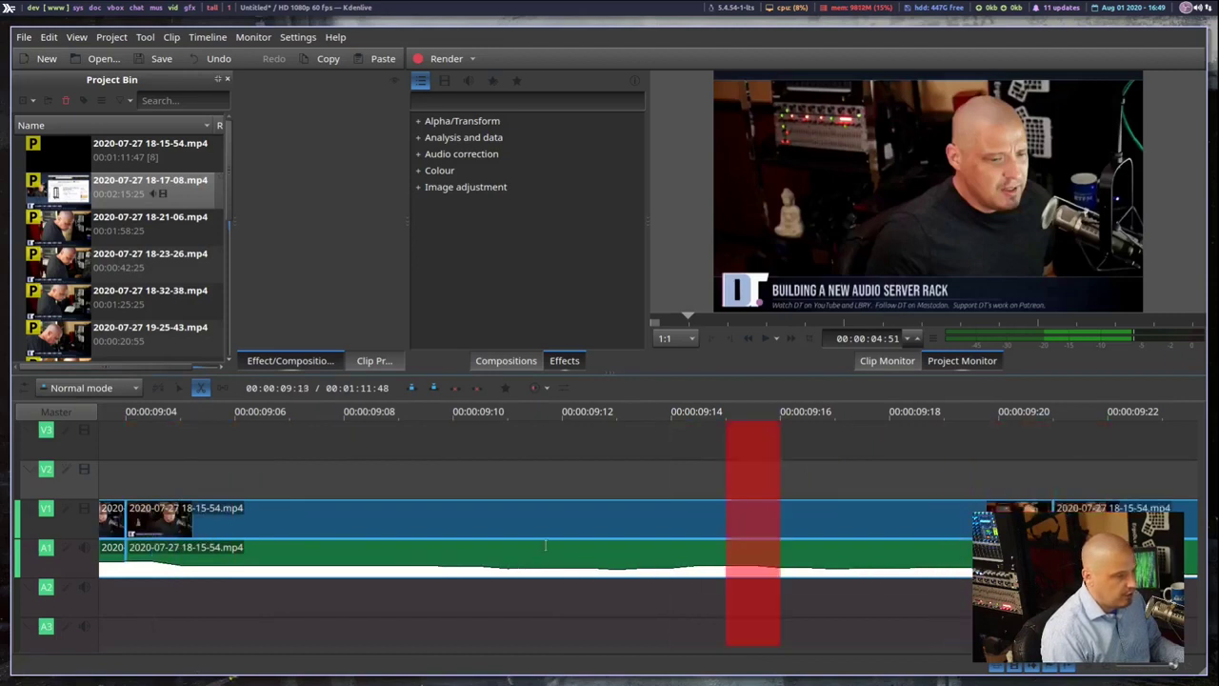
left_click(200, 390)
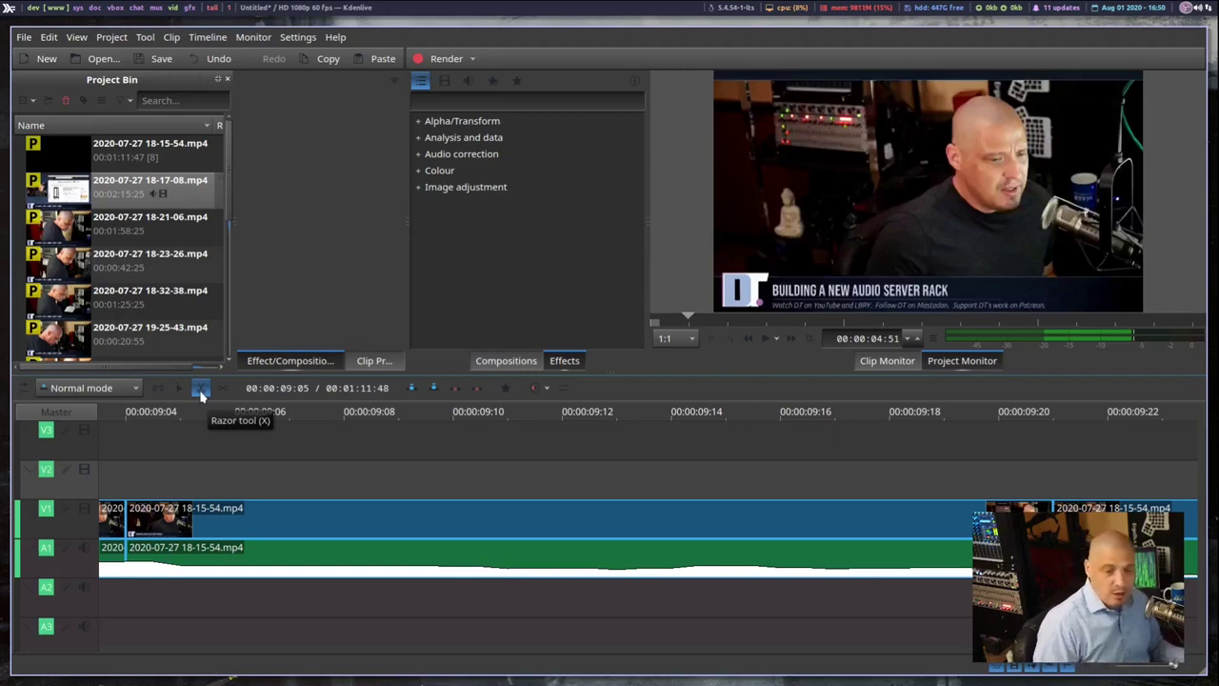
left_click(201, 396)
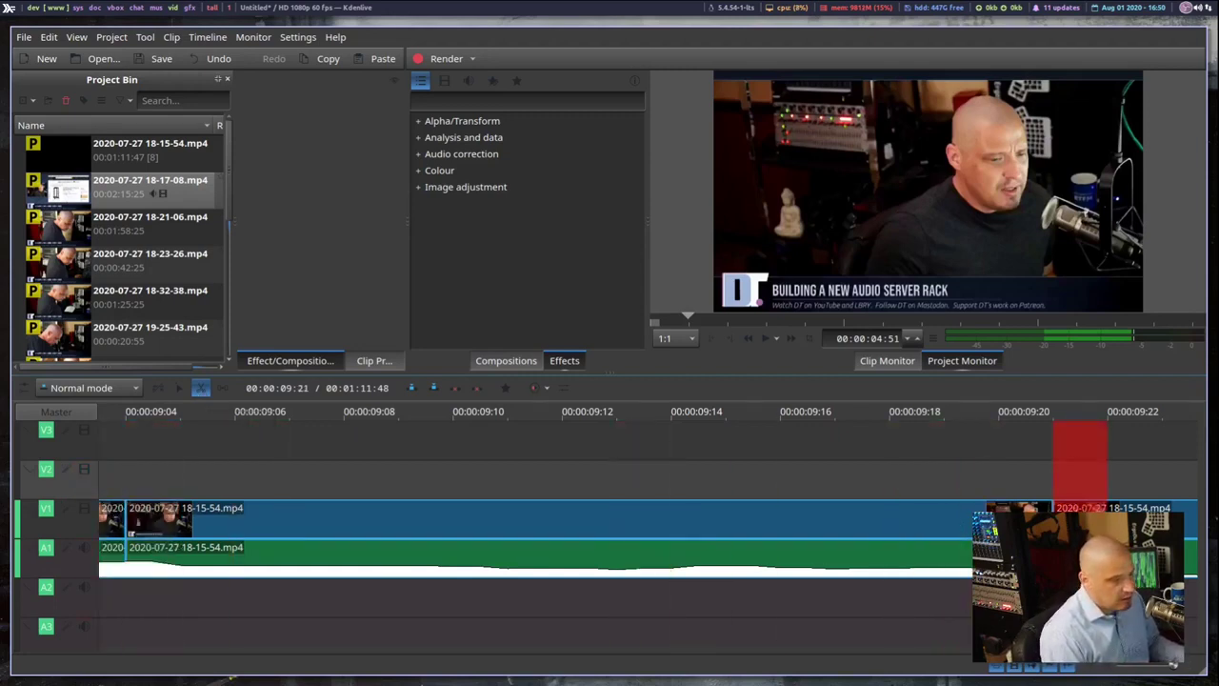
- Delete the short segment between the two cuts from V1 and A1 and remove the empty space it leaves
left_click(179, 387)
left_click(456, 564)
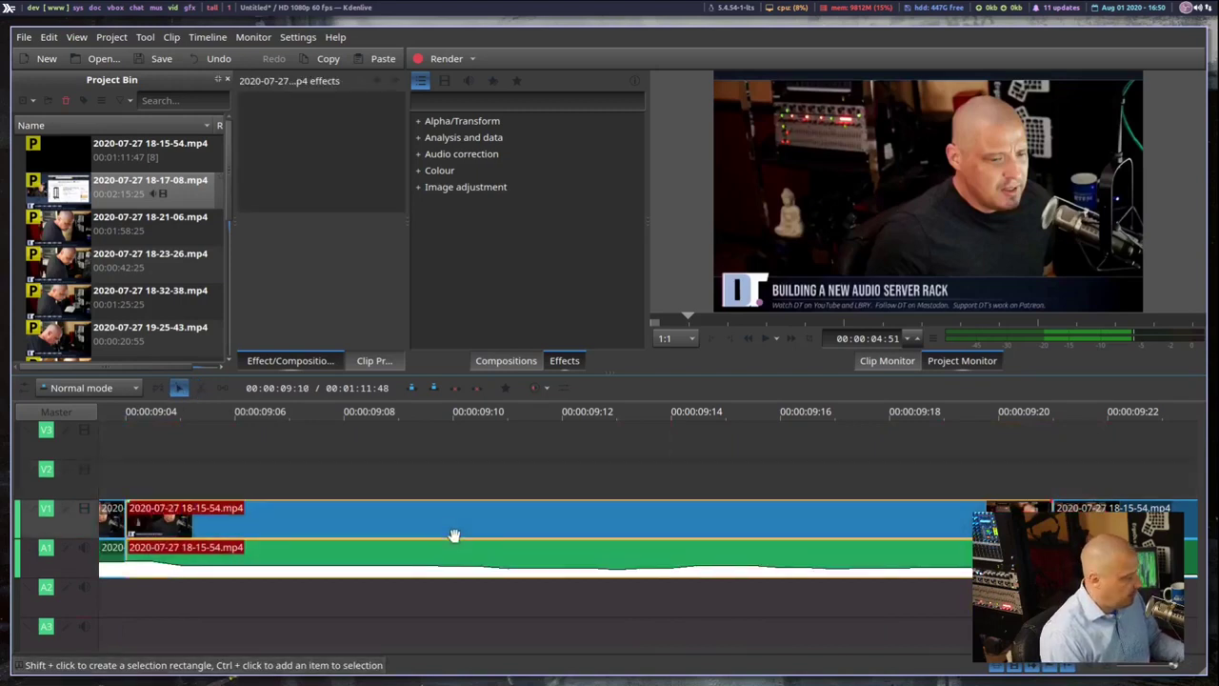
key("Delete")
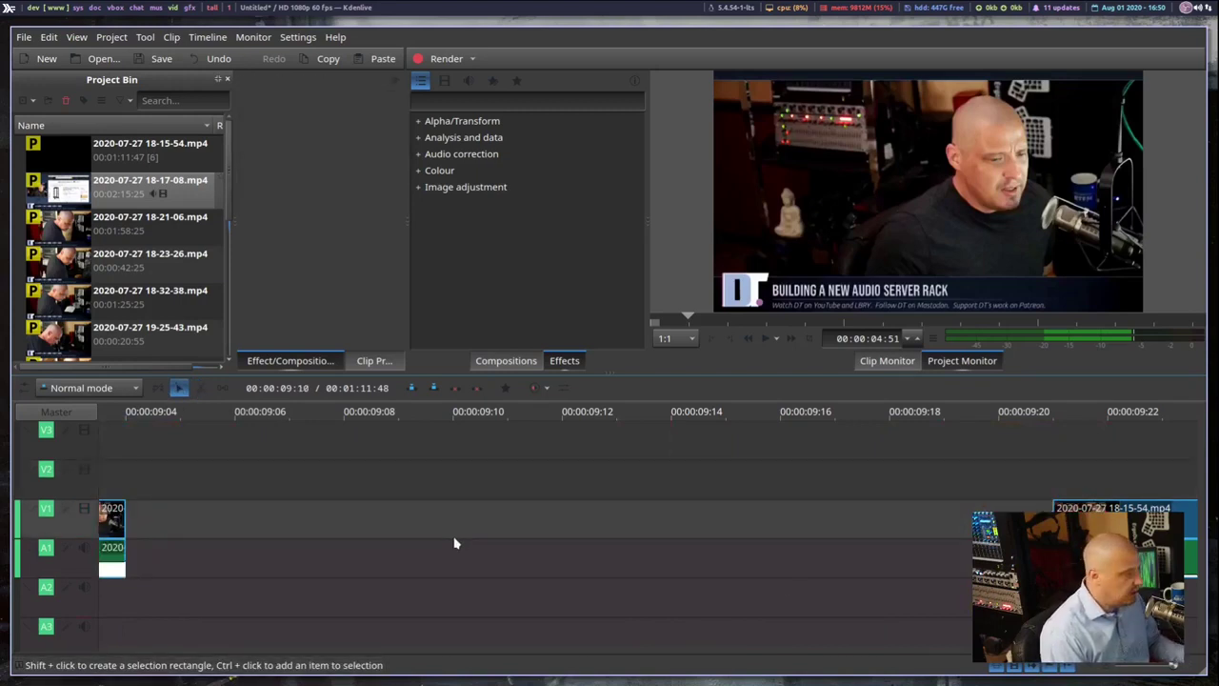
right_click(372, 525)
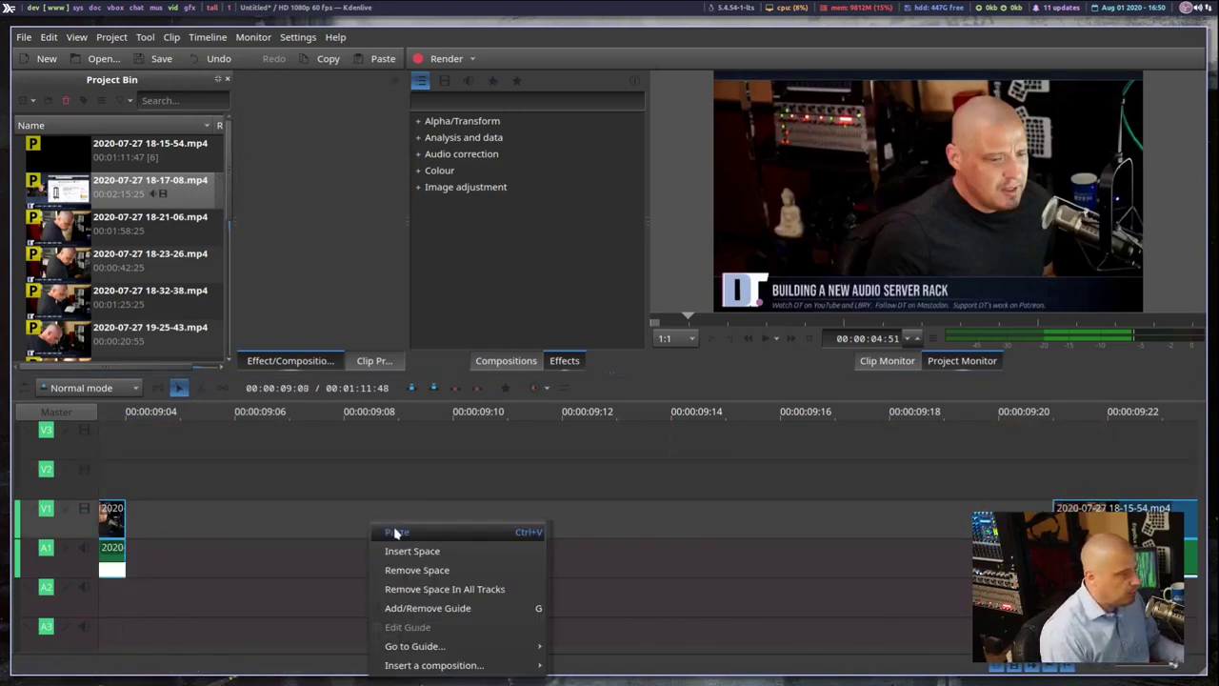
left_click(448, 572)
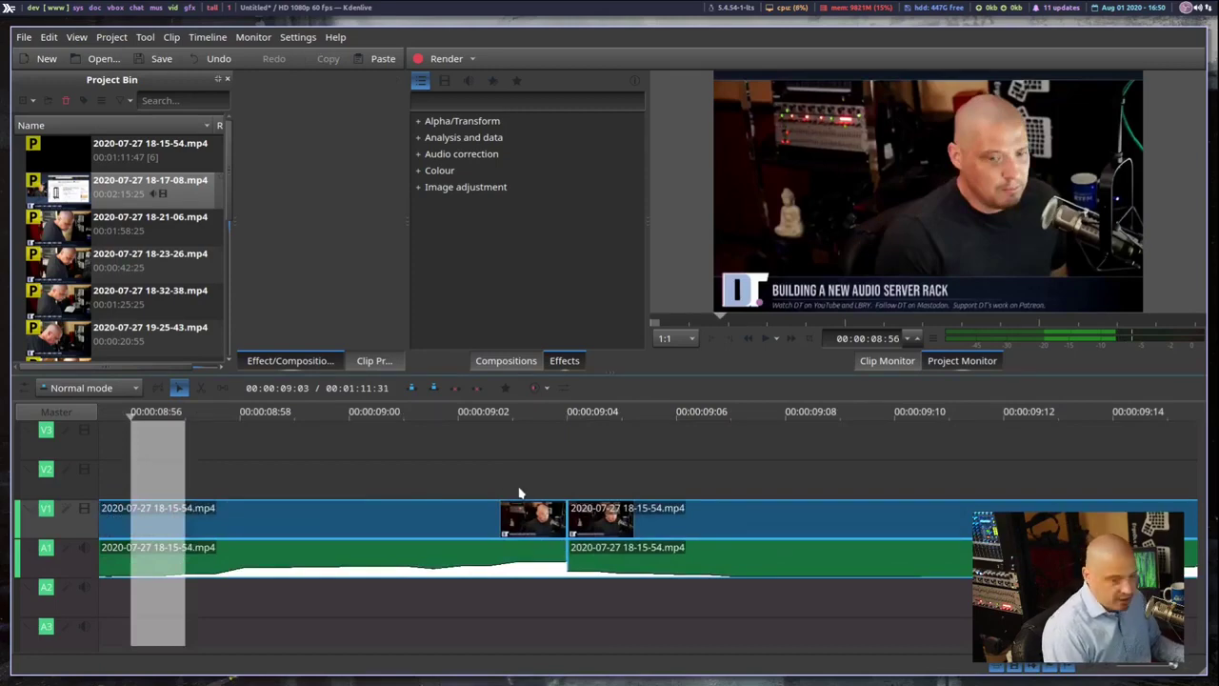
- Review the end of the first 18-15-54 segment by moving the playhead to 00:00:08:23 and 00:00:08:45
scroll(499, 503, "down", 2)
scroll(499, 503, "down", 5)
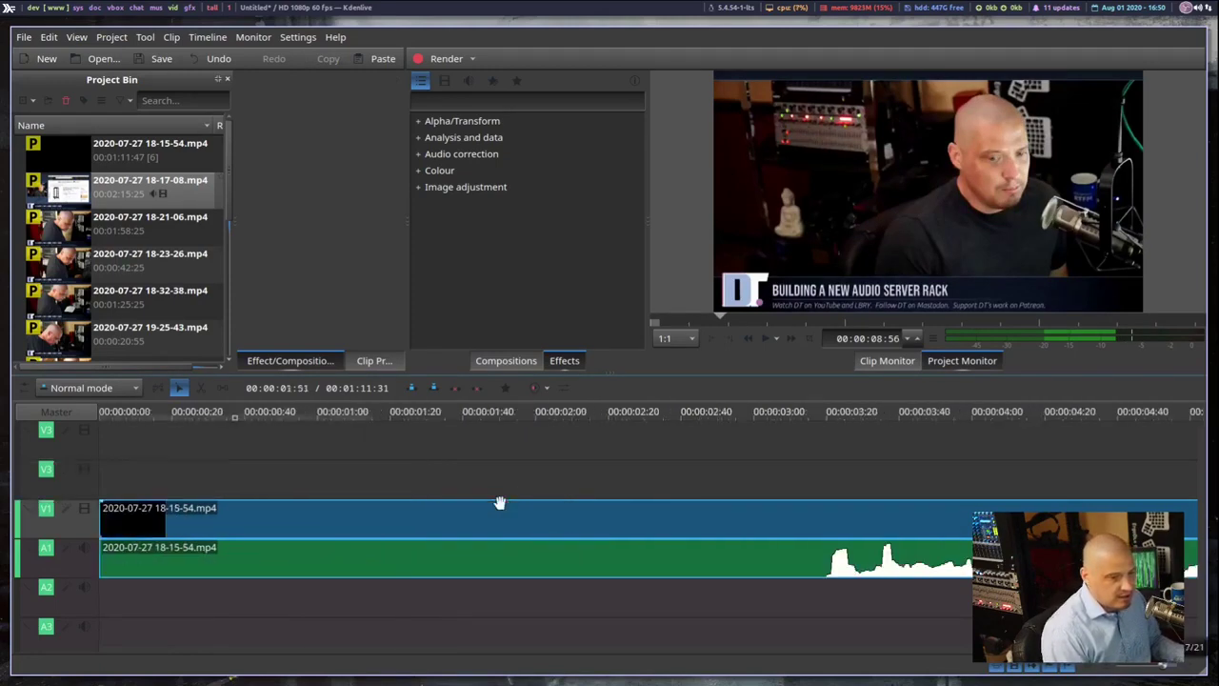
scroll(488, 508, "down", 1)
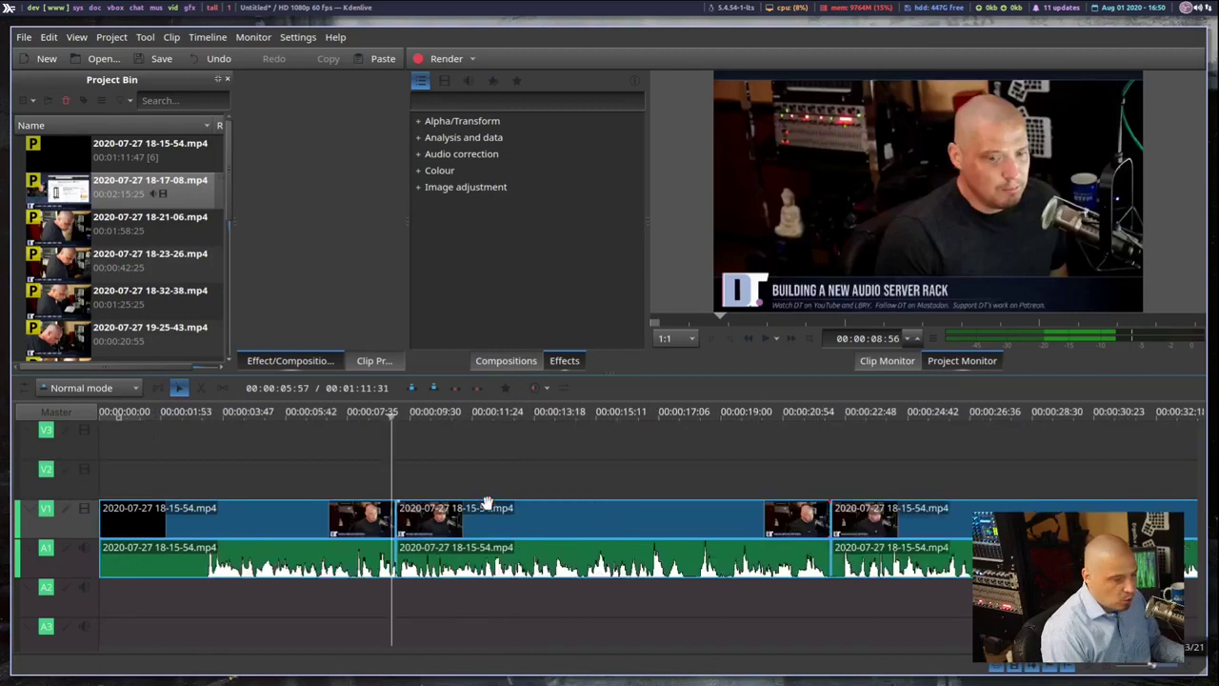
left_click(374, 495)
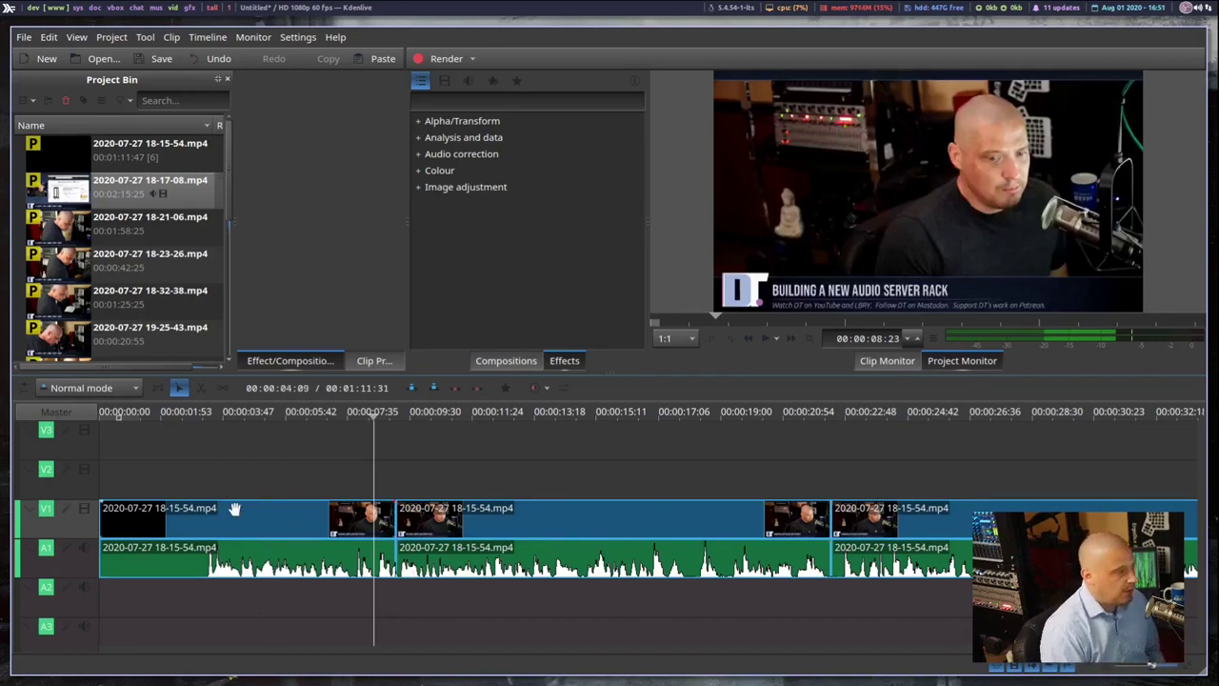
left_click(200, 390)
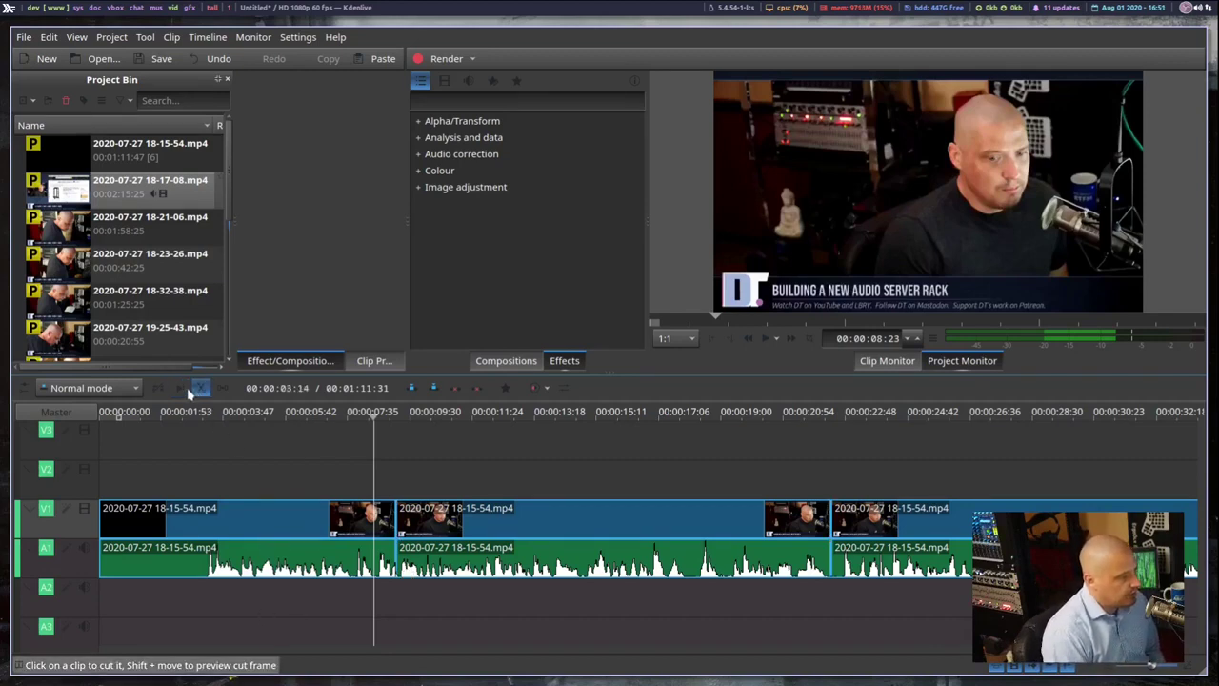
left_click(178, 391)
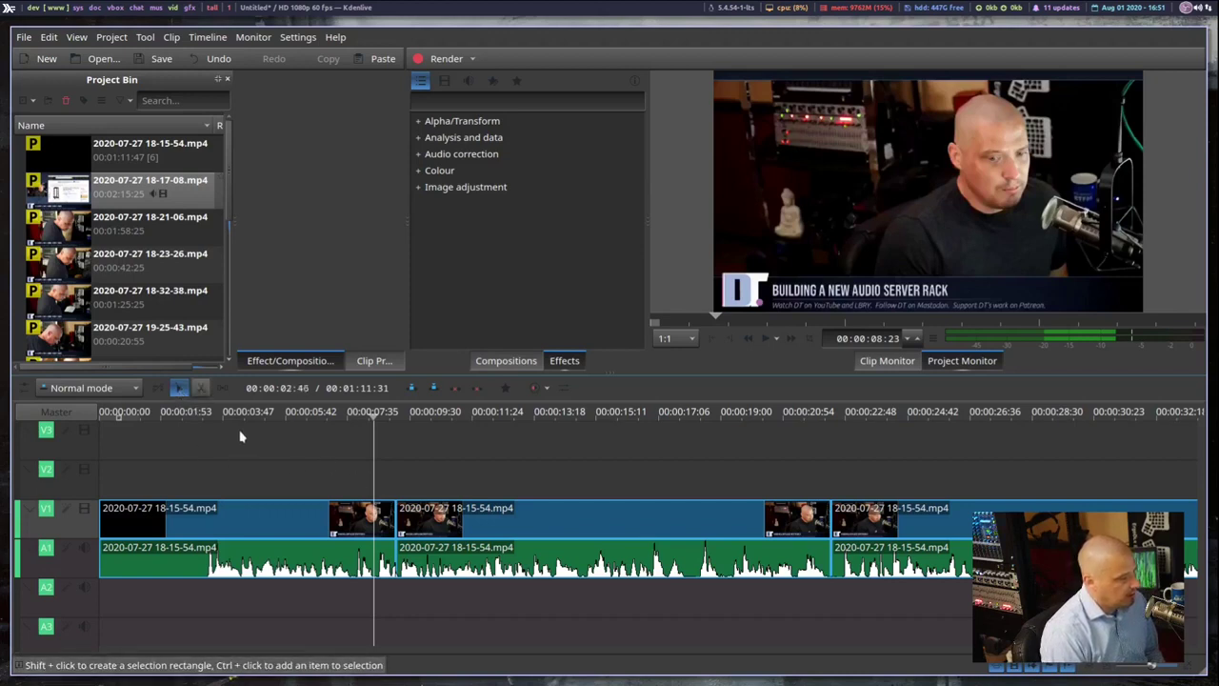
left_click_drag(221, 437, 161, 415)
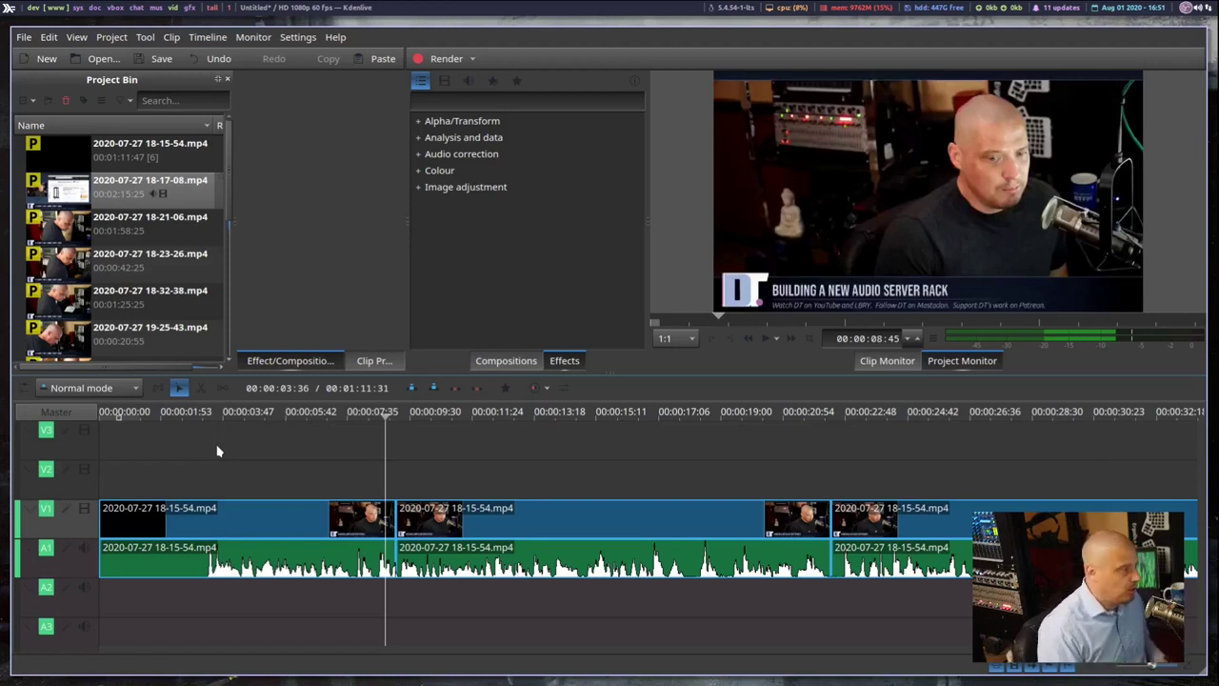
- Try cutting the second 18-15-54 segment at about 18 seconds with the Razor tool, and undo the cut
left_click(200, 387)
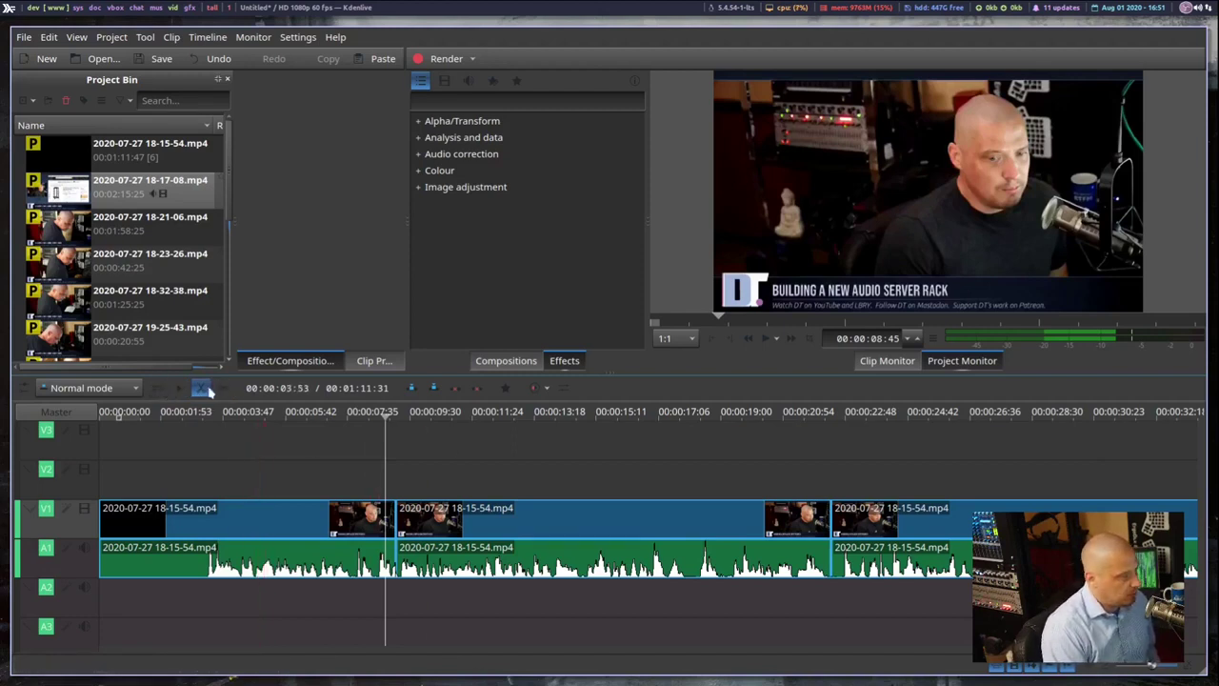
left_click(692, 517)
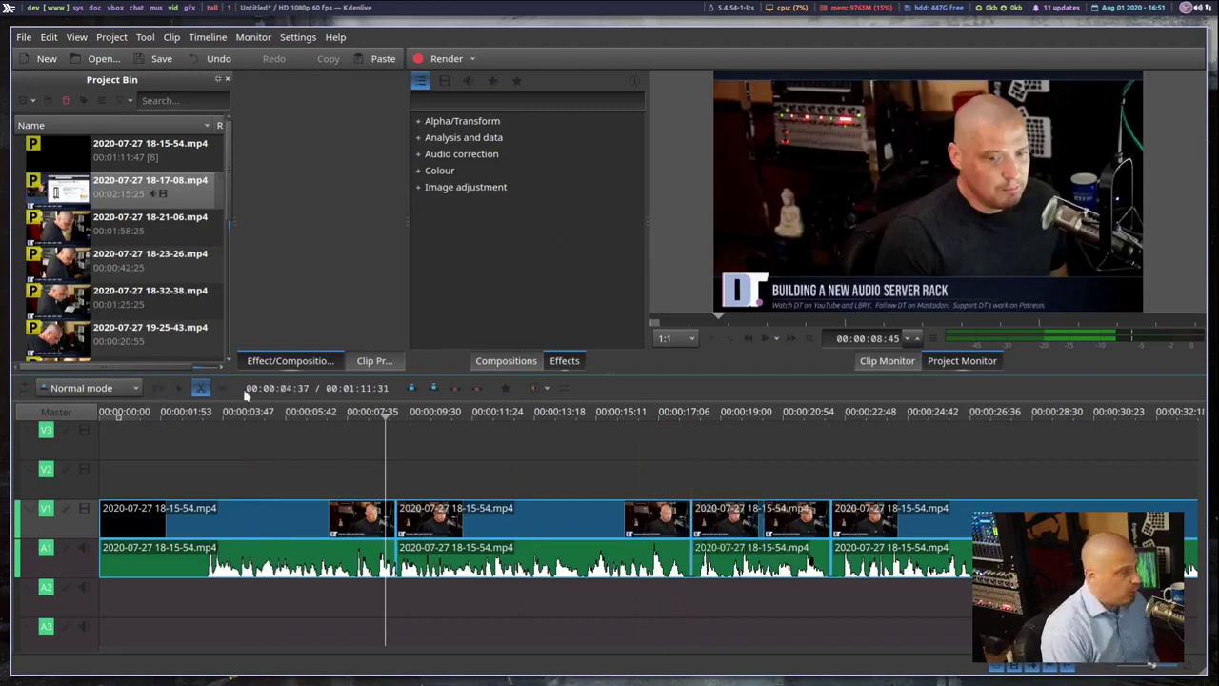
left_click(178, 387)
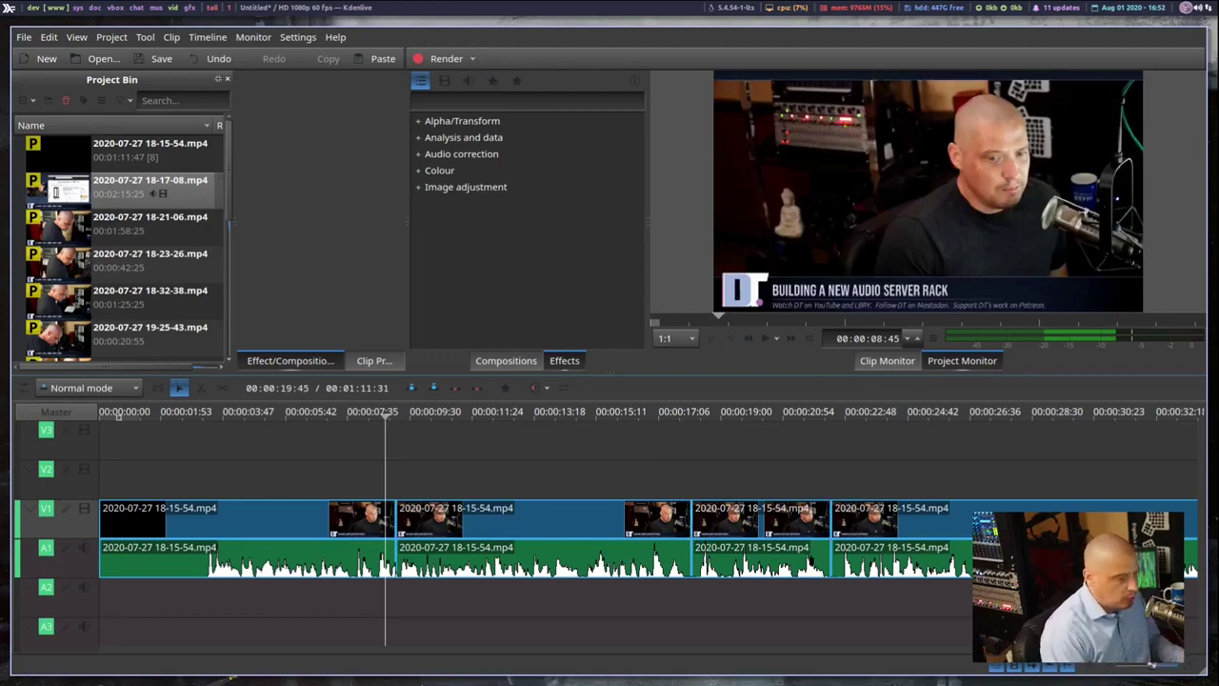
key("ctrl+z")
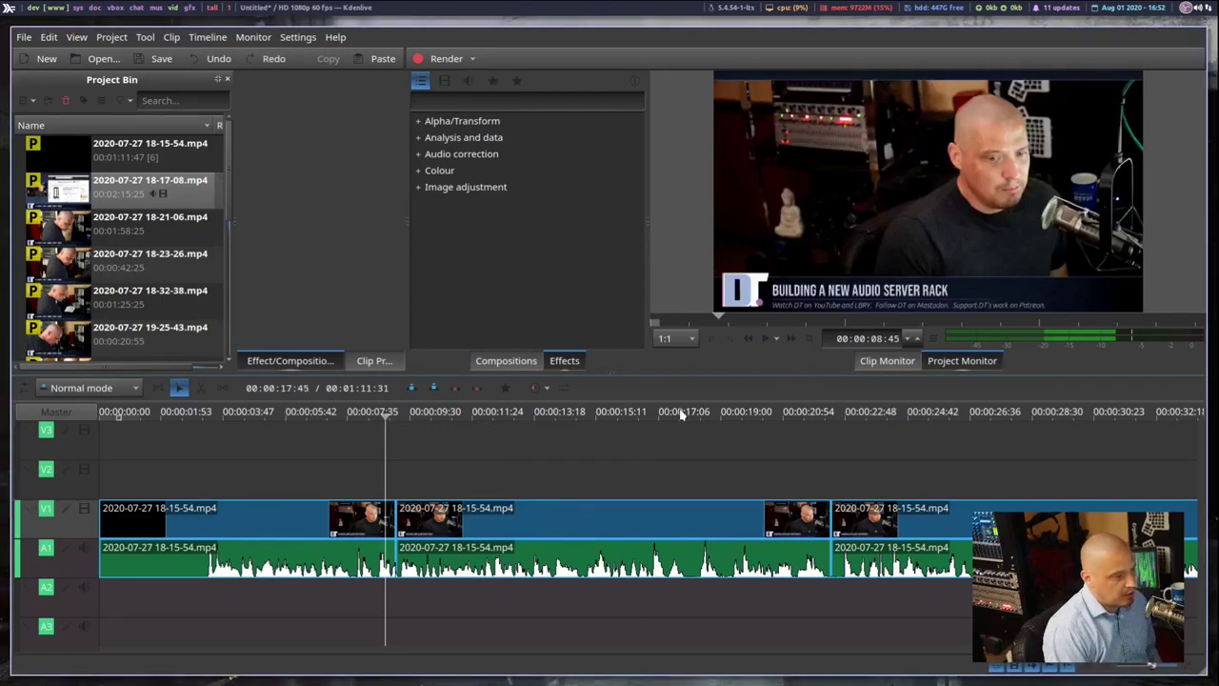
- Cut the second 18-15-54 segment at 00:00:18:10 and 00:00:19:05, and delete the short piece between the cuts from V1 and A1
left_click_drag(683, 413, 693, 423)
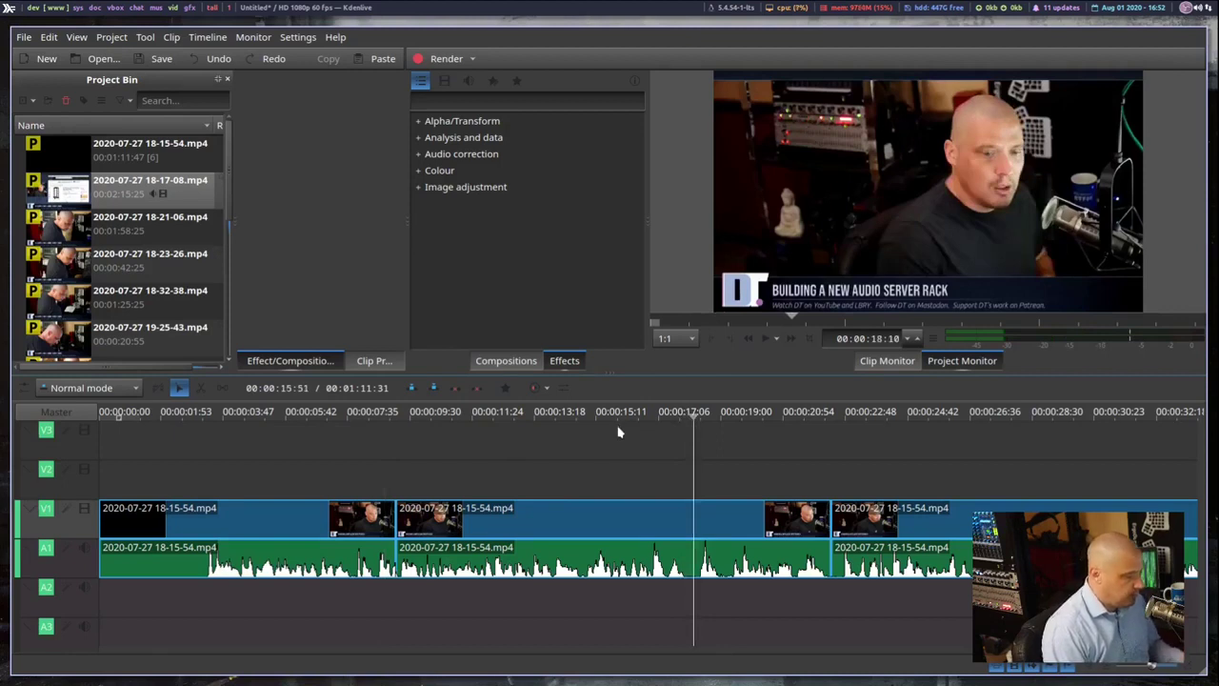
key("shift+r")
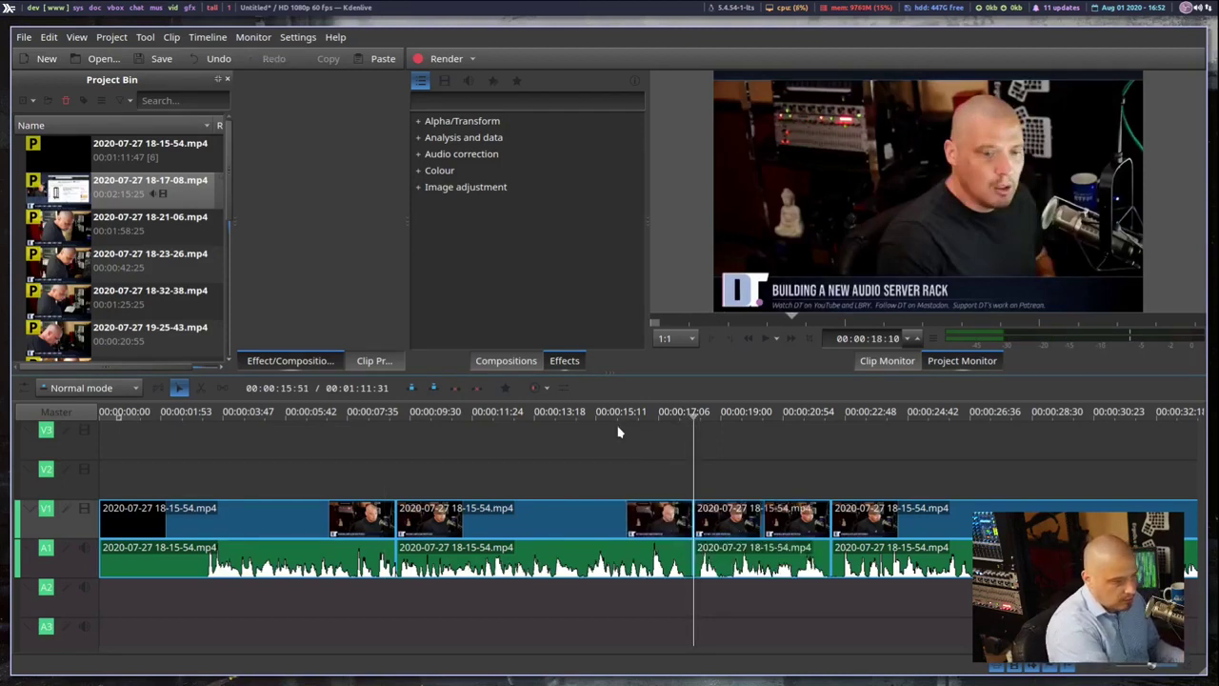
key("j")
key("k")
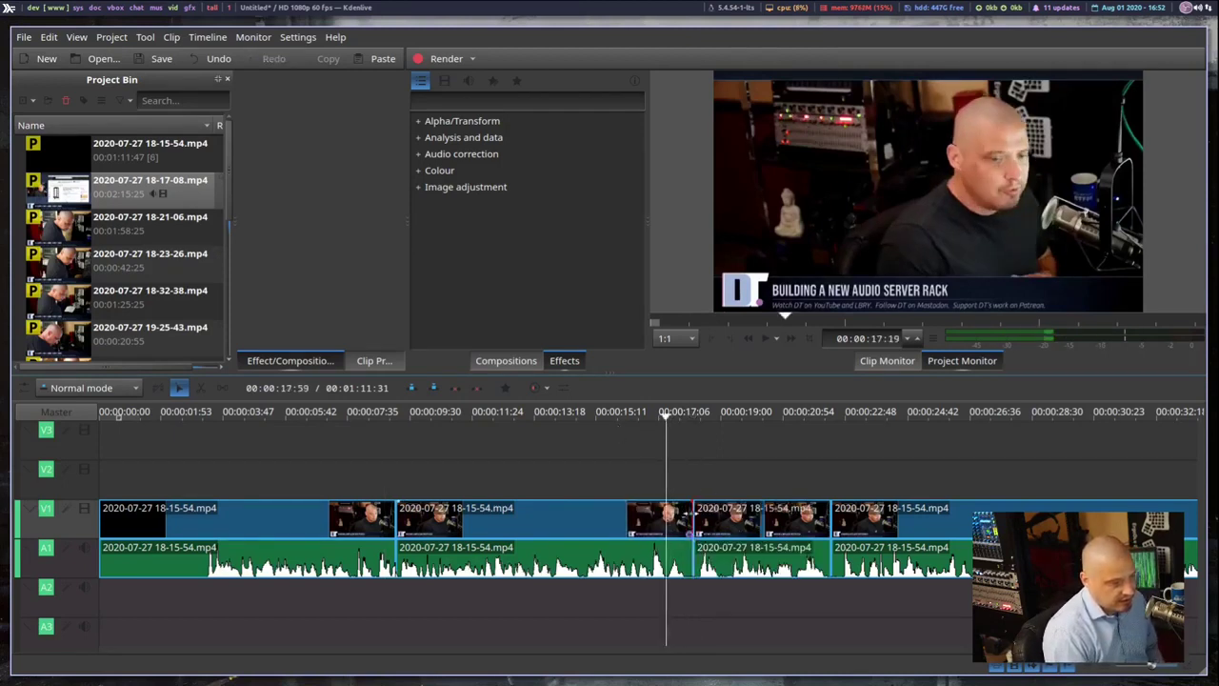
left_click(724, 466)
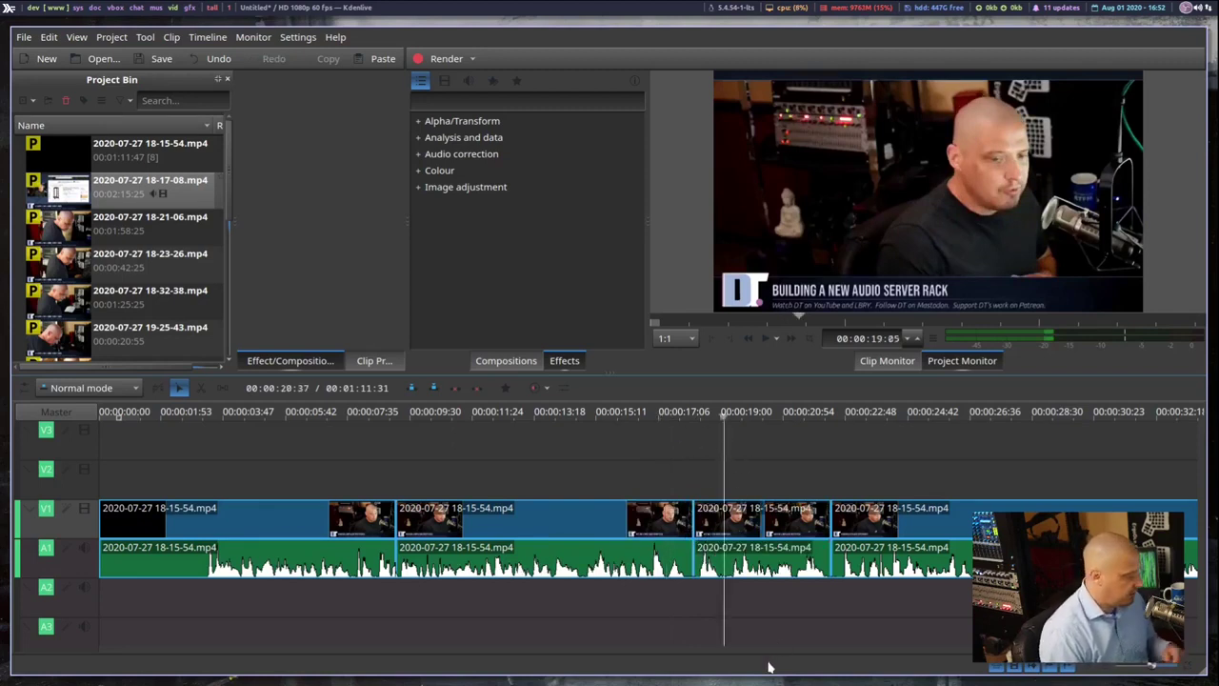
key("shift+r")
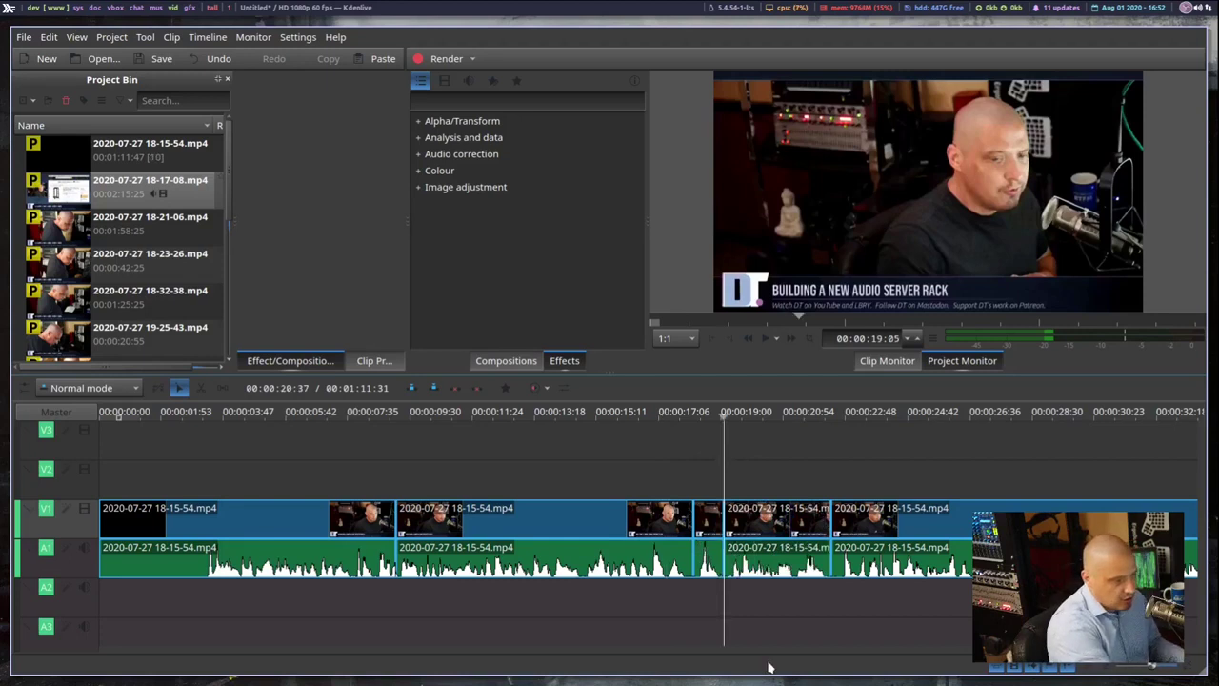
left_click(710, 520)
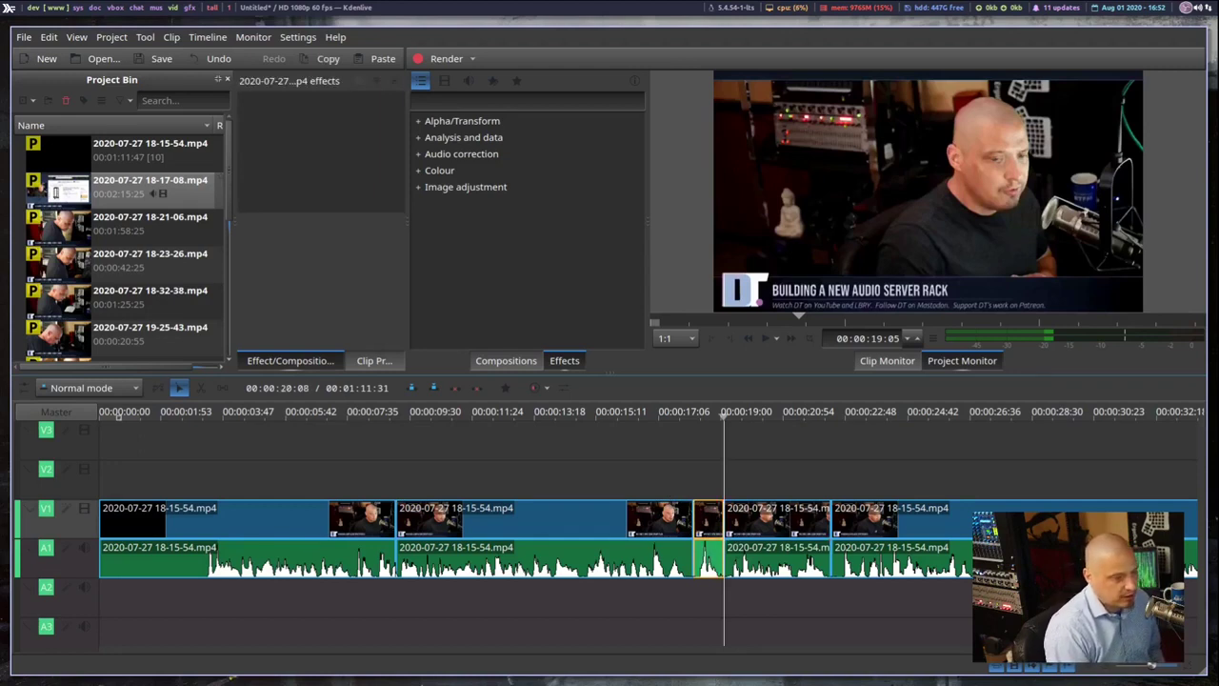
key("Delete")
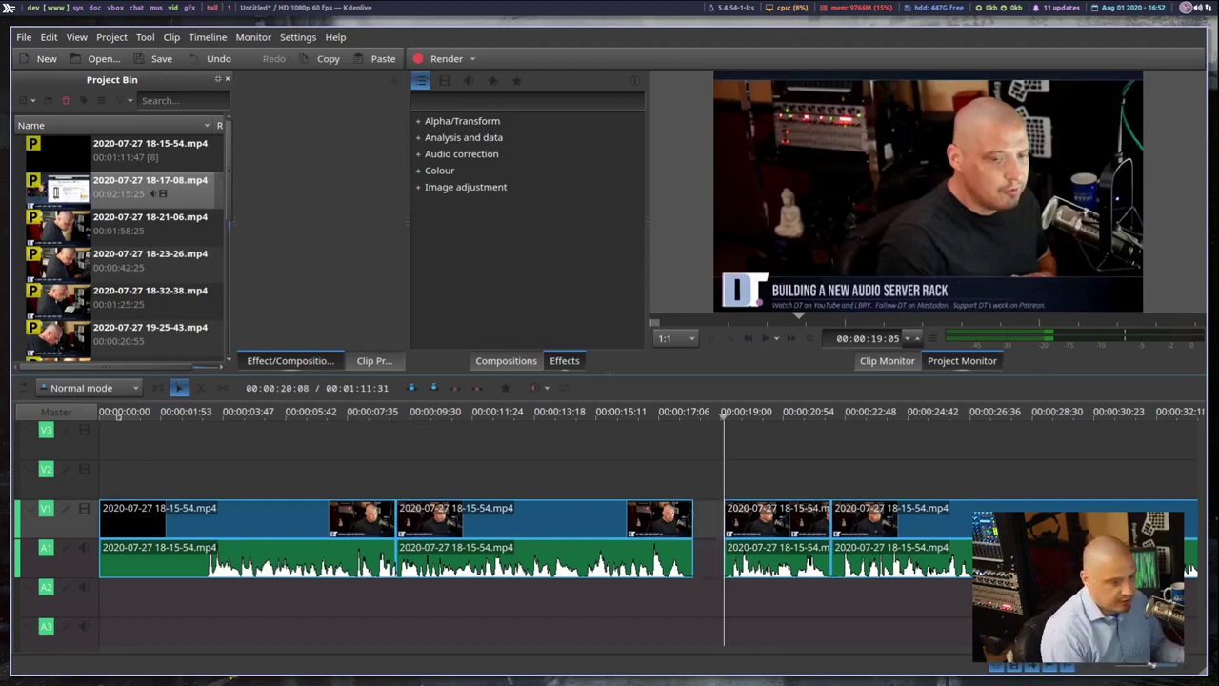
- Try removing the empty space left by the deleted piece, and undo that removal
right_click(717, 531)
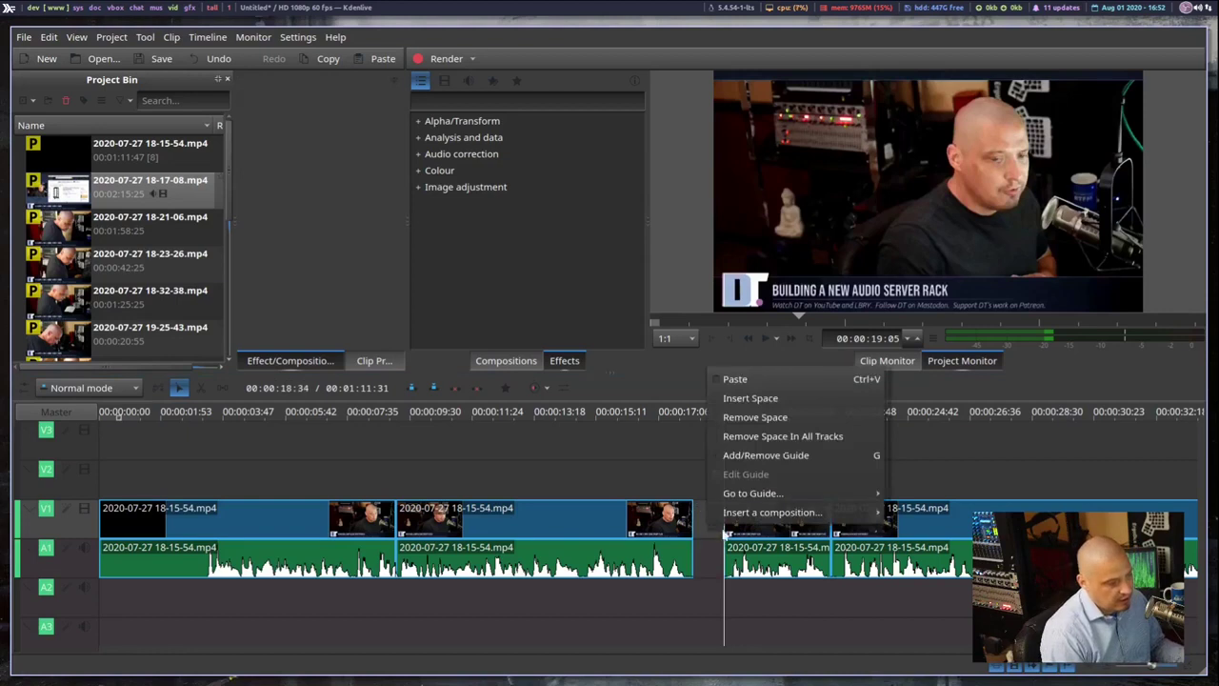
left_click(810, 421)
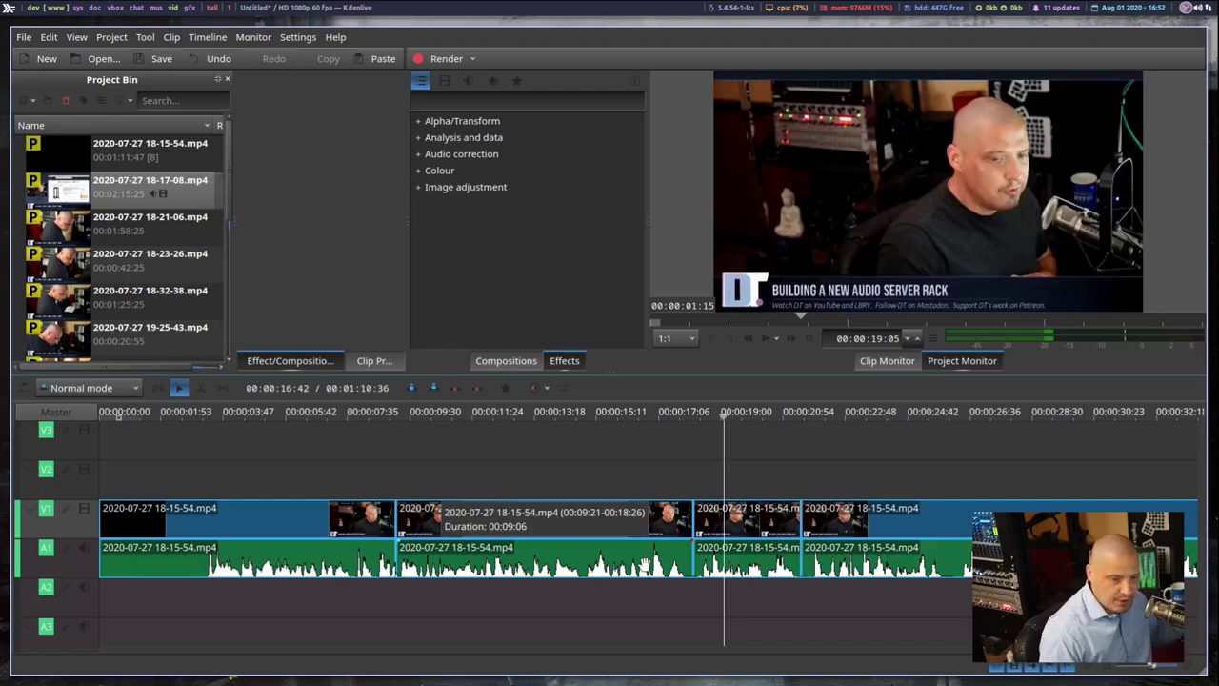
key("ctrl+z")
right_click(710, 526)
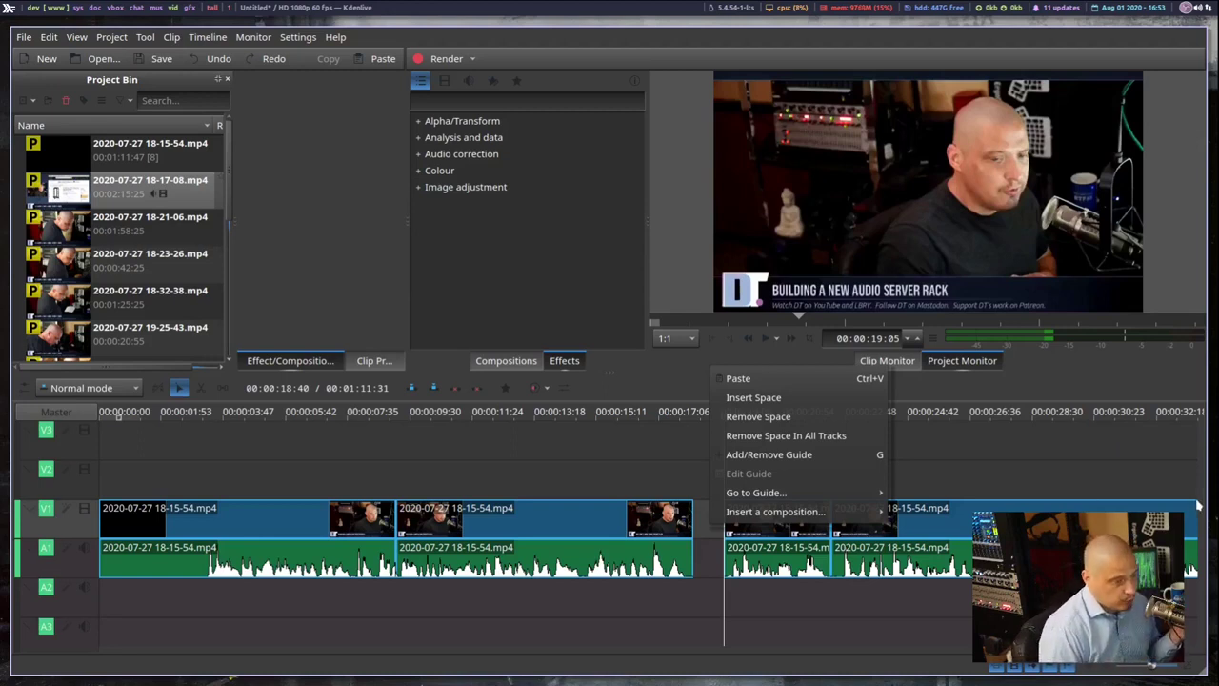
left_click(895, 469)
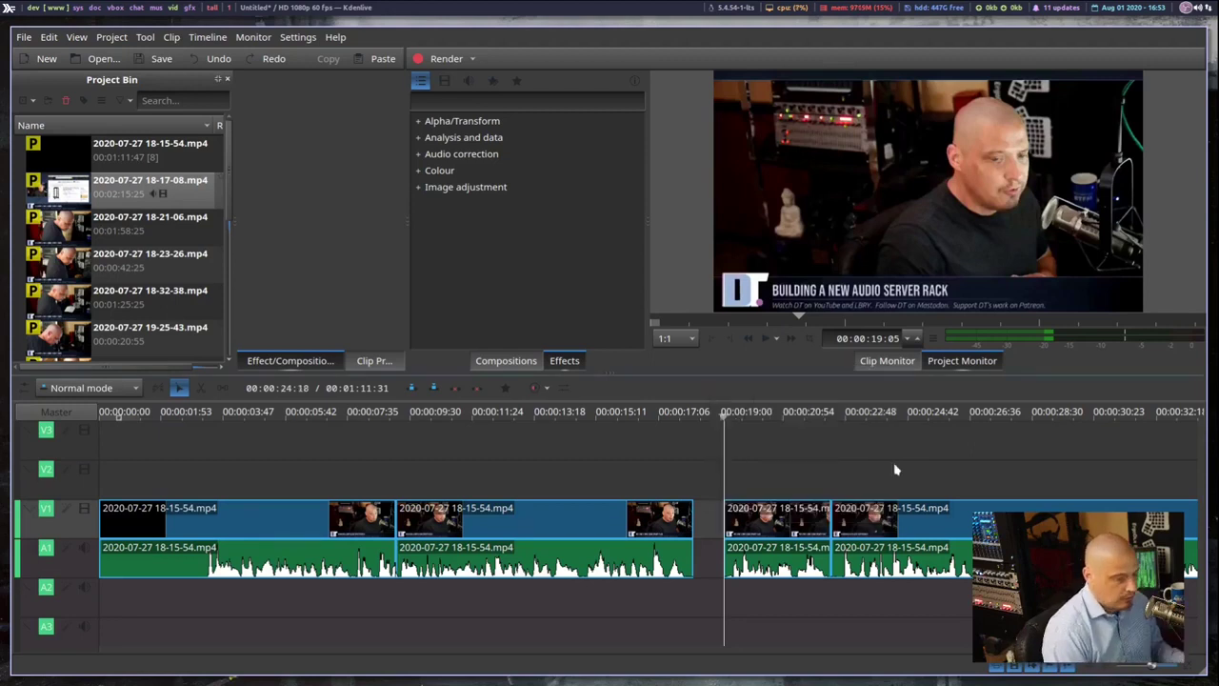
- Shift all clips after the gap about 1.5 seconds later with the Spacer tool
left_click(219, 390)
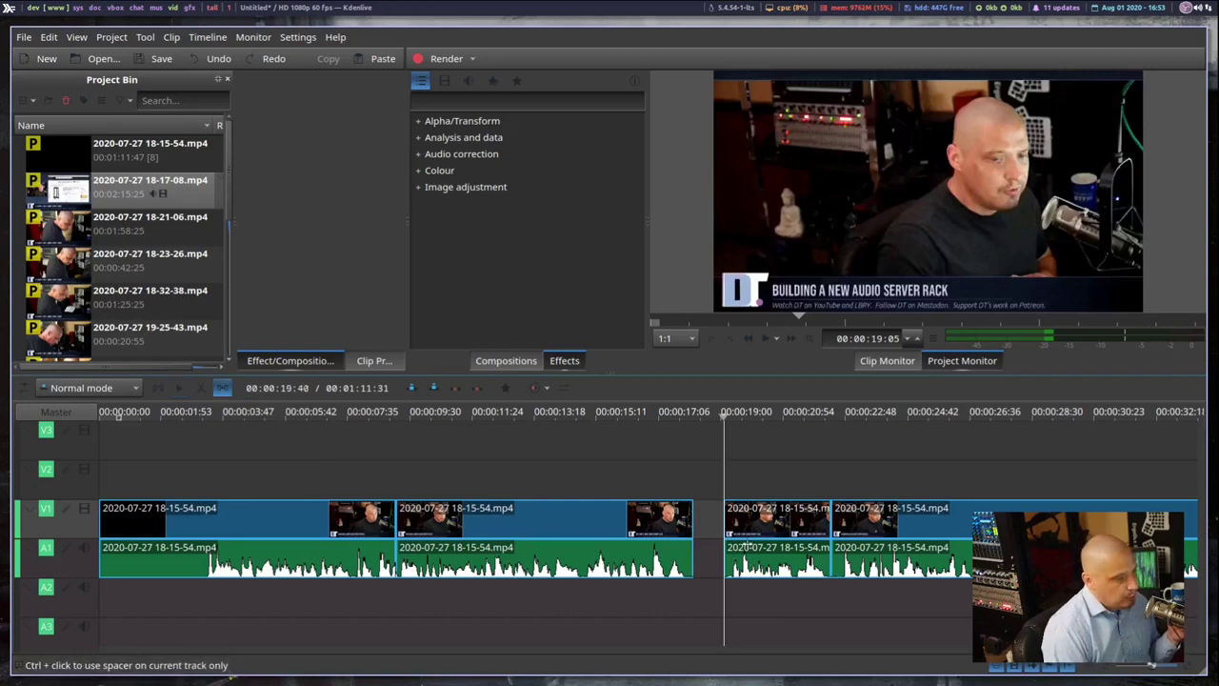
left_click(758, 522)
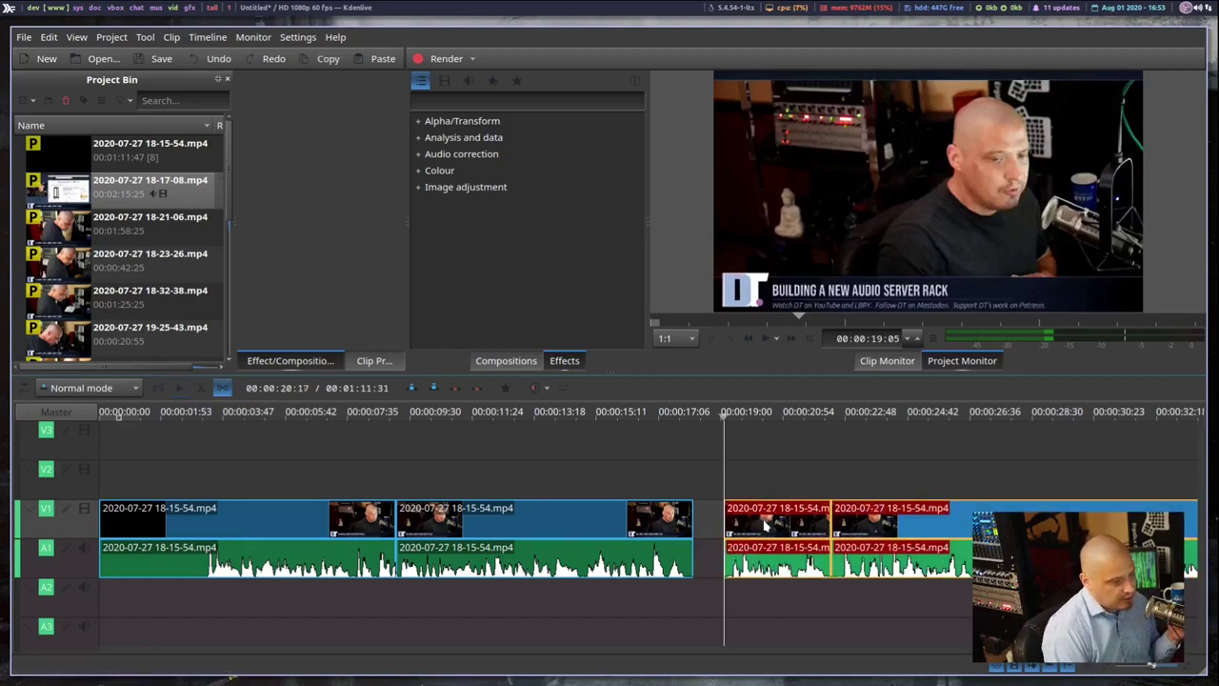
left_click_drag(765, 524, 844, 562)
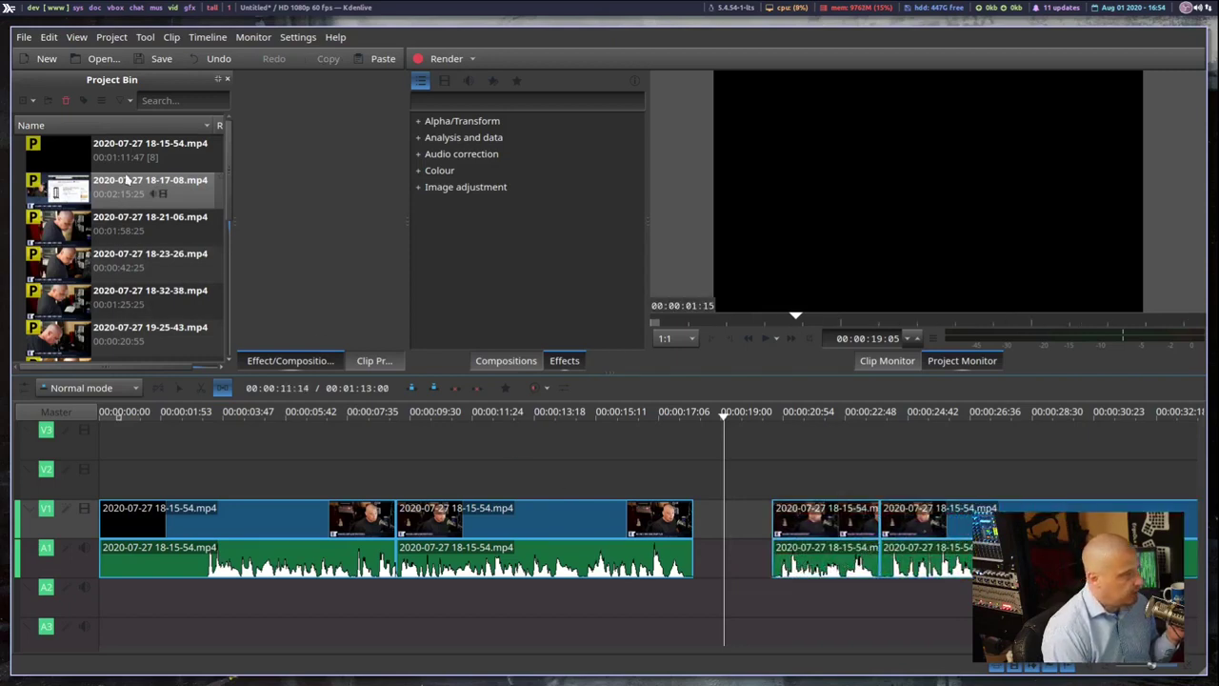
- Place the 18-17-08 clip on V2 and A2 at about 24 seconds, and rack.png on V3 at about 27 seconds
left_click_drag(122, 196, 891, 490)
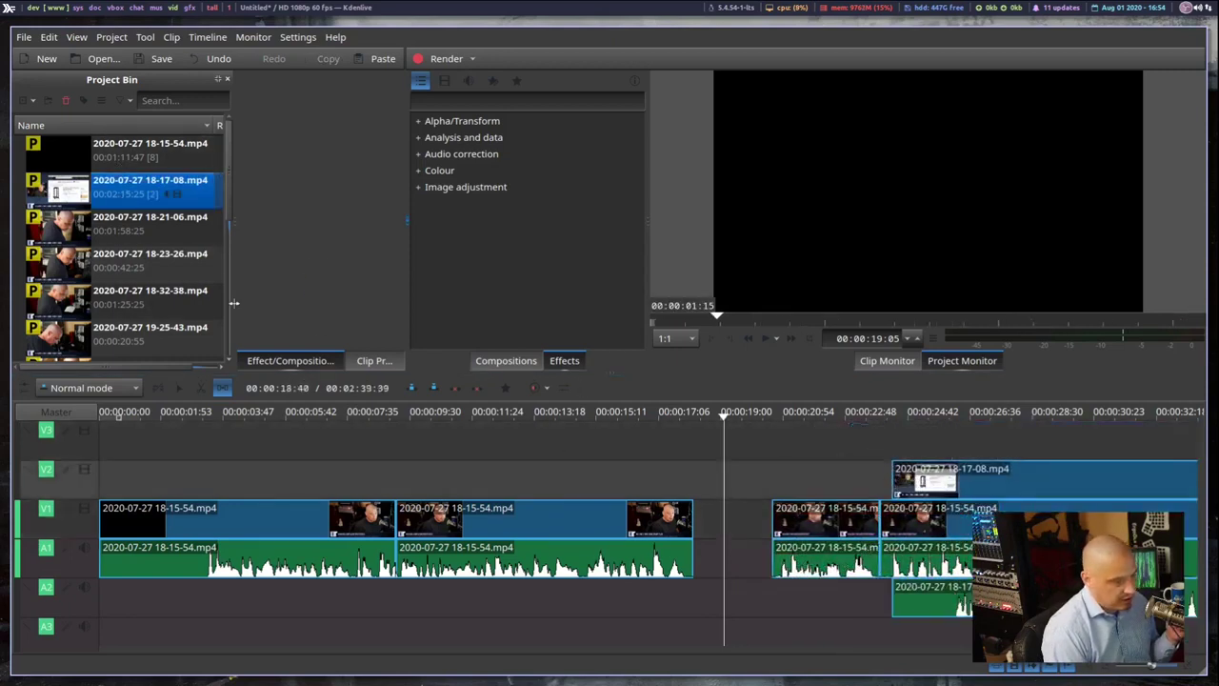
scroll(171, 266, "down", 10)
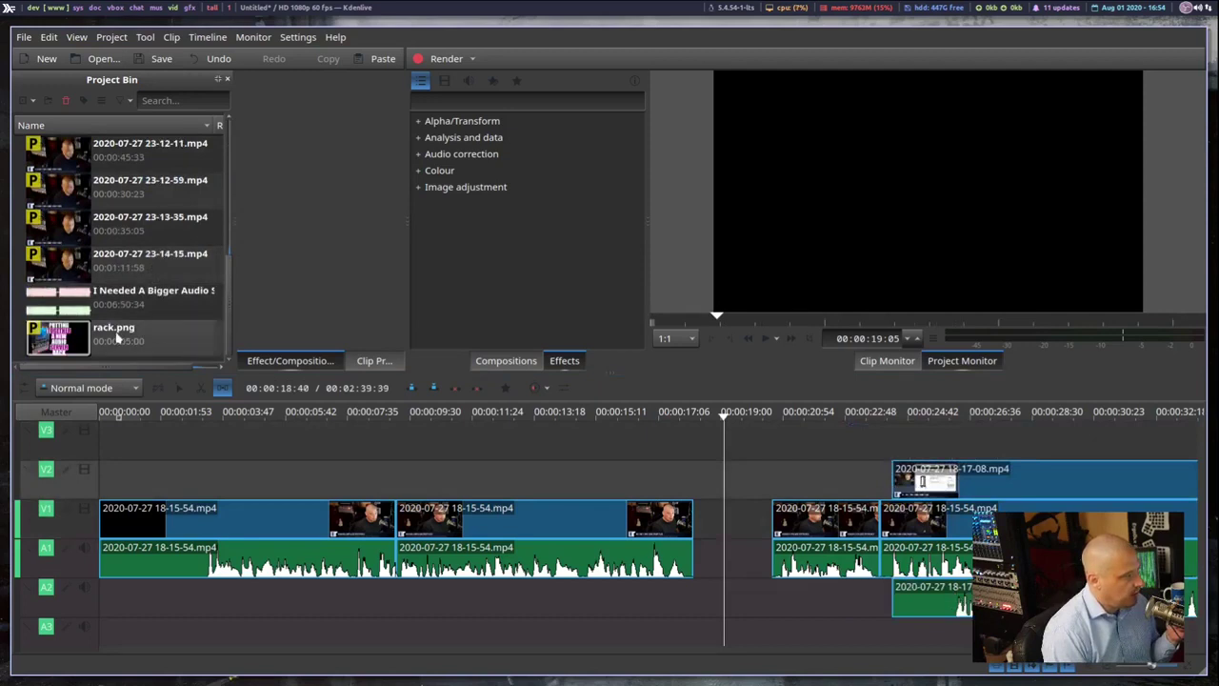
left_click_drag(122, 329, 1014, 443)
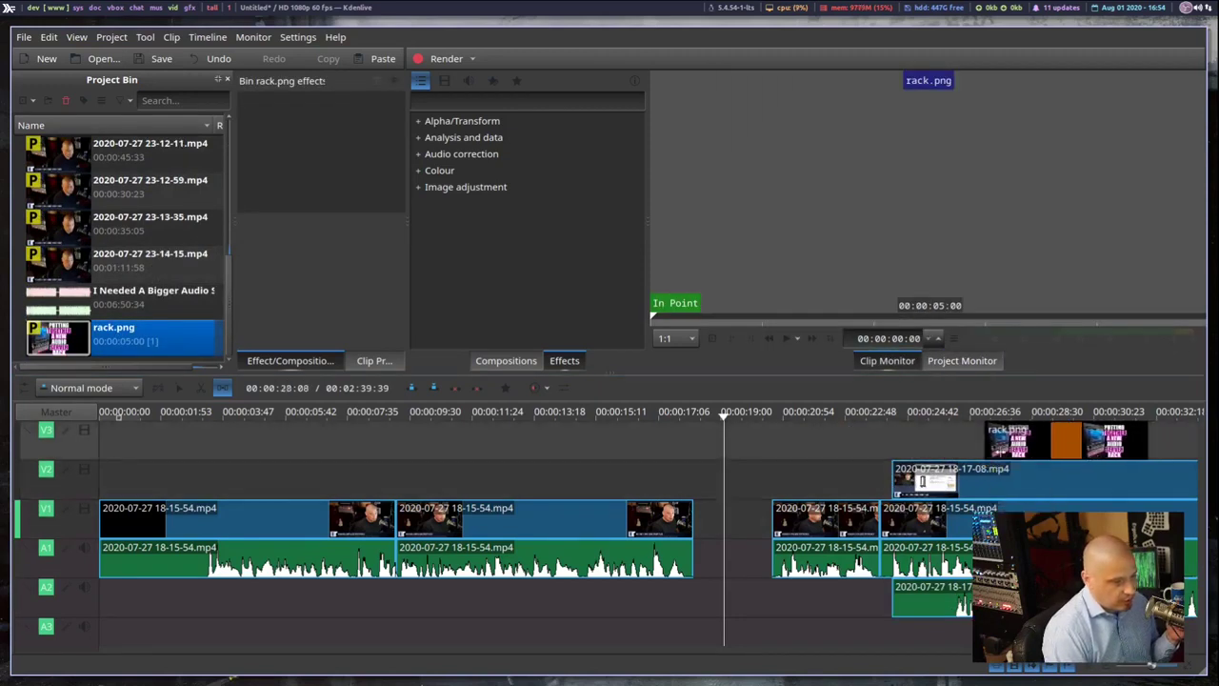
- Move everything after the gap on all tracks together about 0.8 seconds later with the Spacer tool
left_click(834, 531)
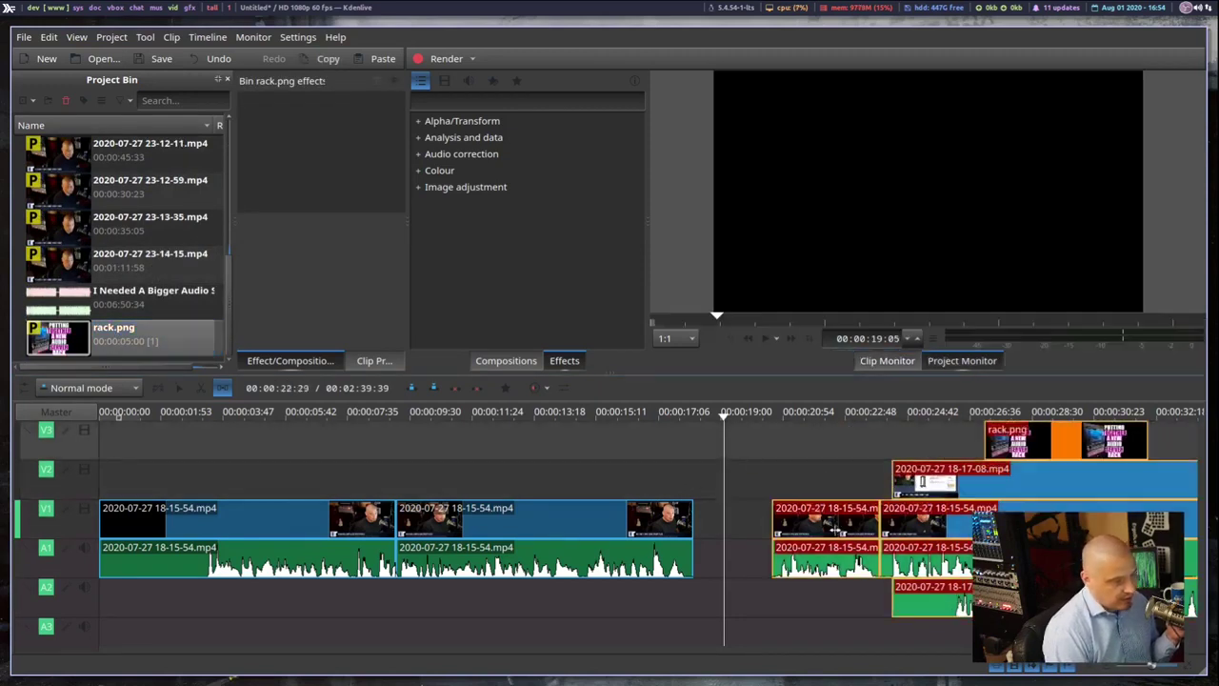
left_click_drag(834, 530, 860, 552)
left_click(445, 469)
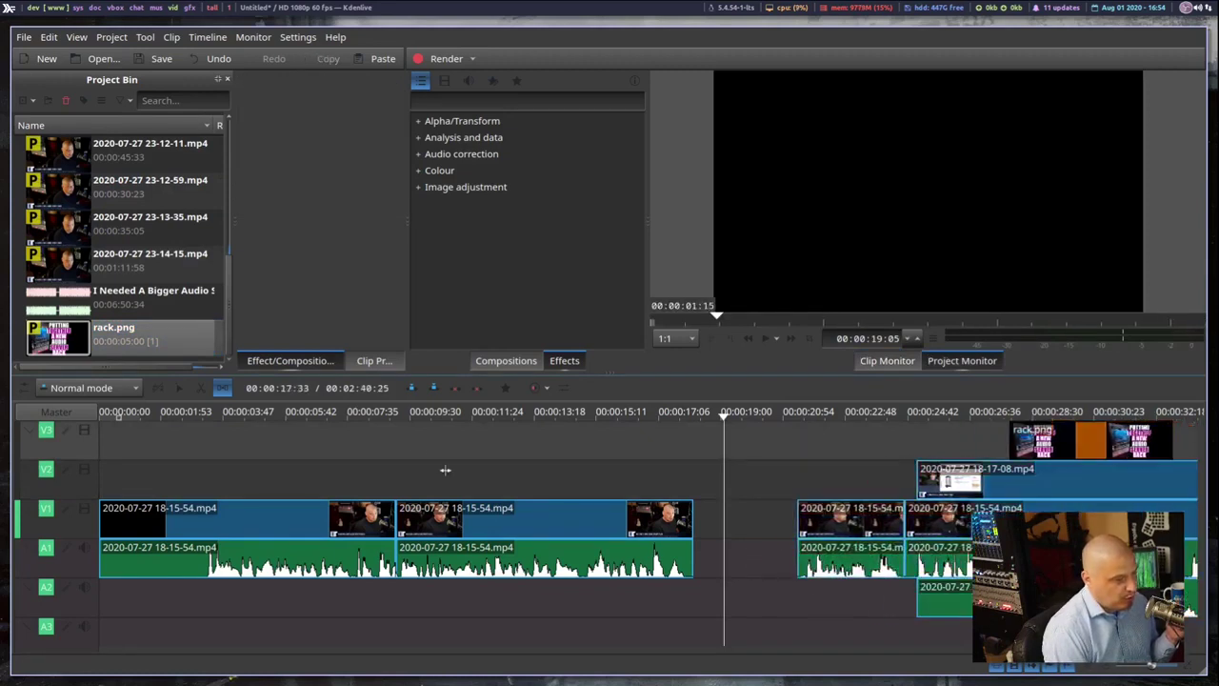
- Close the gap at 00:00:18:10 by shifting the following clips on all tracks back against the second segment with the Spacer tool
left_click(179, 388)
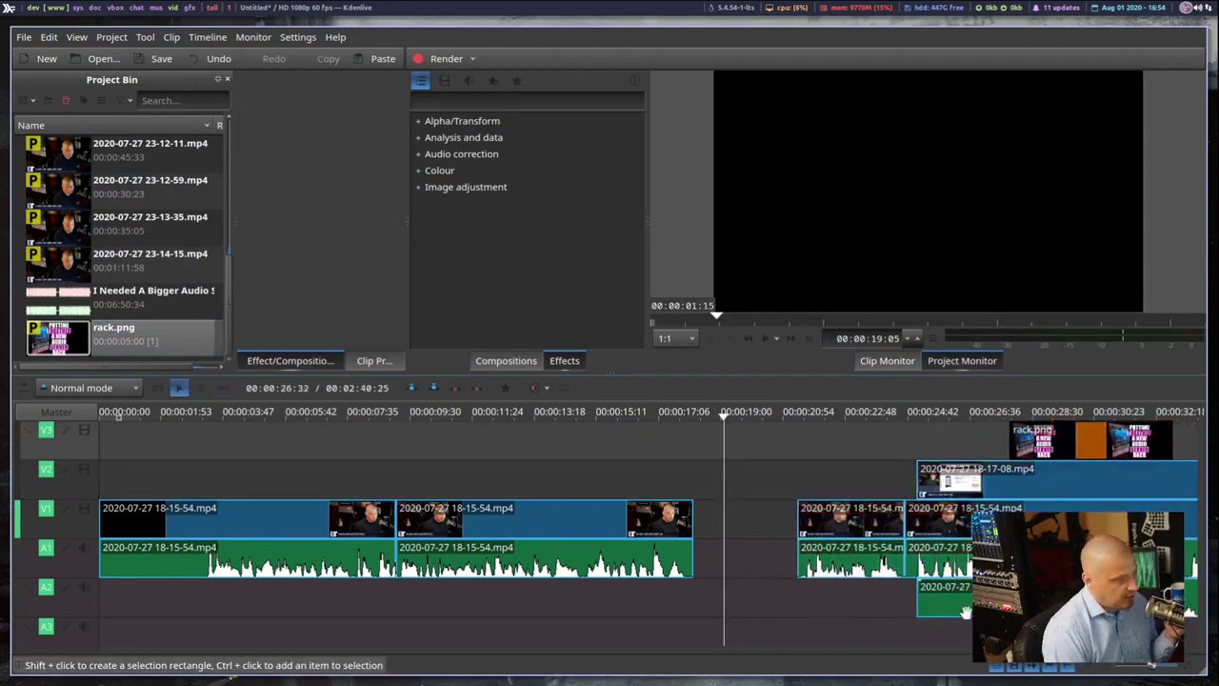
left_click_drag(881, 525, 904, 548)
key("m")
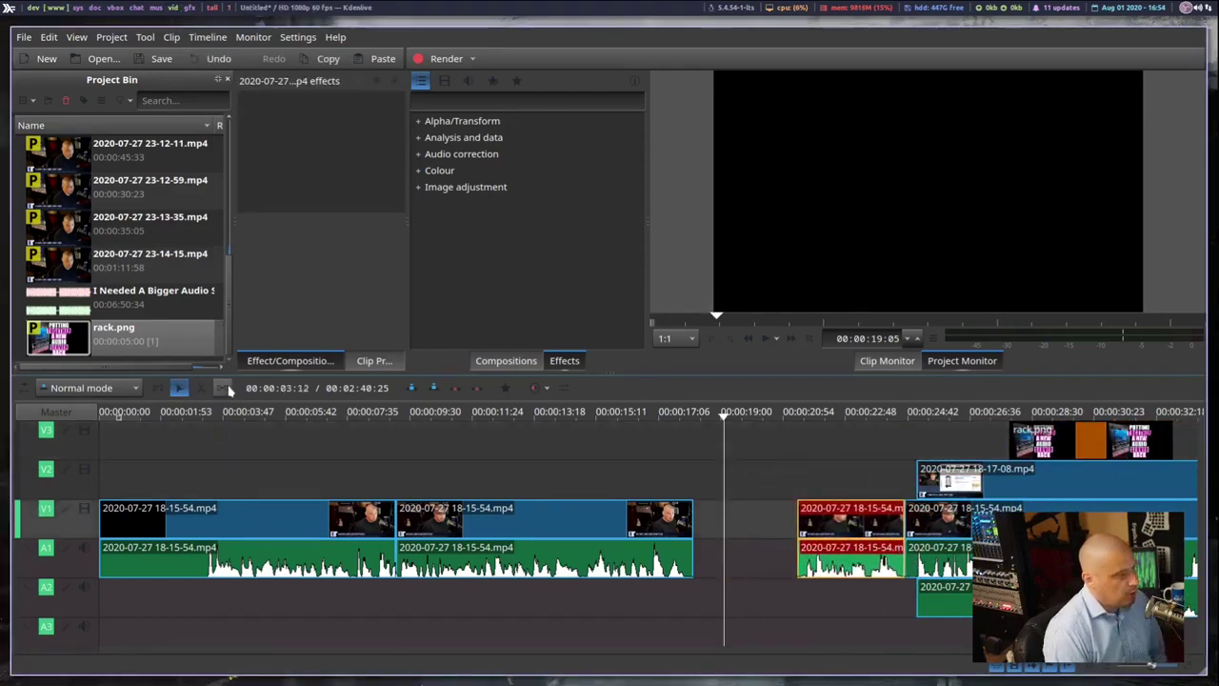
left_click_drag(865, 594, 760, 594)
key("s")
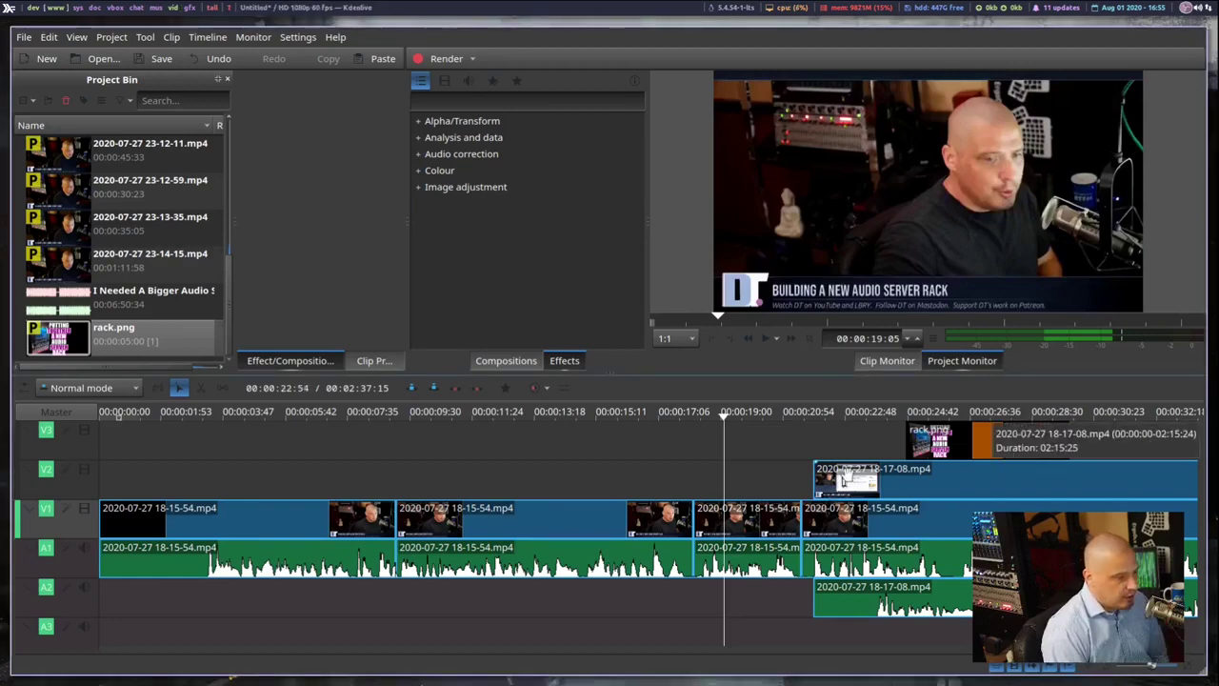
- Move the 18-17-08 clip to about 28 seconds and rack.png down to V2 at about 22.5 seconds, just before it
left_click_drag(843, 479, 1040, 481)
left_click_drag(964, 433, 909, 471)
left_click_drag(889, 481, 893, 482)
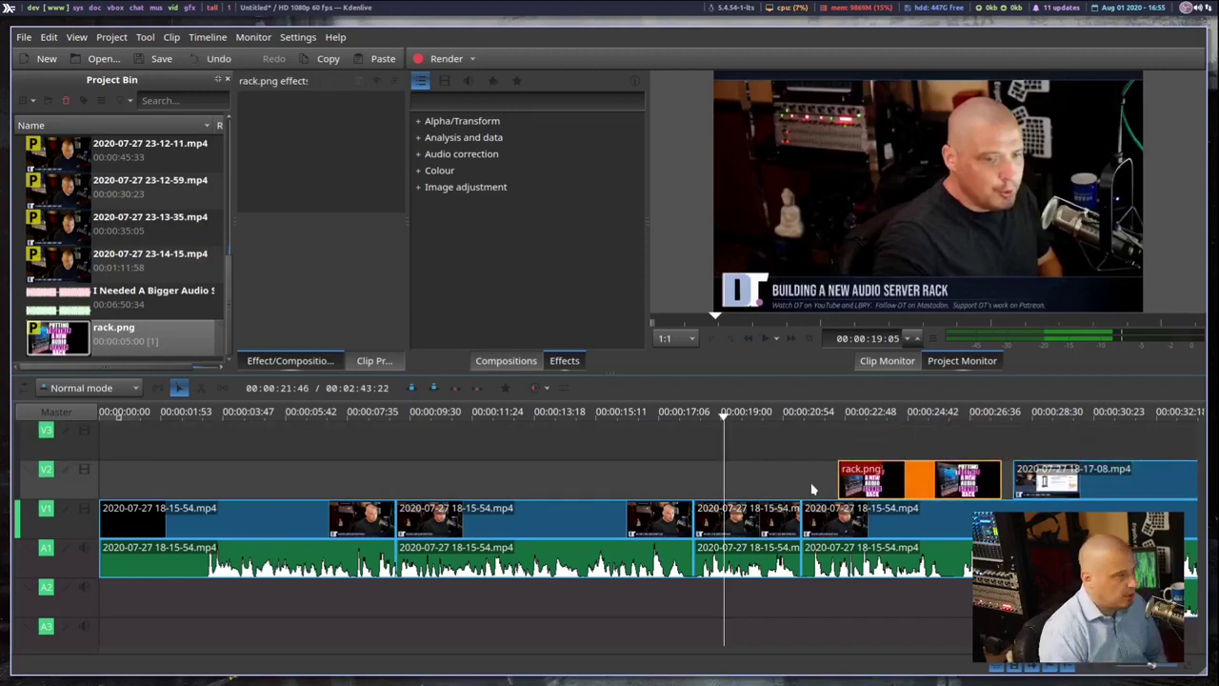
- Play the edited sequence from 00:00:17:12
left_click(663, 481)
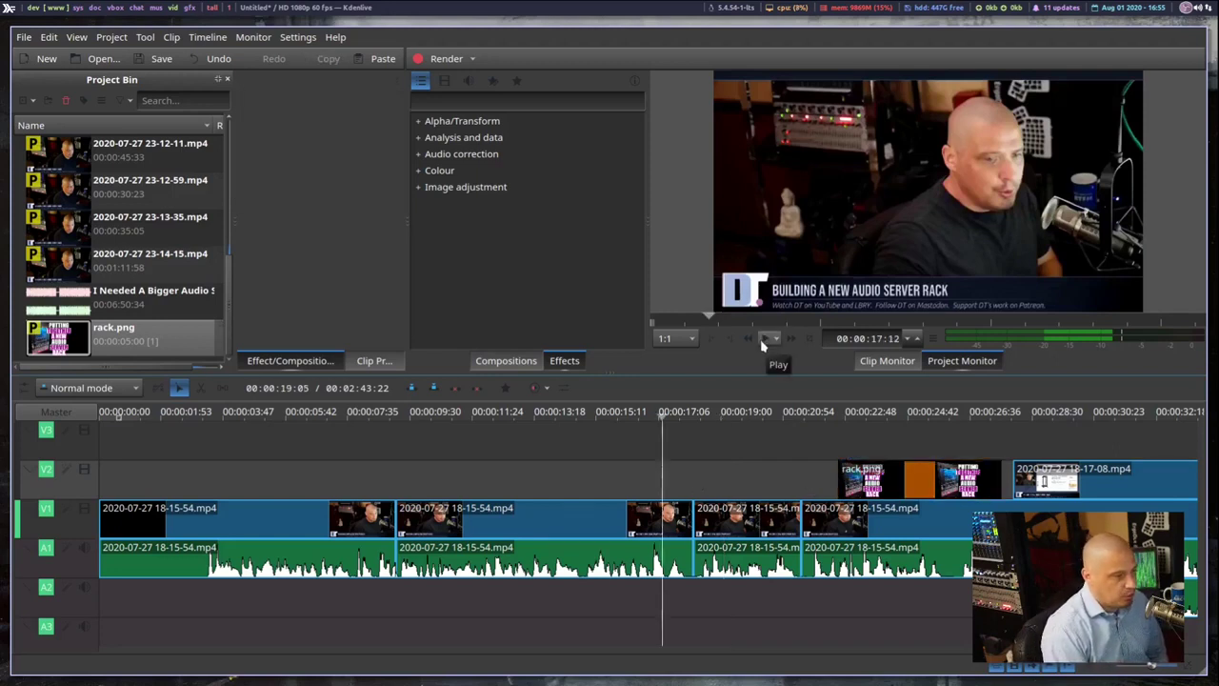
left_click(763, 341)
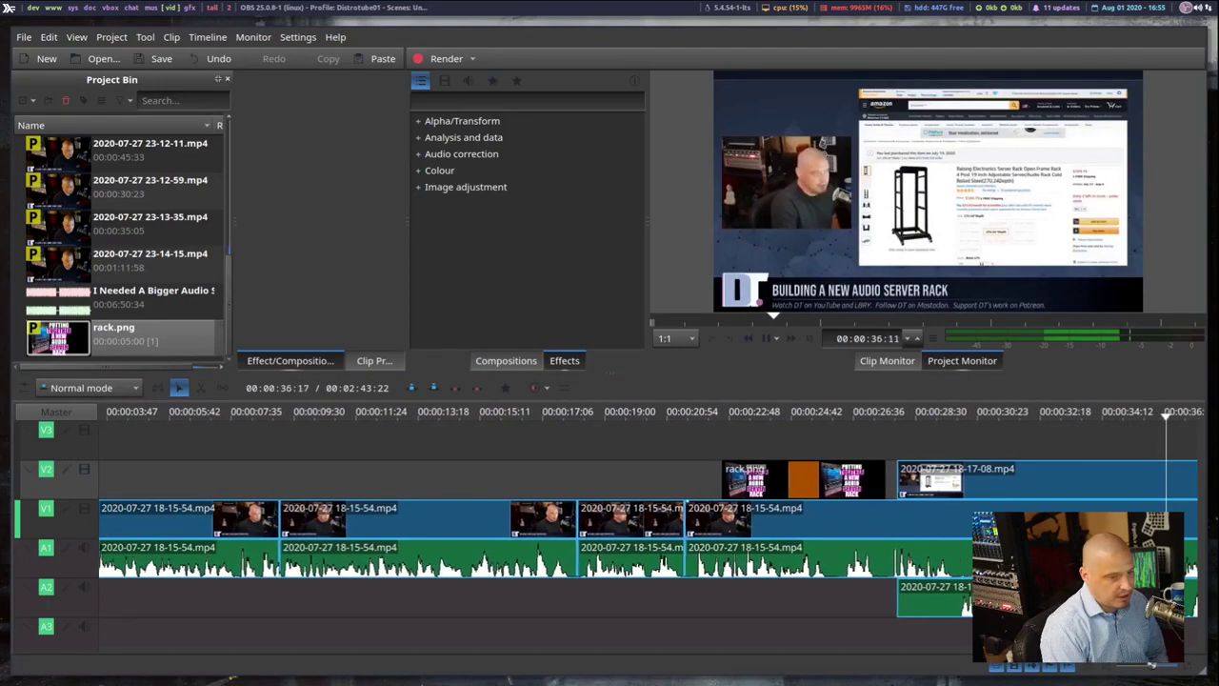
- Stop playback and mark a timeline zone running from 00:00:20:17 to 00:00:31:22
left_click(835, 430)
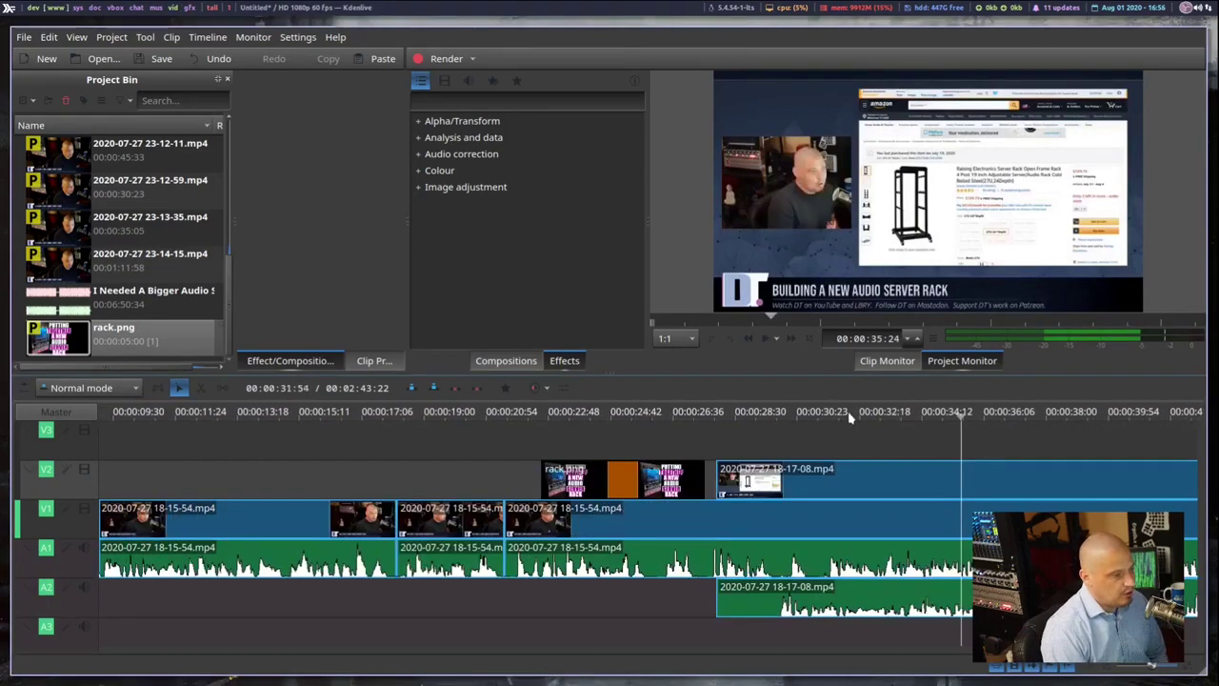
left_click_drag(851, 419, 487, 446)
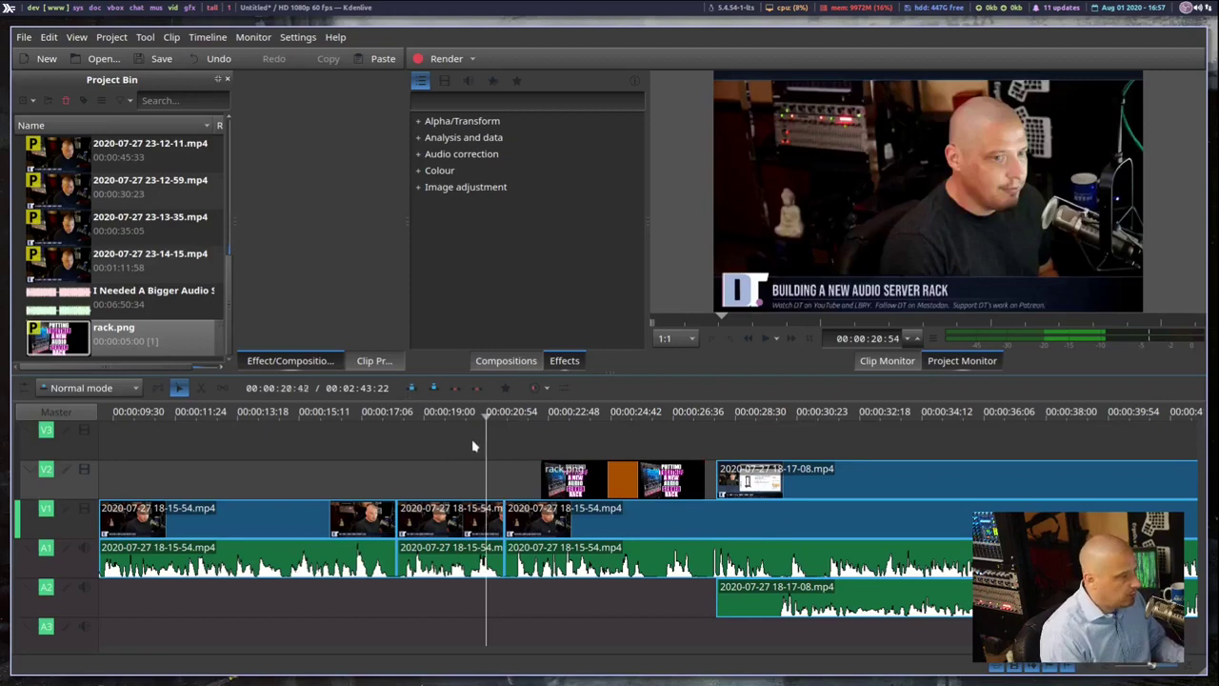
mouse_move(481, 454)
left_mouse_down()
mouse_move(455, 453)
mouse_move(467, 454)
left_mouse_up()
key("i")
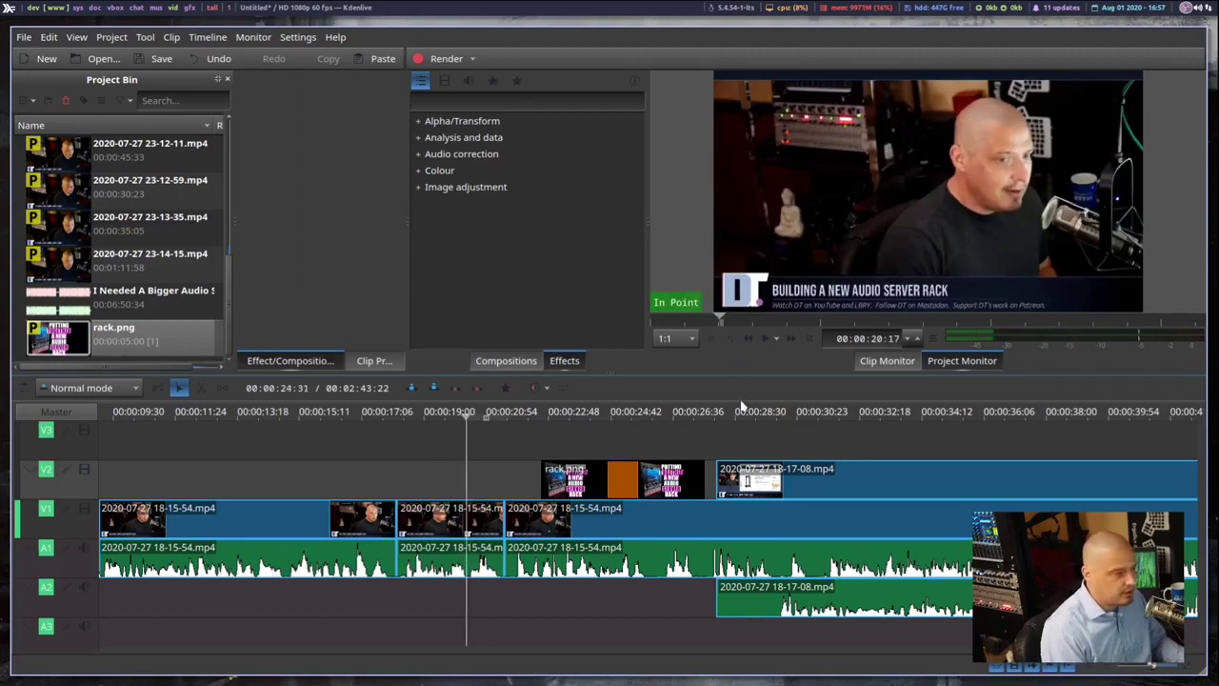
left_click(829, 415)
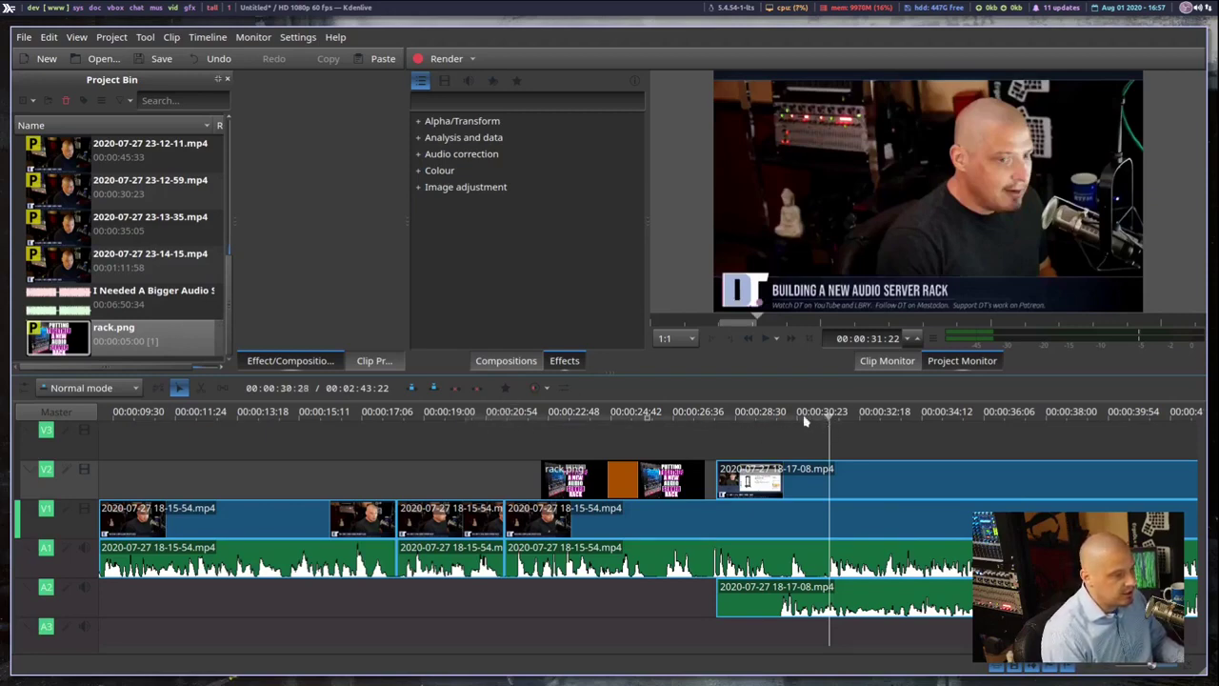
- Render only the selected zone as WebM to untitled.webm, overwriting the existing file, and close the rendering dialog once it finishes
left_click(433, 59)
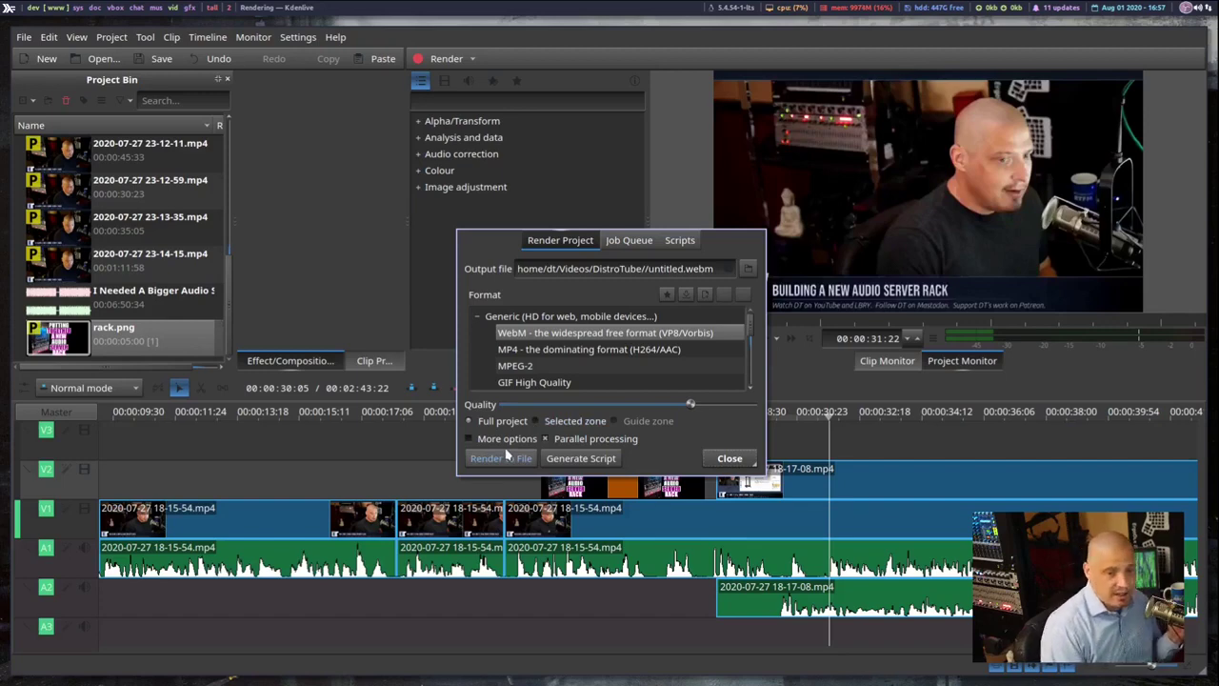
left_click(575, 426)
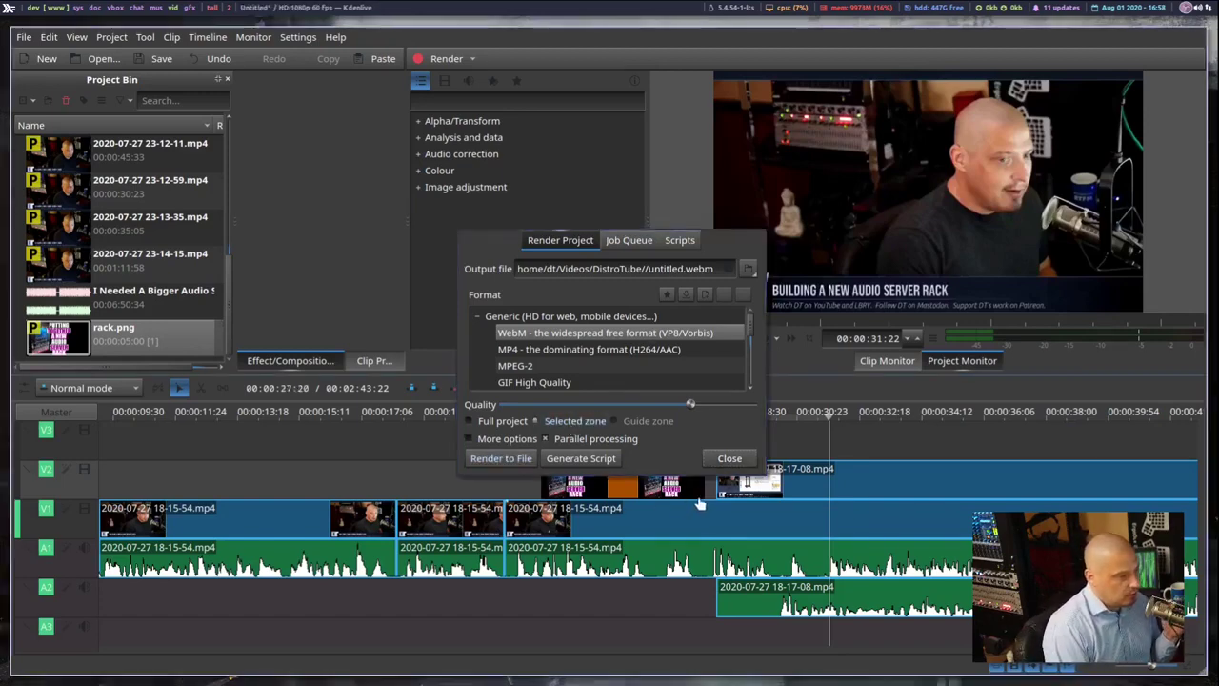
left_click(506, 460)
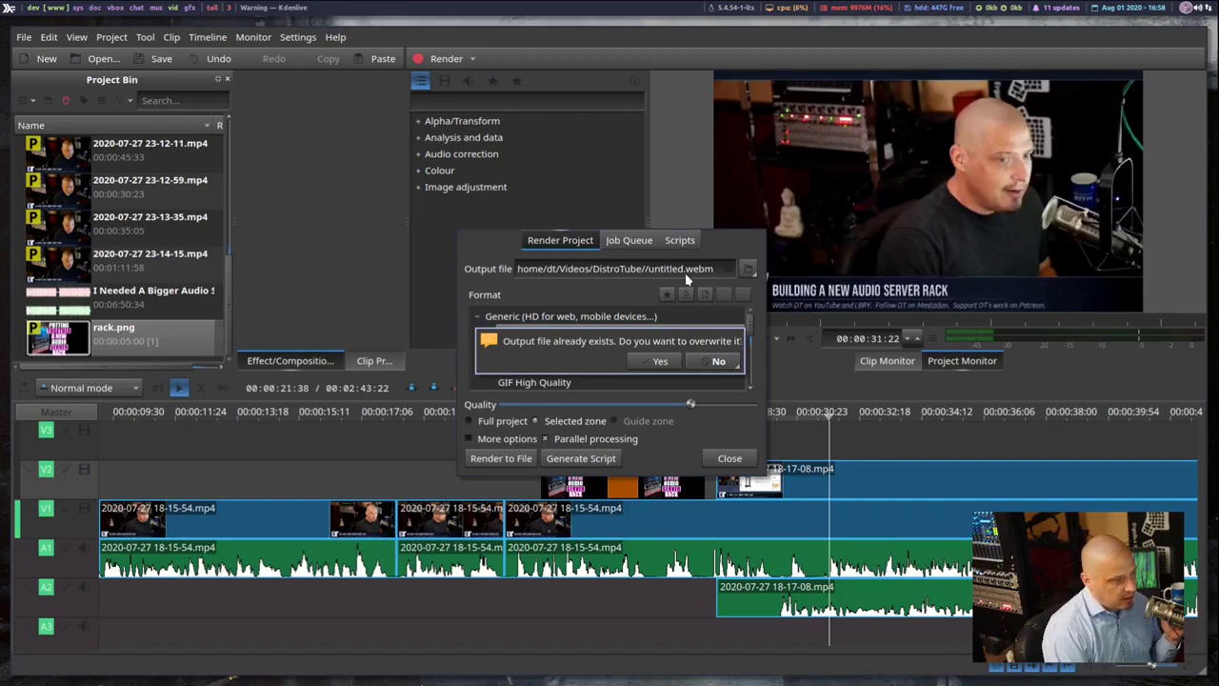
left_click(647, 362)
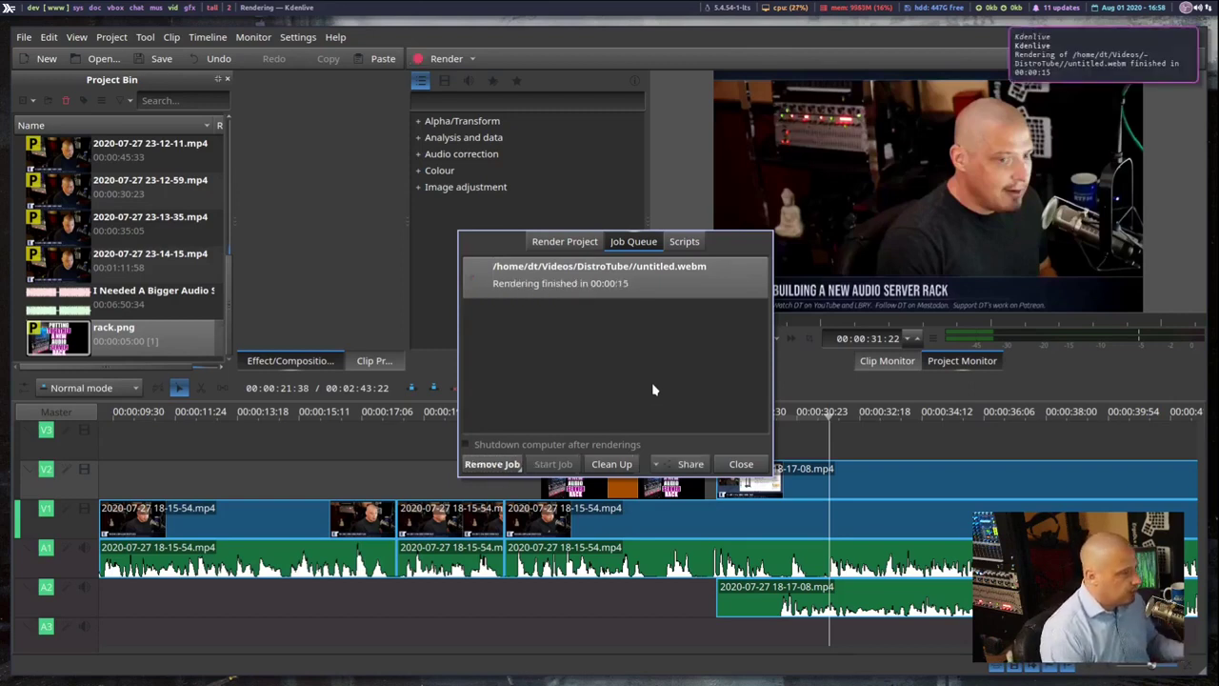
left_click(653, 389)
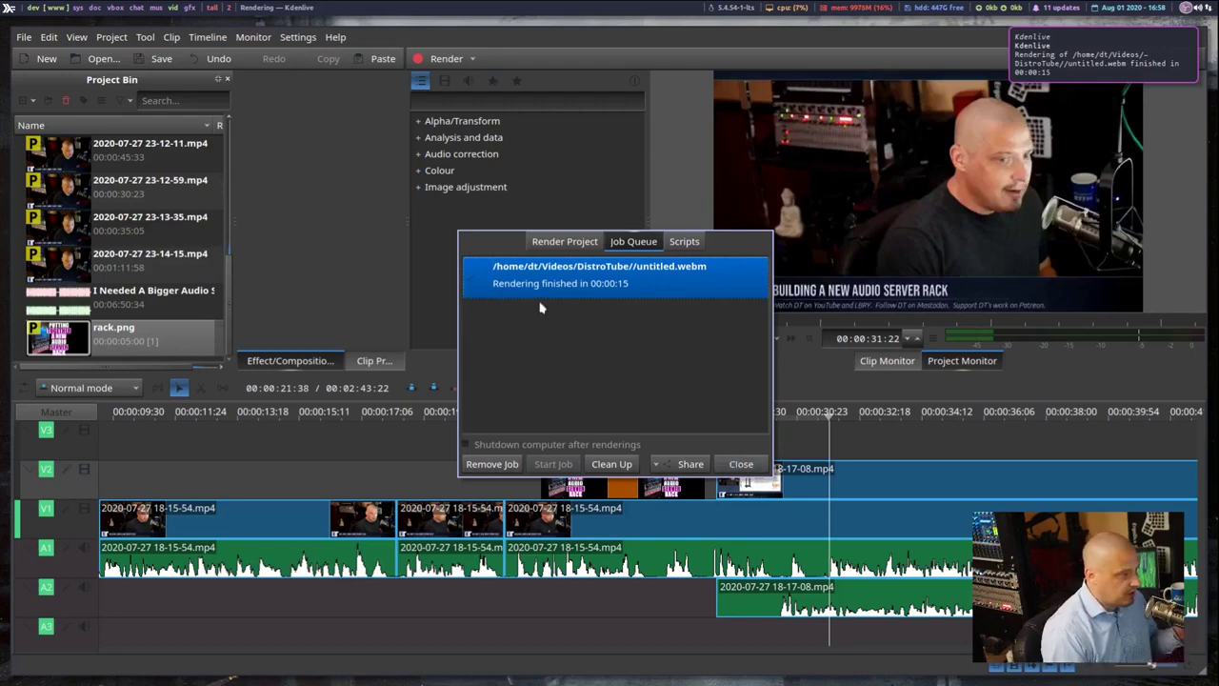
left_click(741, 464)
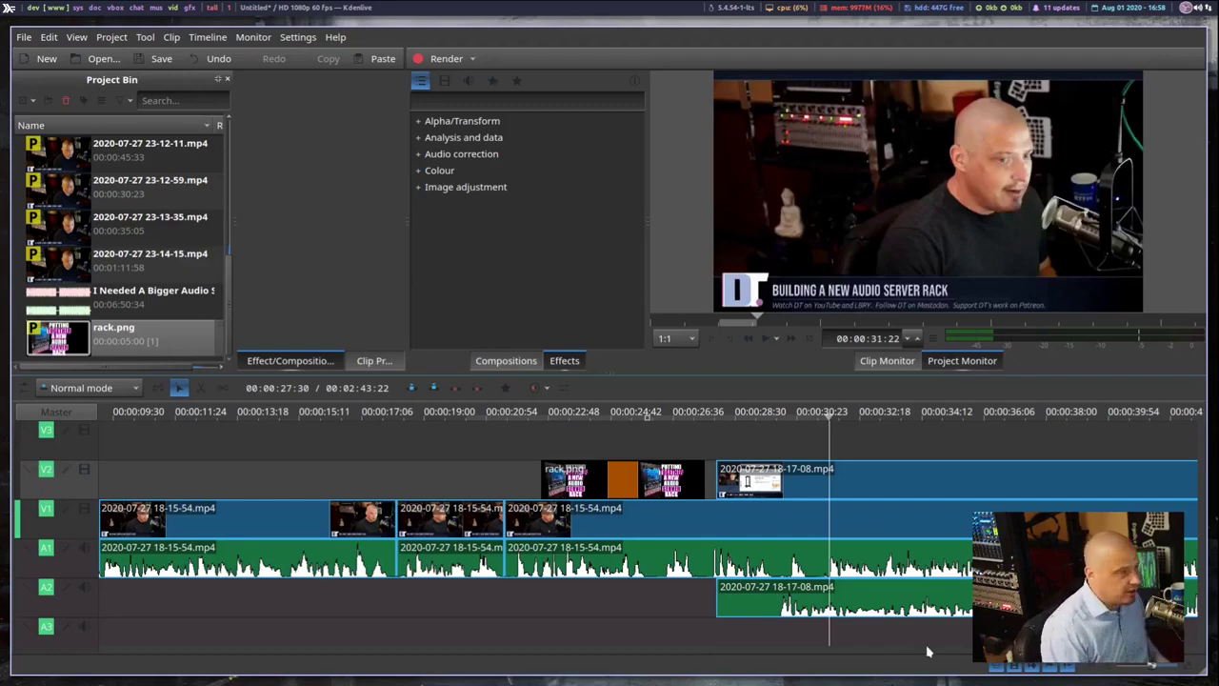
- Launch the Thunar file manager, go to Videos/DistroTube and play untitled.webm in mpv Media Player
key("super+shift+Return")
type("thunar")
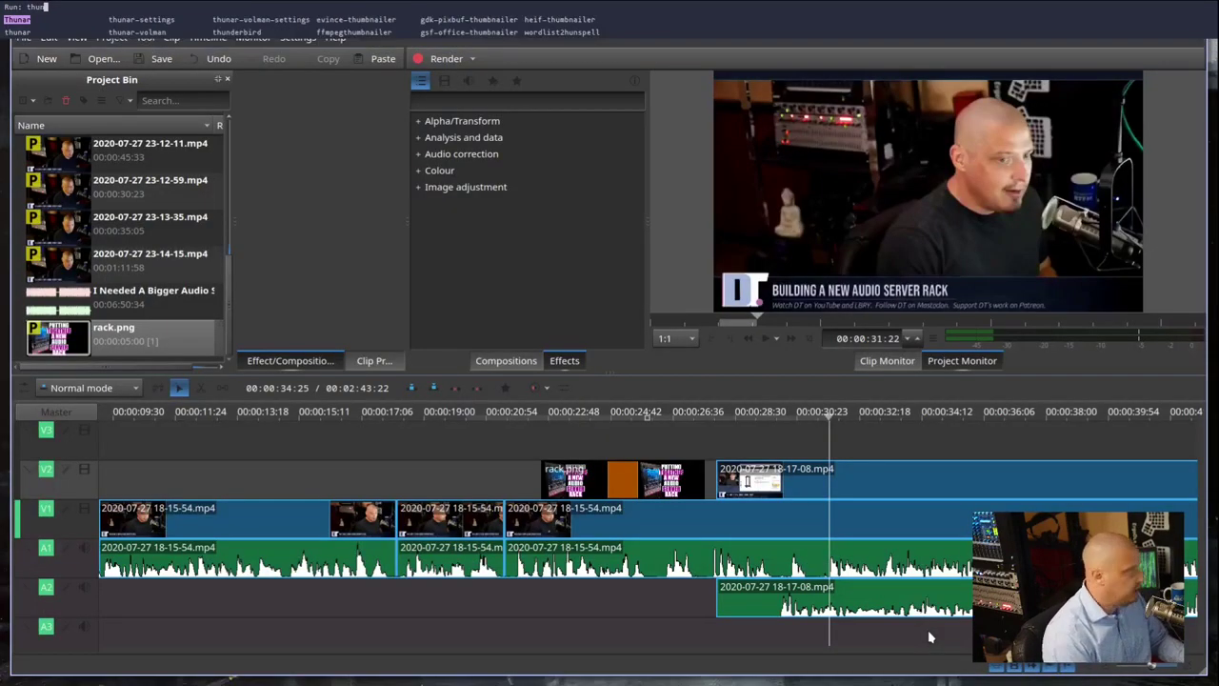
key("Return")
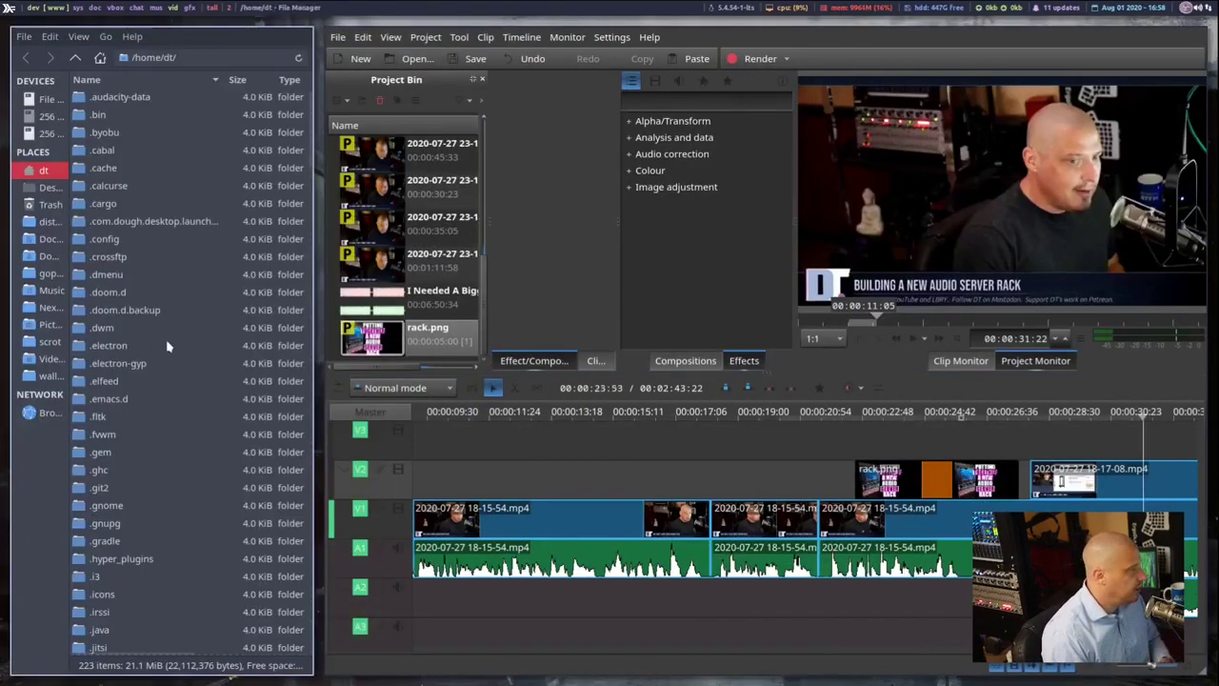
left_click(49, 359)
double_click(113, 97)
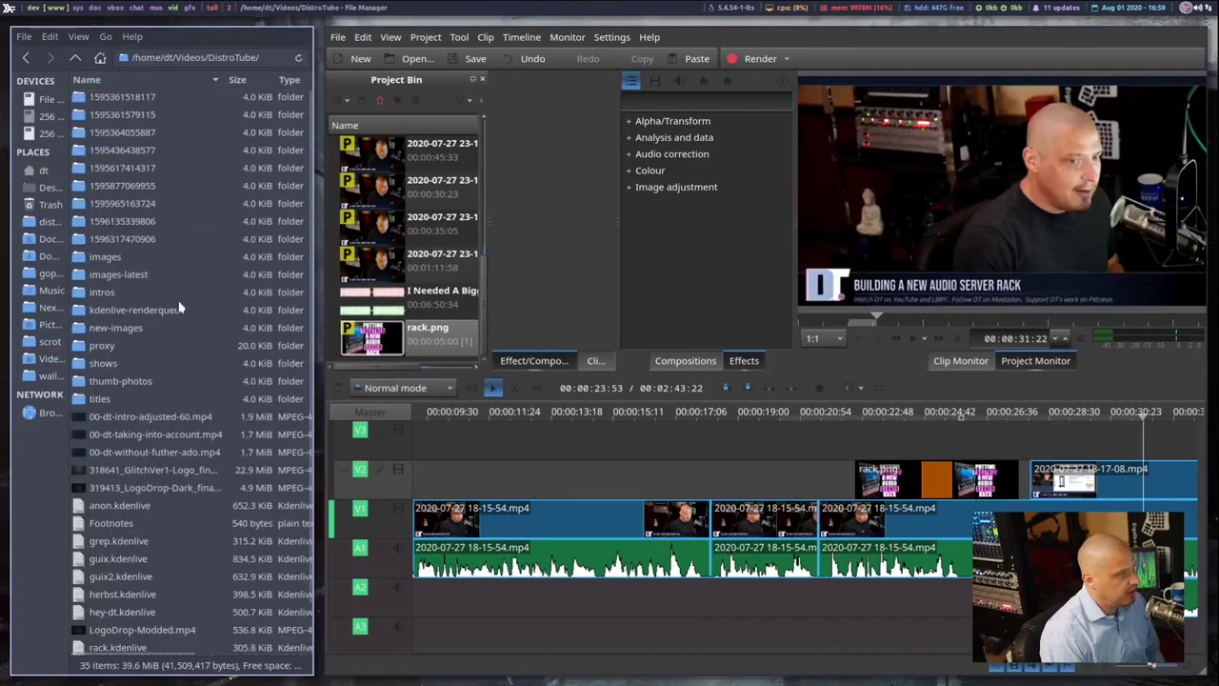
scroll(164, 368, "down", 3)
right_click(126, 647)
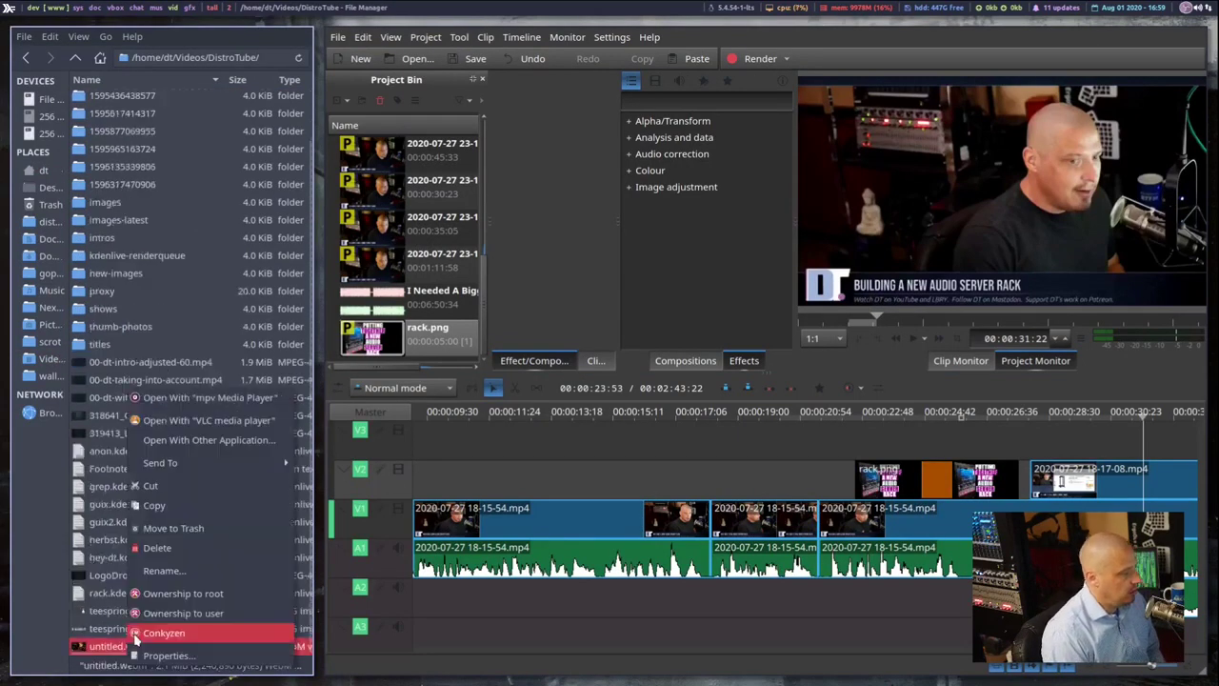
left_click(250, 398)
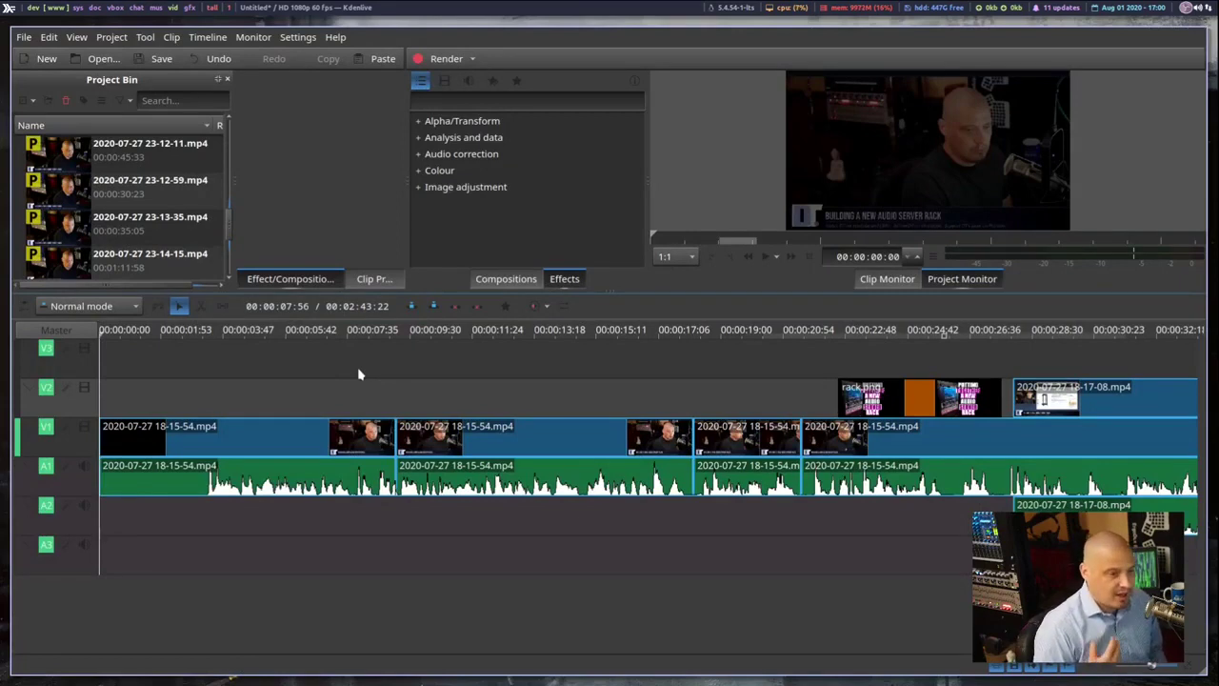
- Enlarge the monitor area above the timeline and play the sequence from its start to 00:00:01:49
key("Home")
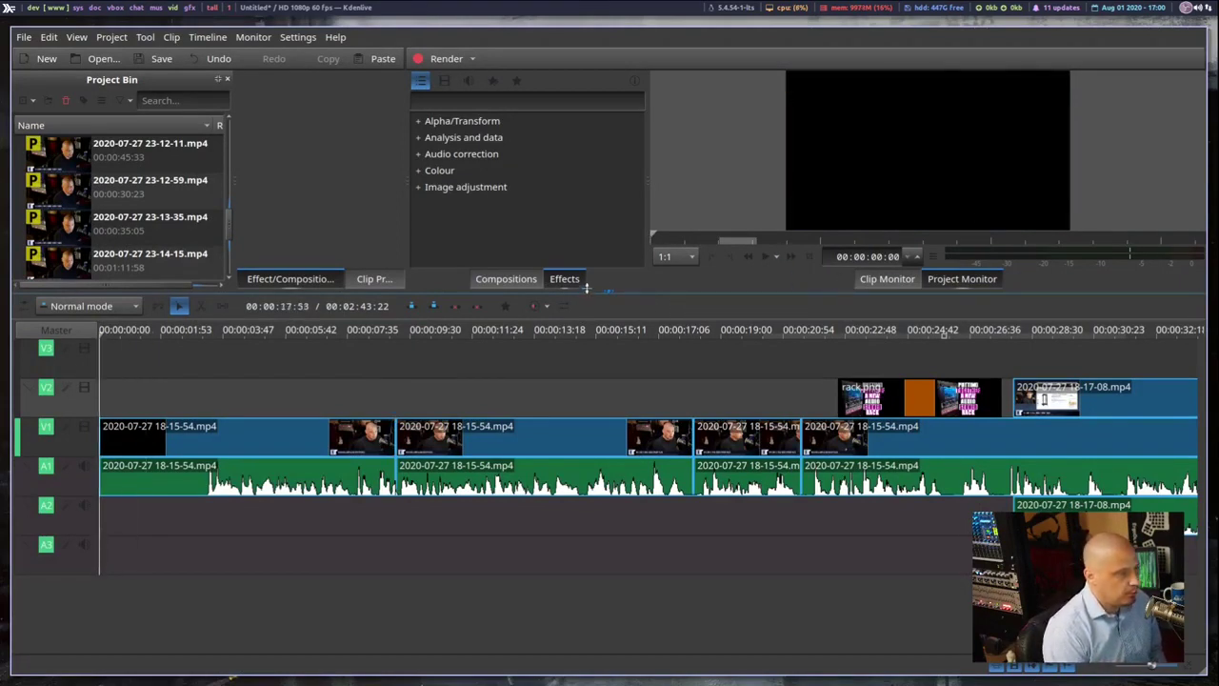
left_click_drag(611, 291, 607, 364)
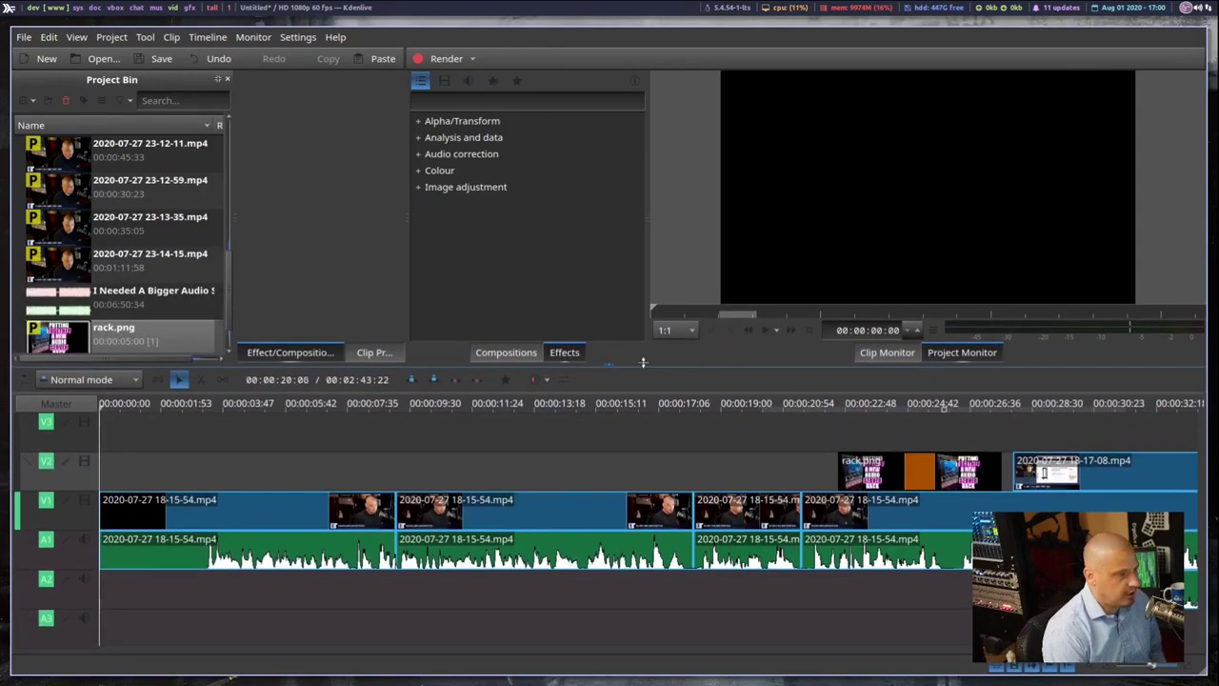
left_click(764, 330)
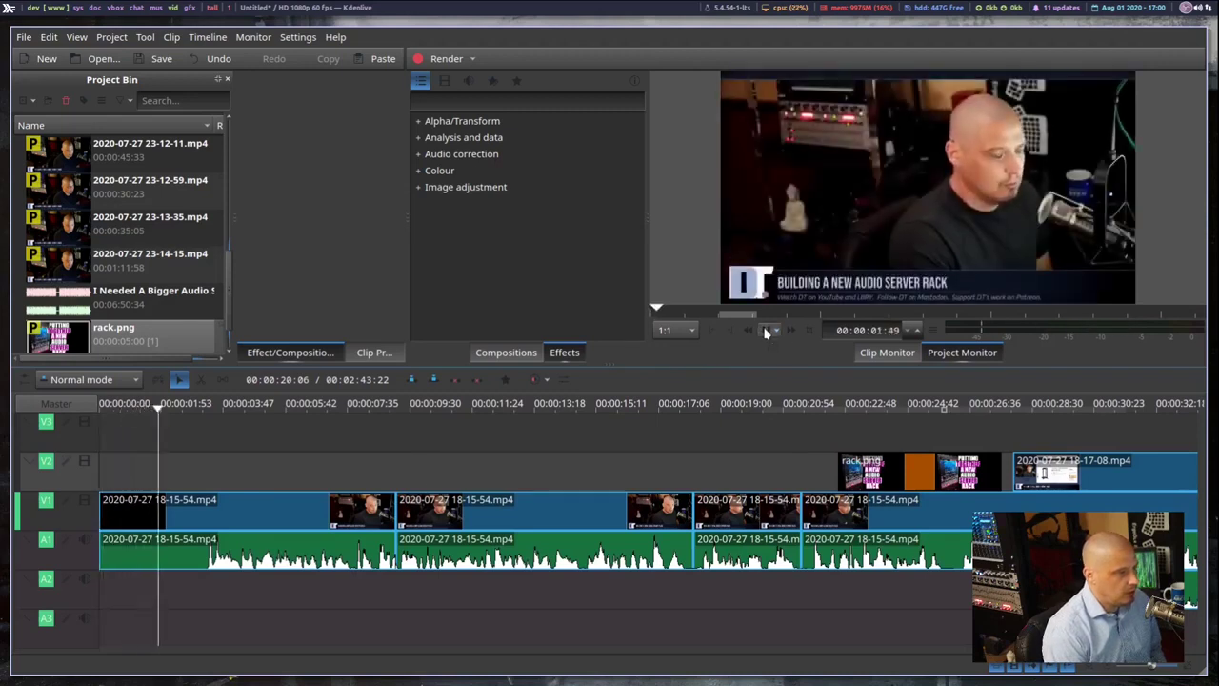
left_click(767, 332)
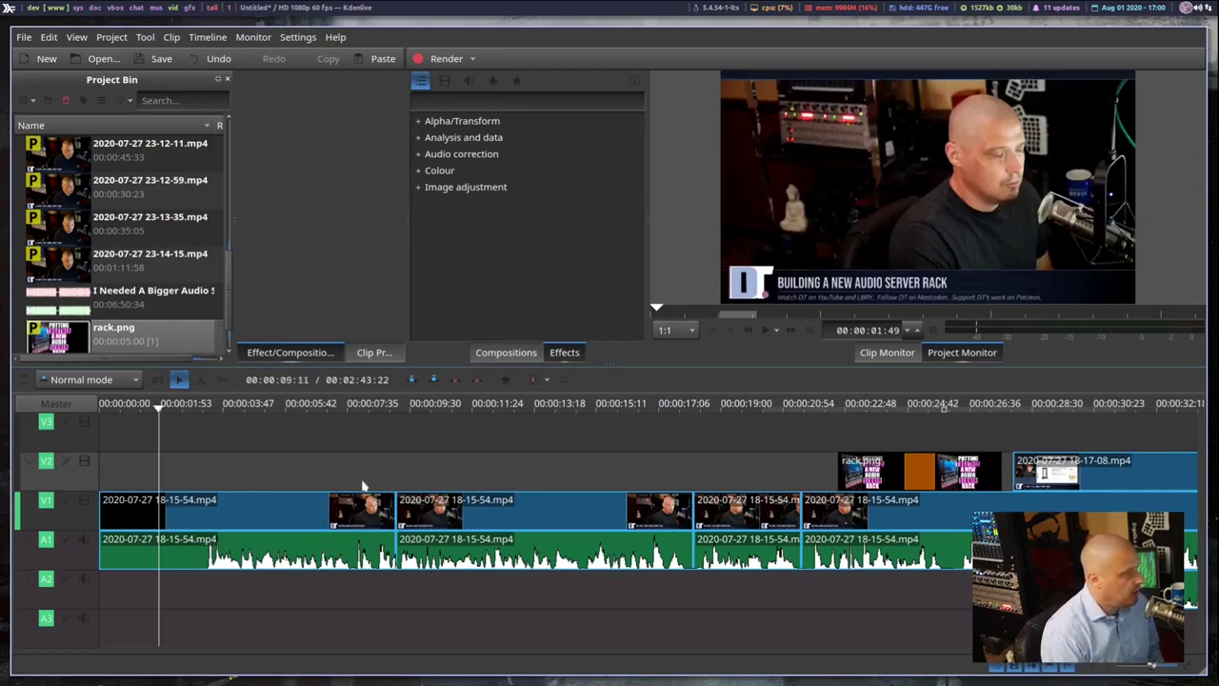
- Cut the first V1 clip with its audio at 00:00:01:49 and delete the opening piece
left_click(200, 380)
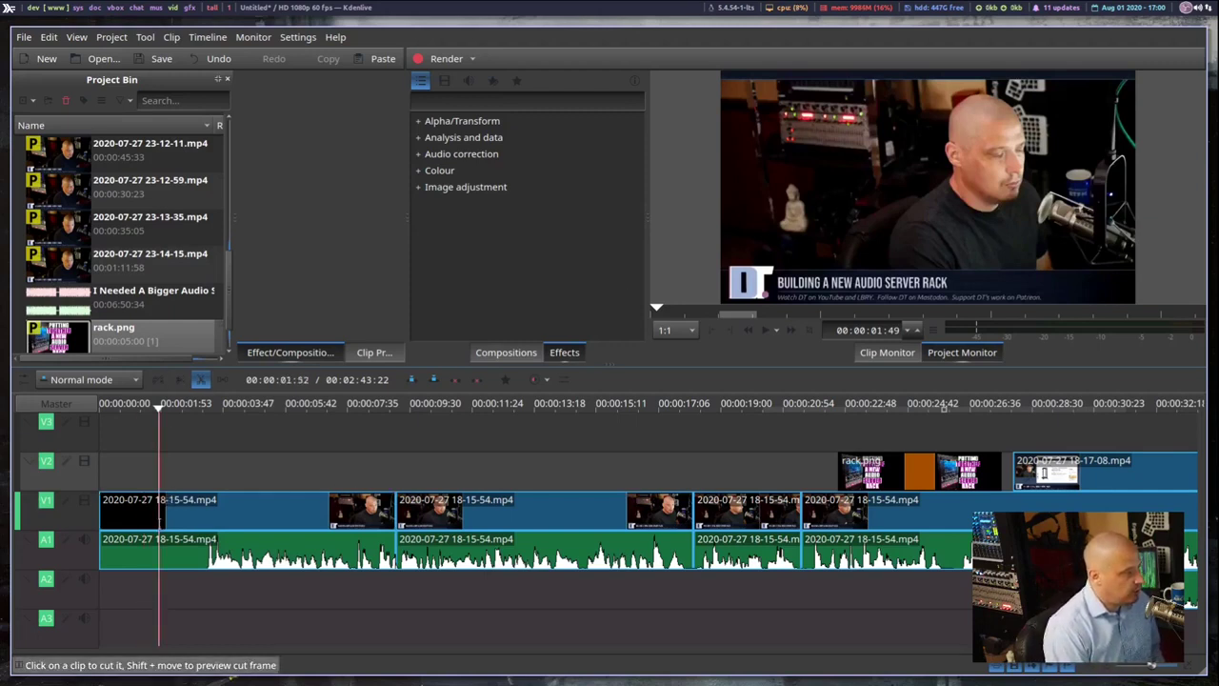
left_click(159, 523)
key("s")
left_click(152, 529)
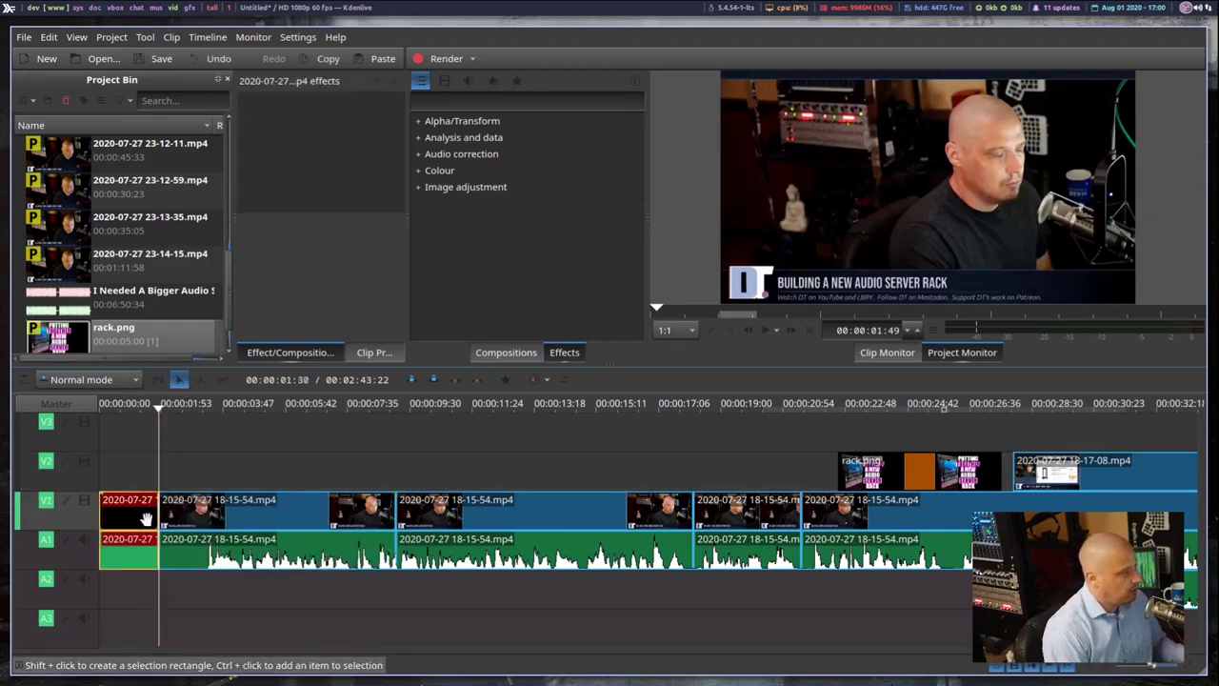
key("Delete")
- Close the gap at the timeline's start by shifting all tracks back to 00:00:00:00 with the Spacer tool
left_click(222, 380)
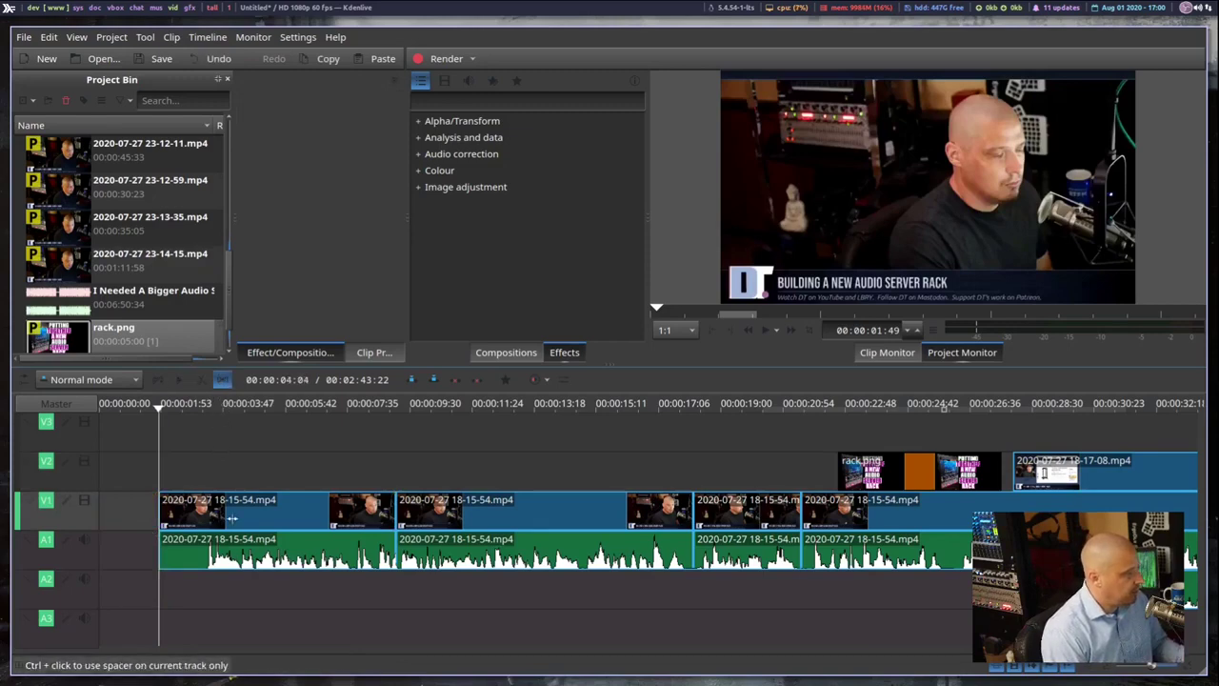
left_click_drag(157, 442, 97, 441)
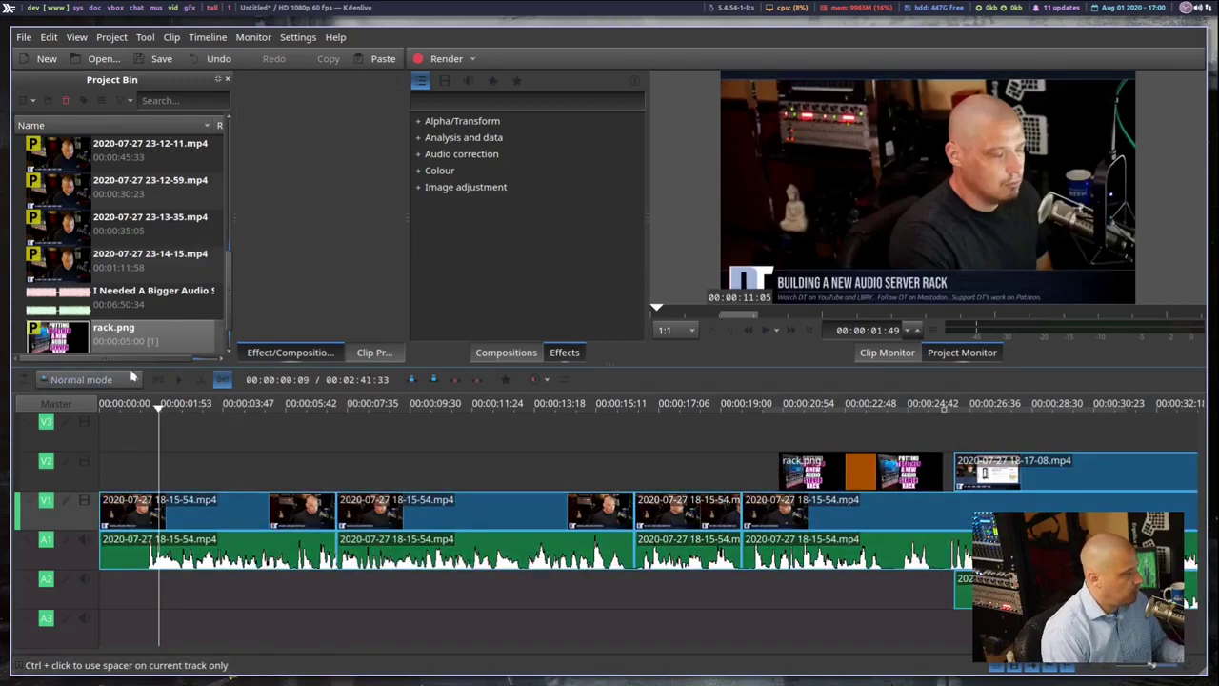
key("s")
- Play the first couple of seconds of the trimmed sequence from the timeline's start
key("Home")
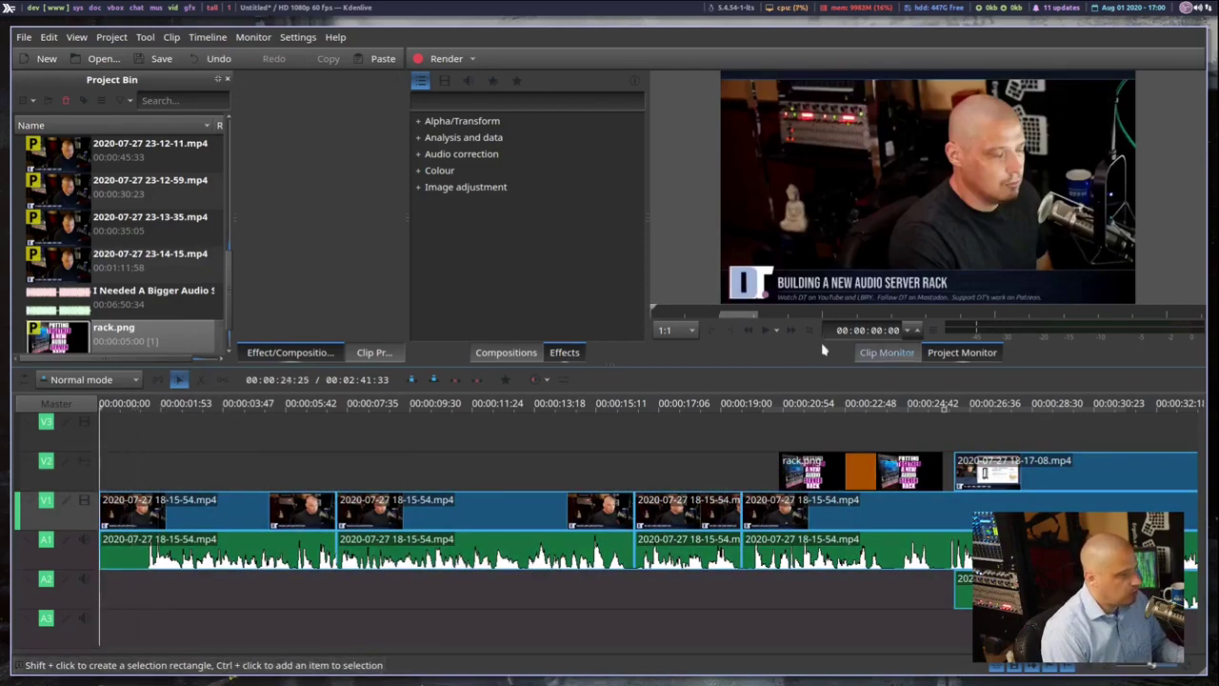
left_click(765, 331)
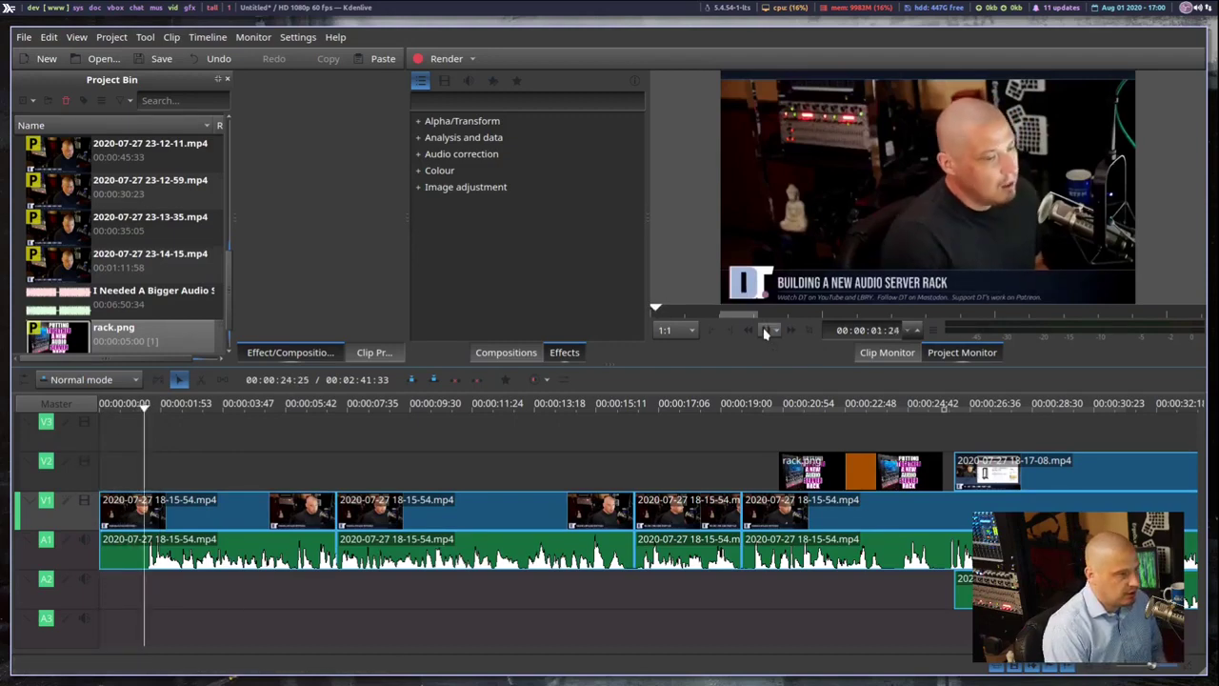
left_click(765, 330)
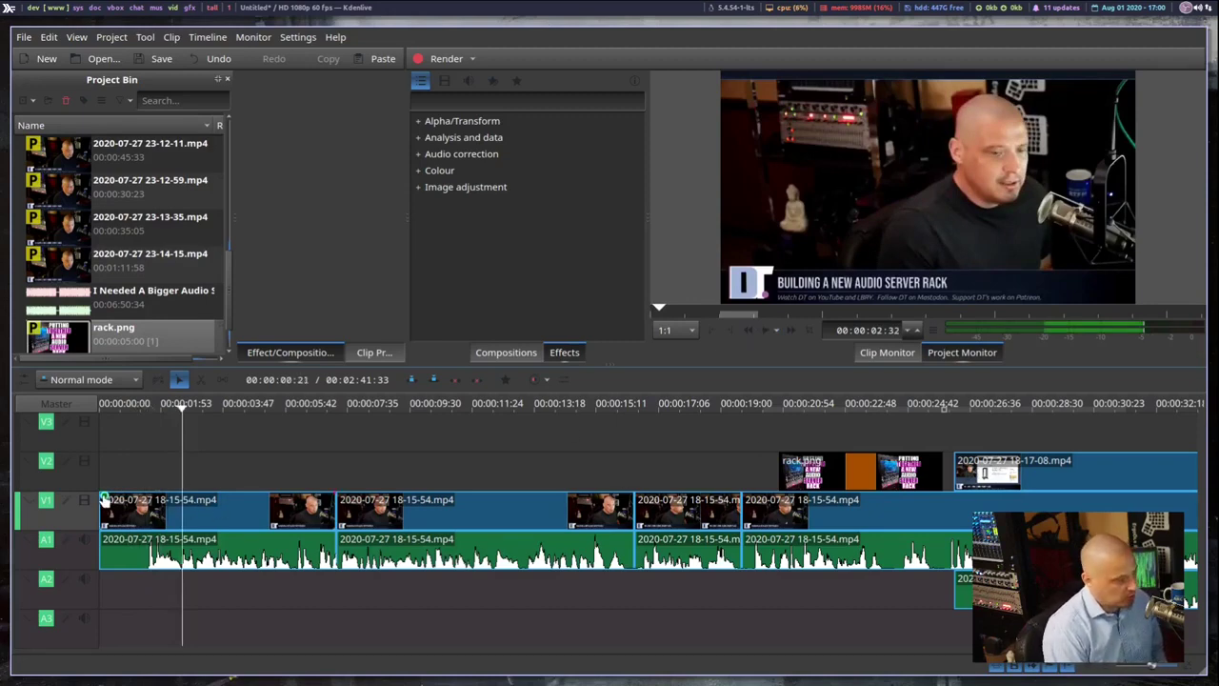
- Add a short fade-in to the start of the first V1 clip and preview it from the beginning
mouse_move(105, 499)
left_mouse_down()
mouse_move(149, 504)
mouse_move(123, 514)
left_mouse_up()
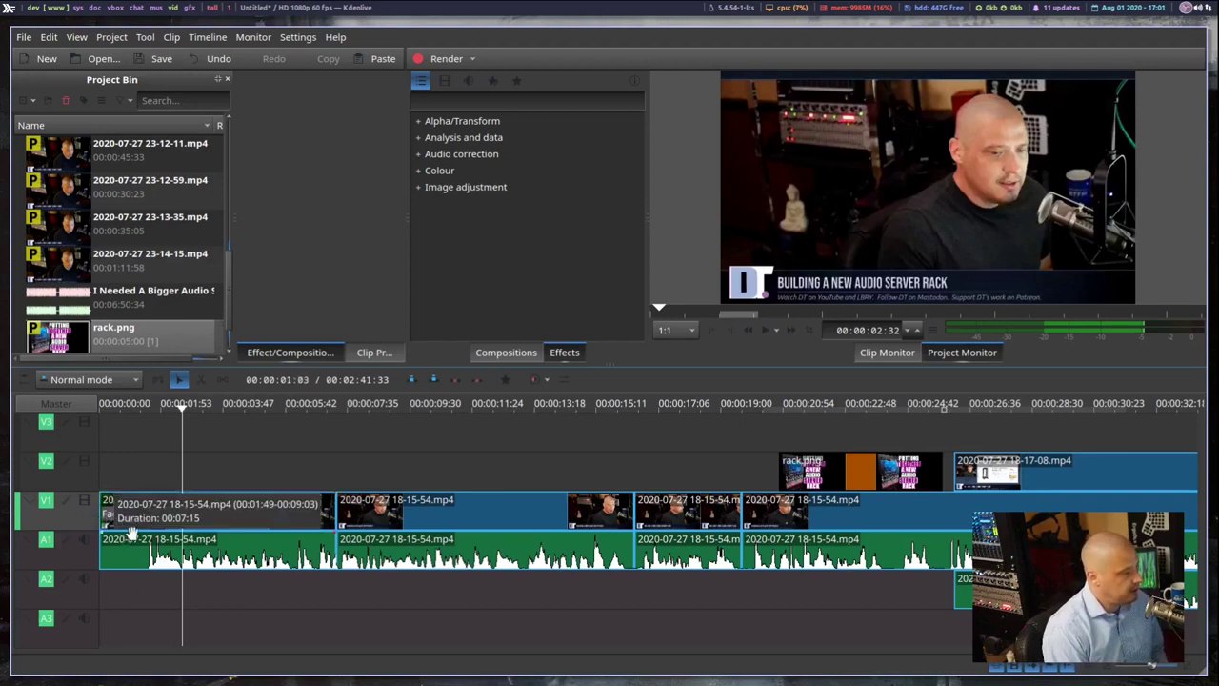
key("Home")
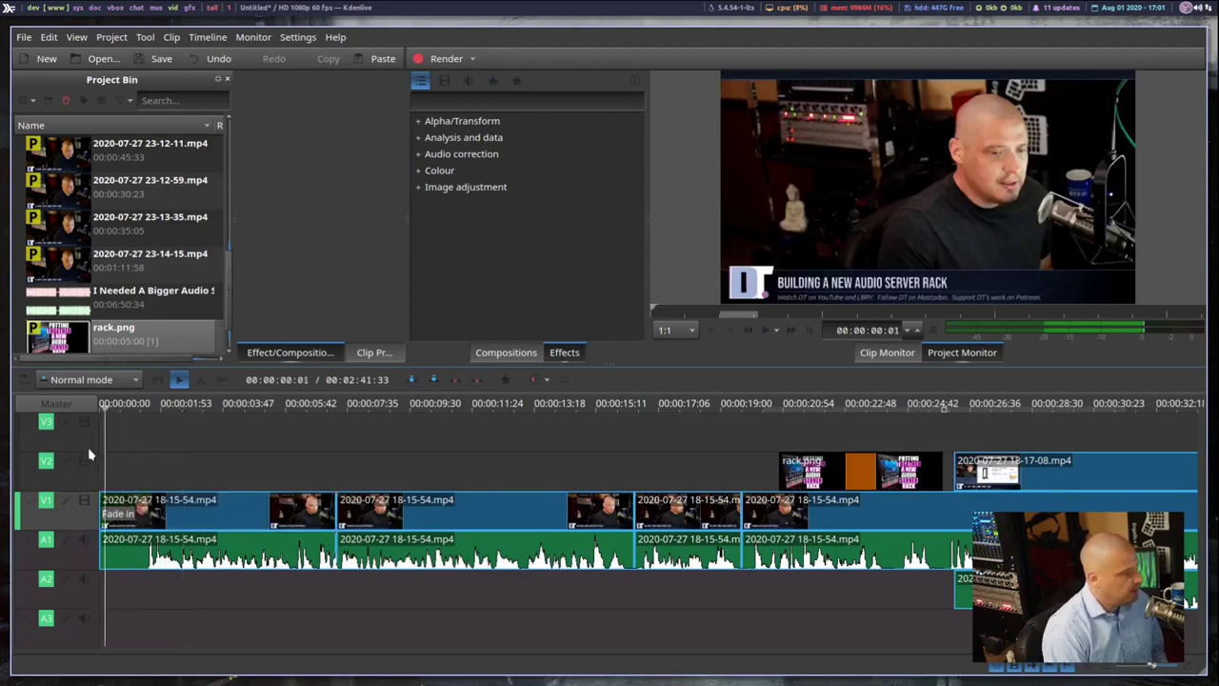
left_click(765, 330)
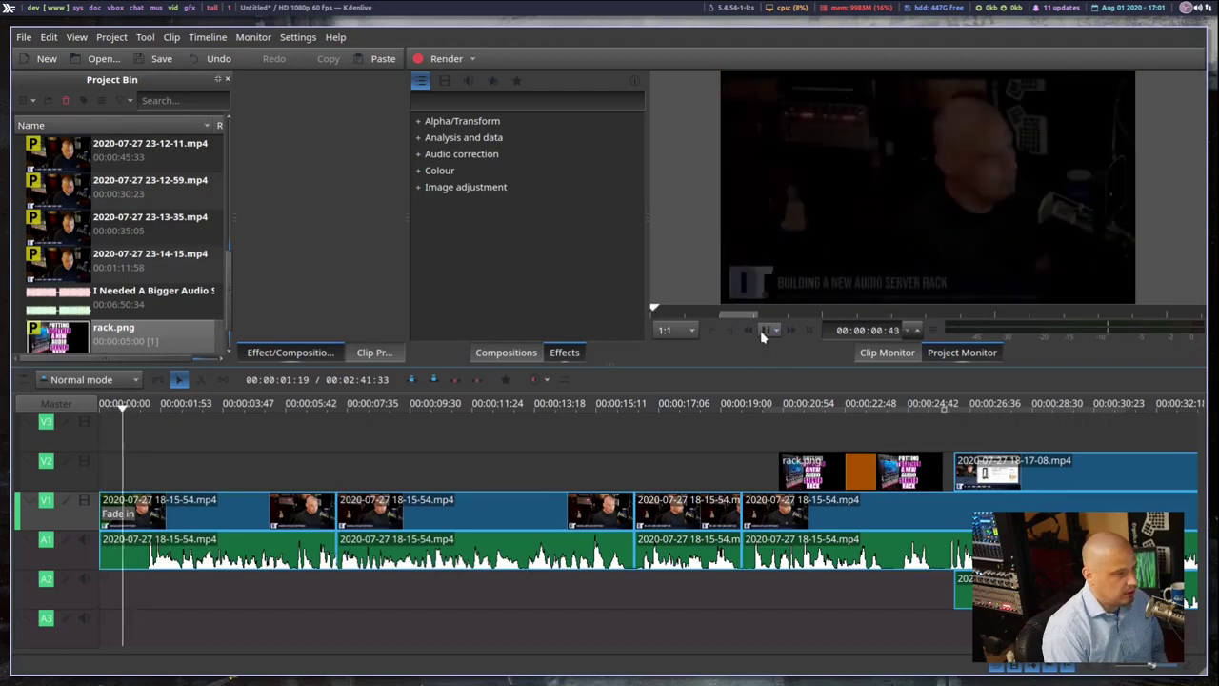
left_click(764, 333)
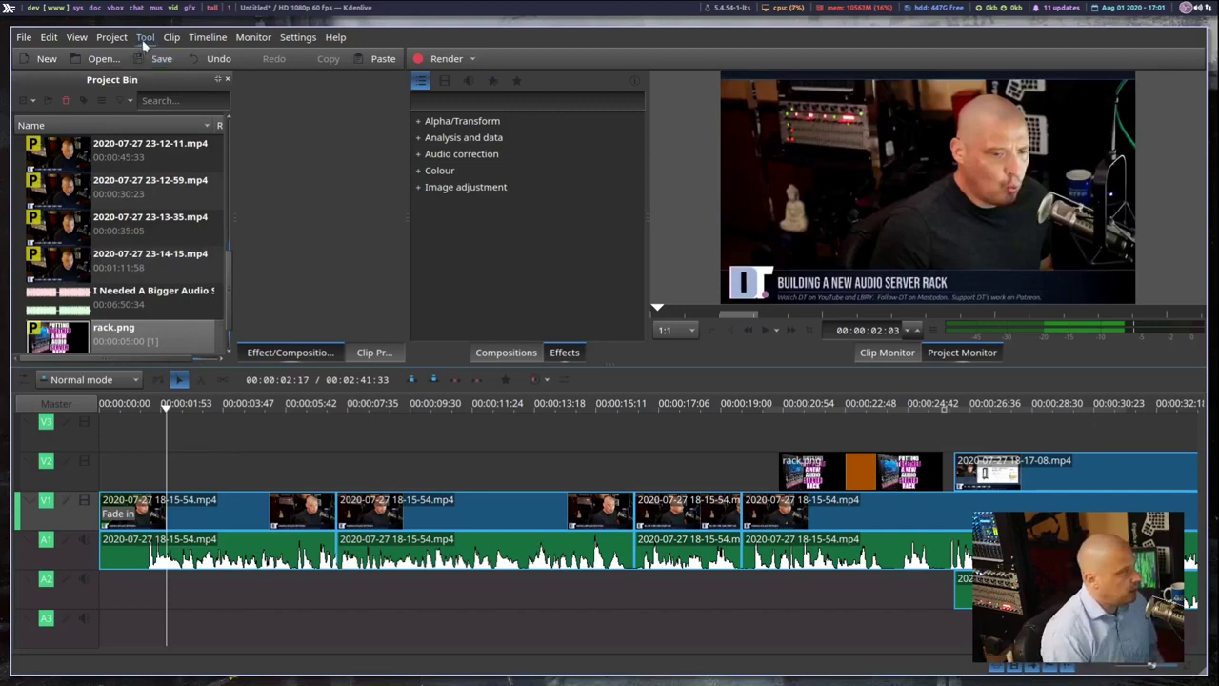
- Start a new title clip and place the text "DT IS SO COOL!" on its canvas
left_click(111, 38)
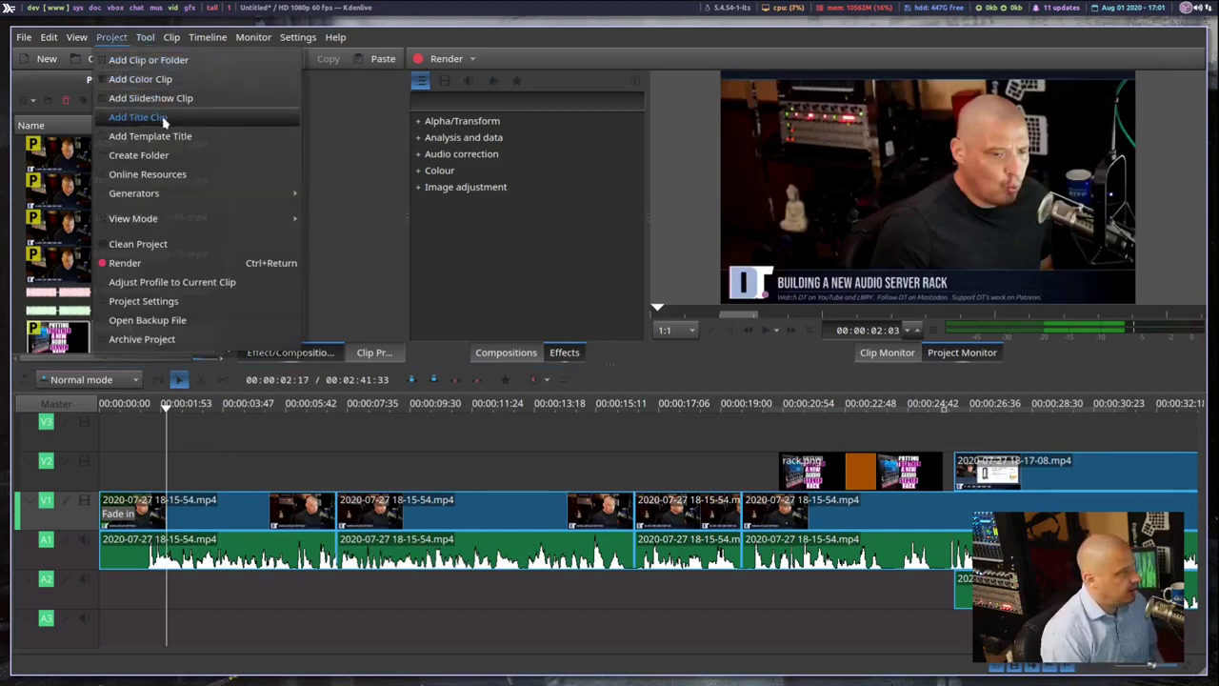
left_click(139, 117)
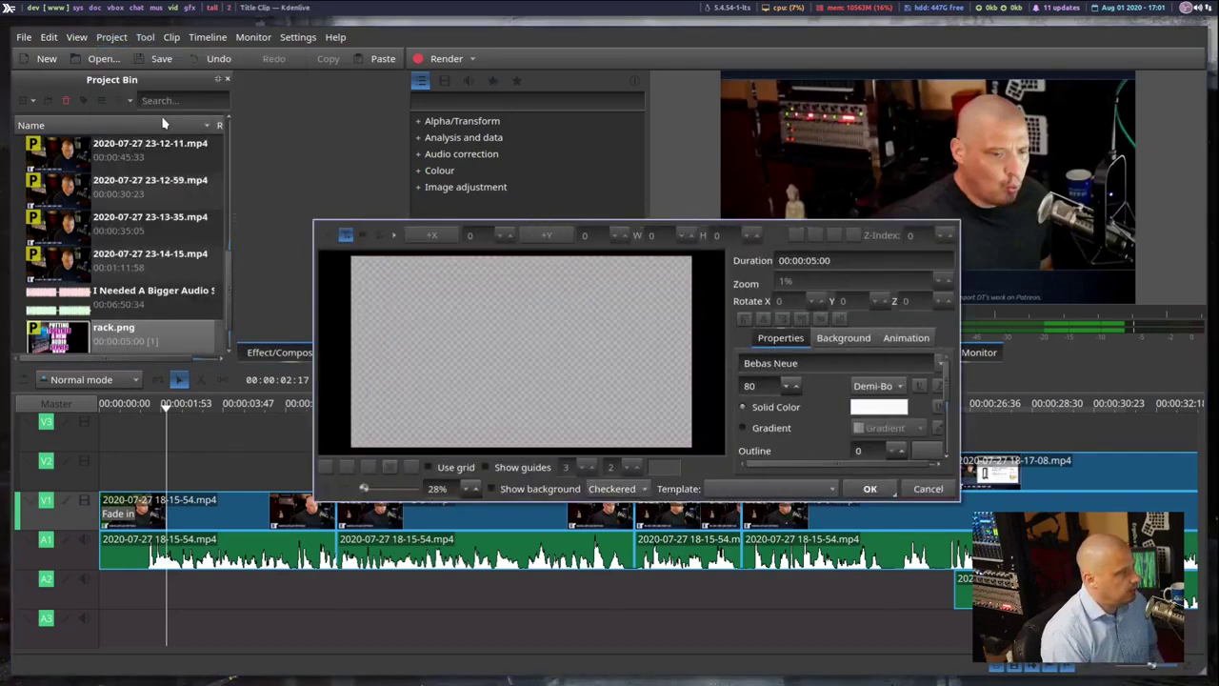
left_click(449, 371)
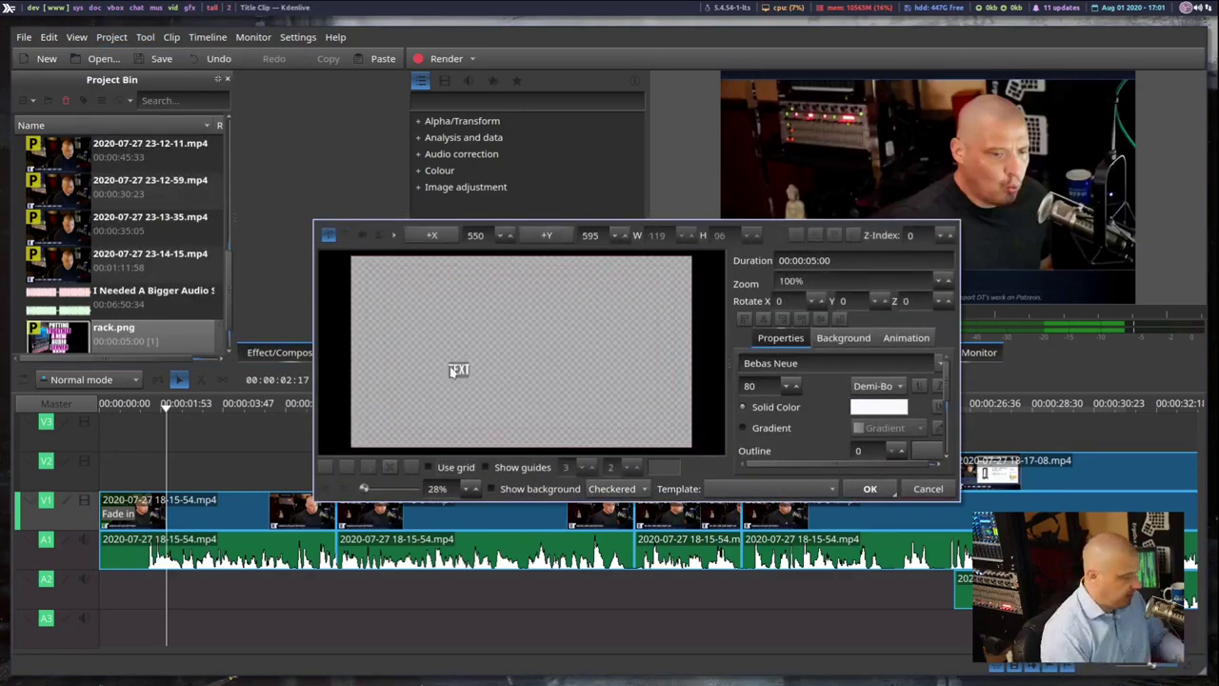
type("IT")
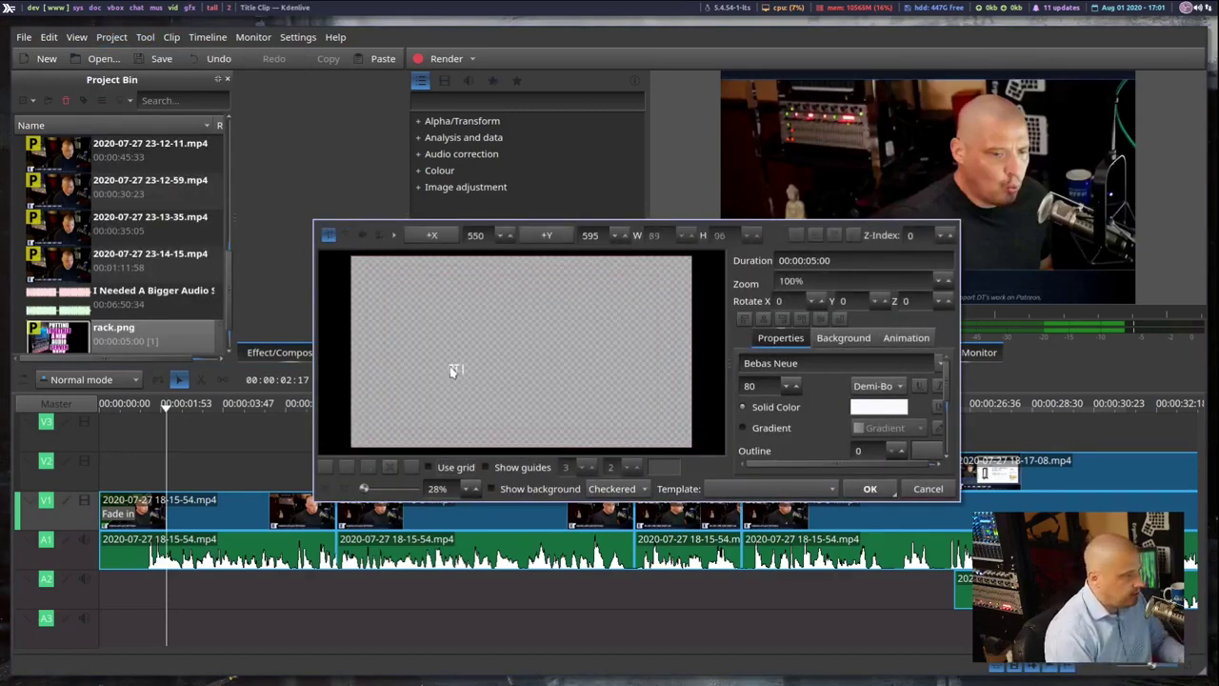
type(" IS SO.")
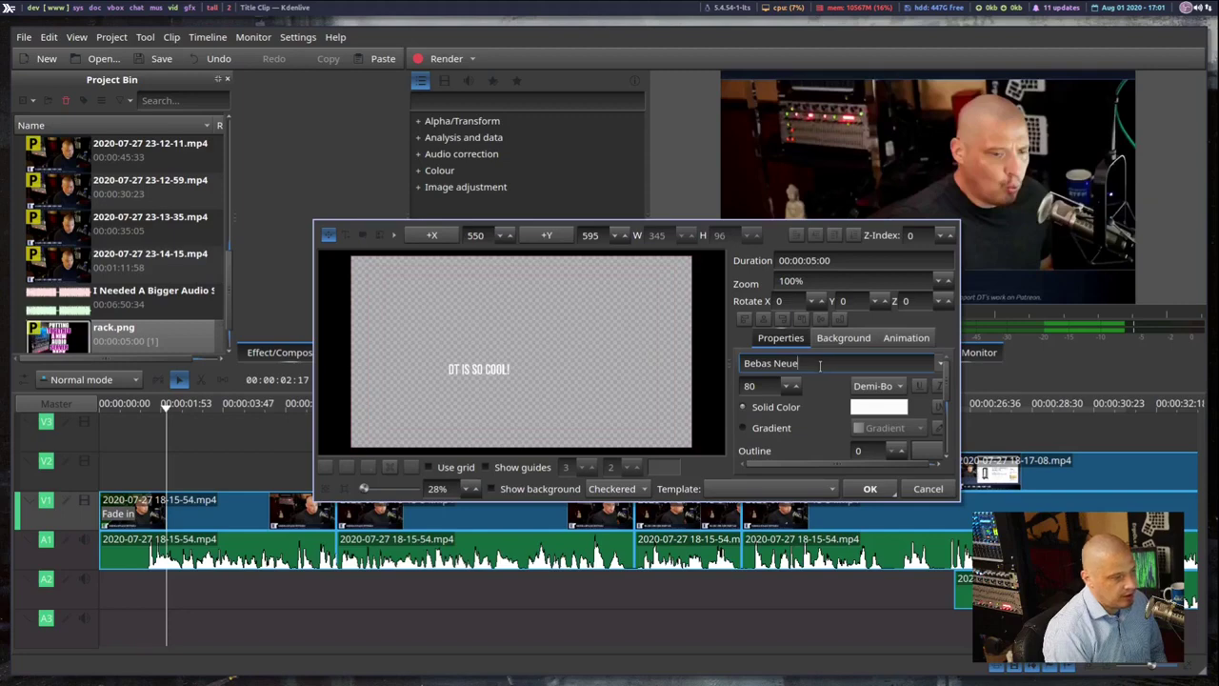
- Set the "DT IS SO COOL!" text's font size to 100 and move it to the canvas's lower middle, about X 714, Y 684
scroll(797, 388, "up", 11)
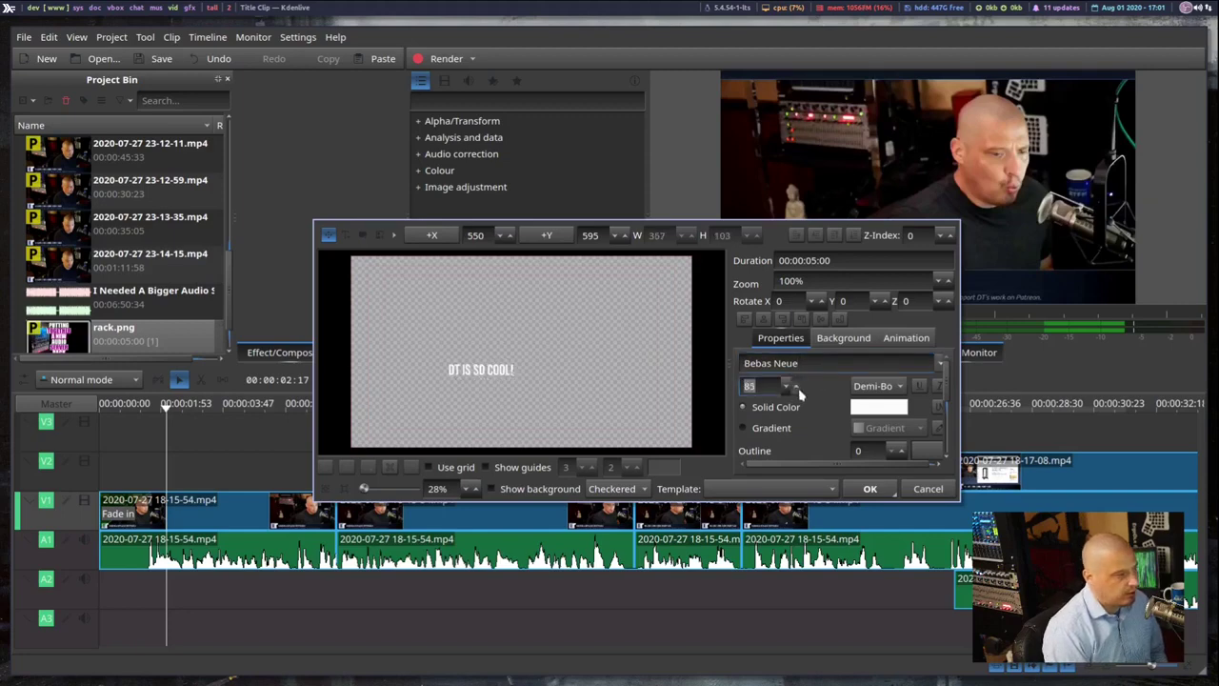
scroll(798, 390, "up", 9)
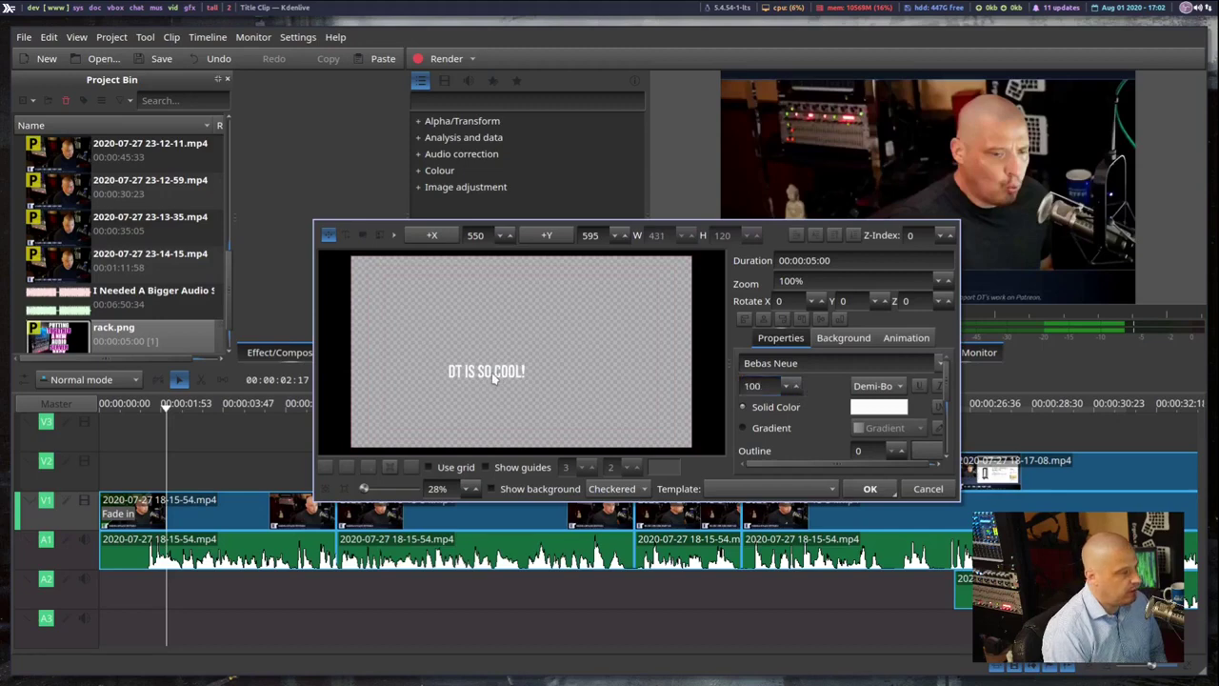
mouse_move(495, 373)
left_mouse_down()
mouse_move(439, 369)
mouse_move(453, 355)
mouse_move(538, 382)
mouse_move(496, 377)
mouse_move(479, 360)
mouse_move(479, 373)
mouse_move(481, 352)
mouse_move(491, 387)
left_mouse_up()
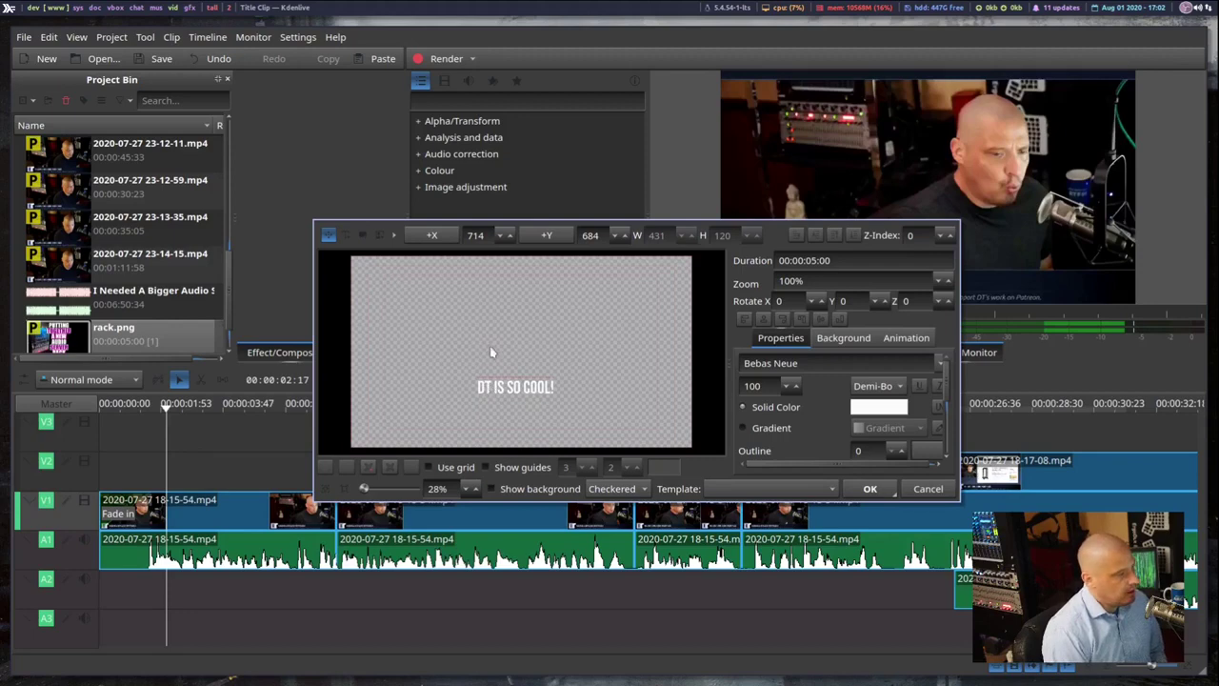
left_click(491, 353)
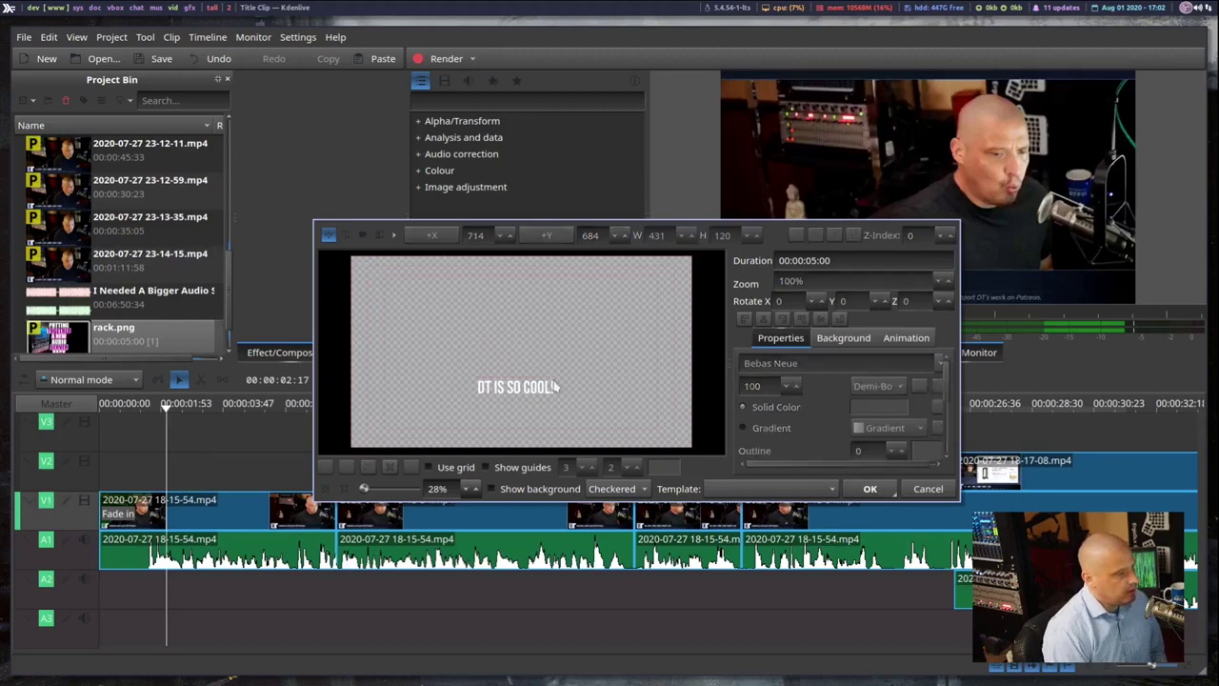
left_click(349, 240)
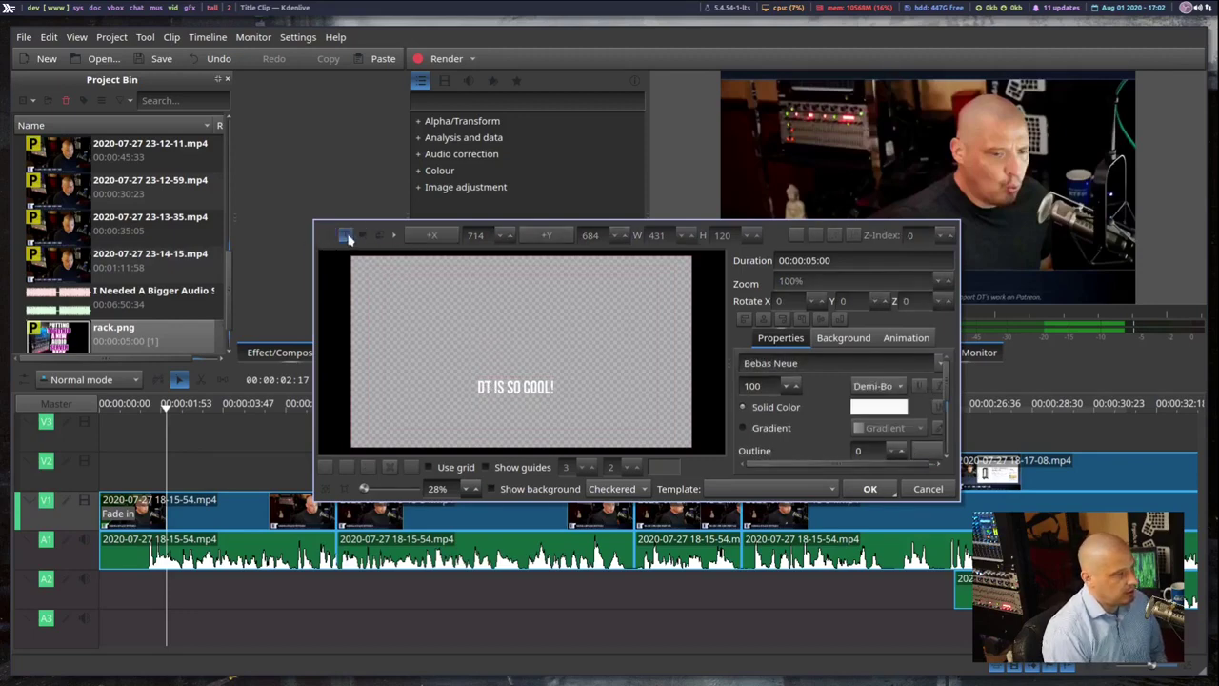
left_click(443, 311)
key("BackSpace")
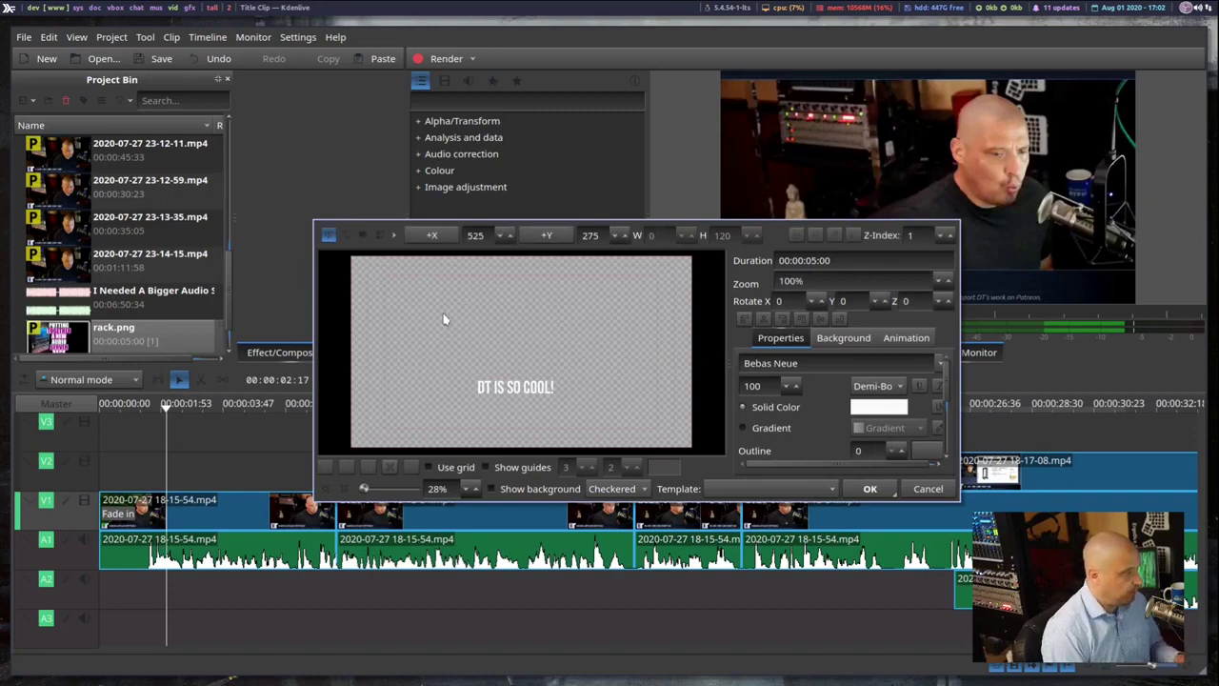
- Draw a filled rectangle about 492 by 139 px over the title text, leaving a small margin around it
left_click(363, 235)
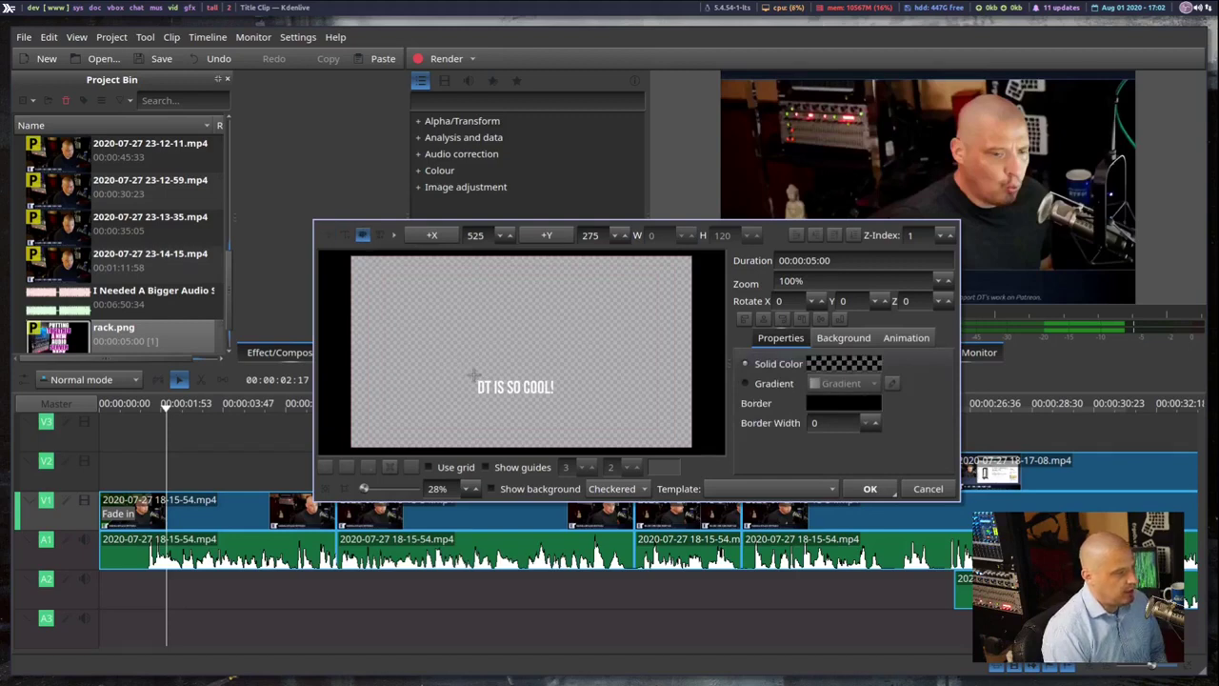
left_click_drag(472, 374, 561, 405)
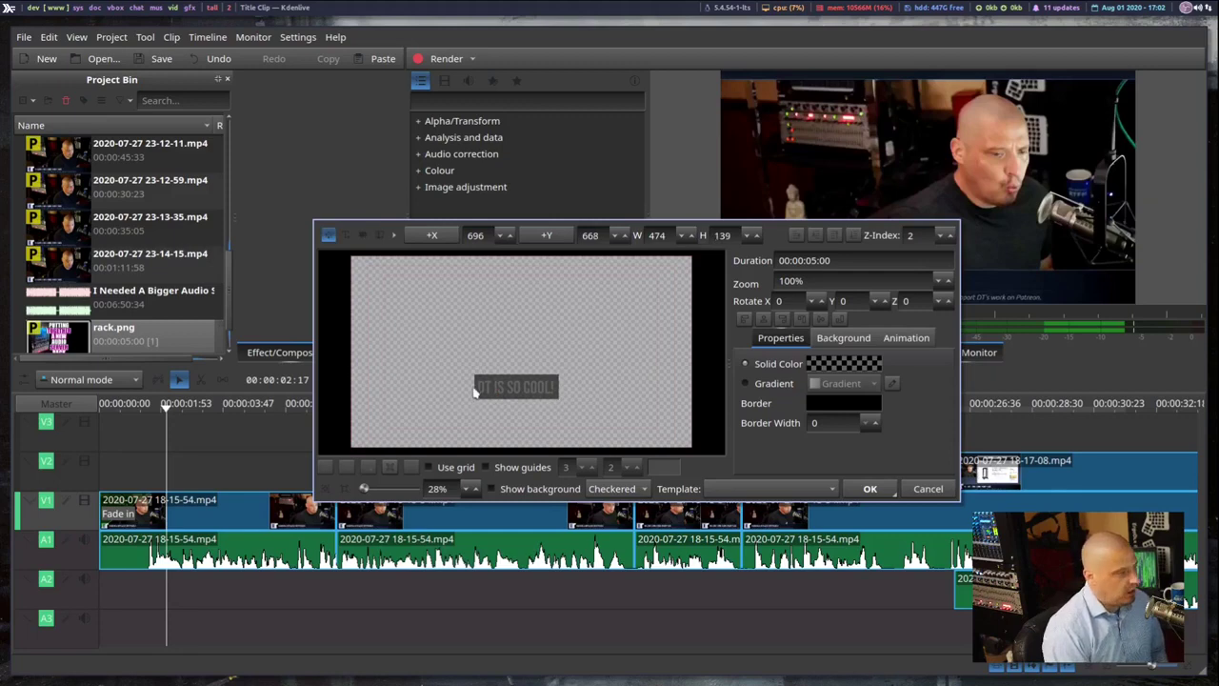
left_click_drag(474, 393, 472, 394)
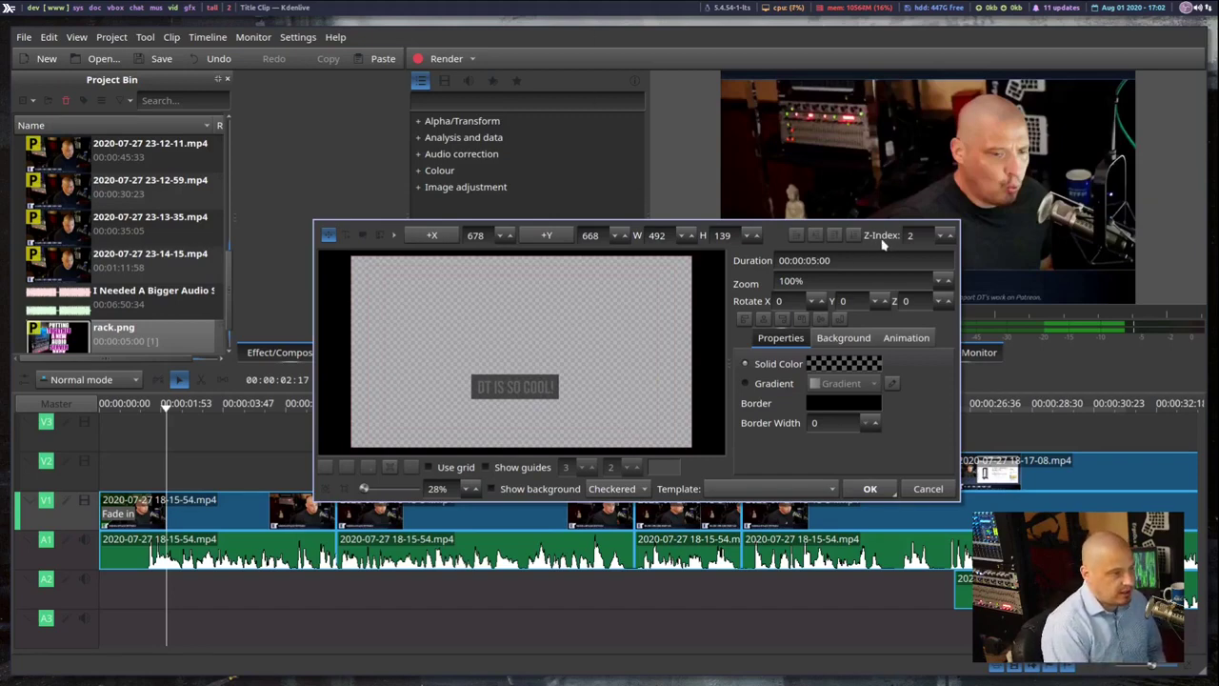
- Set the rectangle's Z-index to -1 to place it behind the text, and accept the title clip
left_click(941, 239)
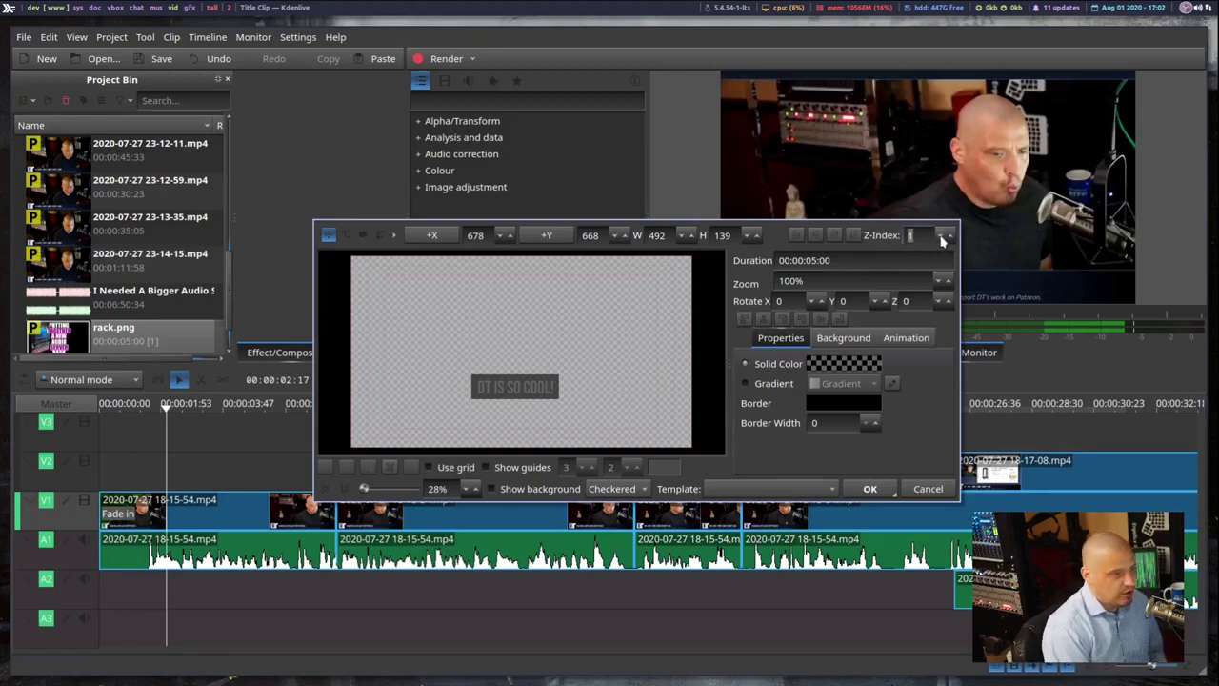
left_click(941, 238)
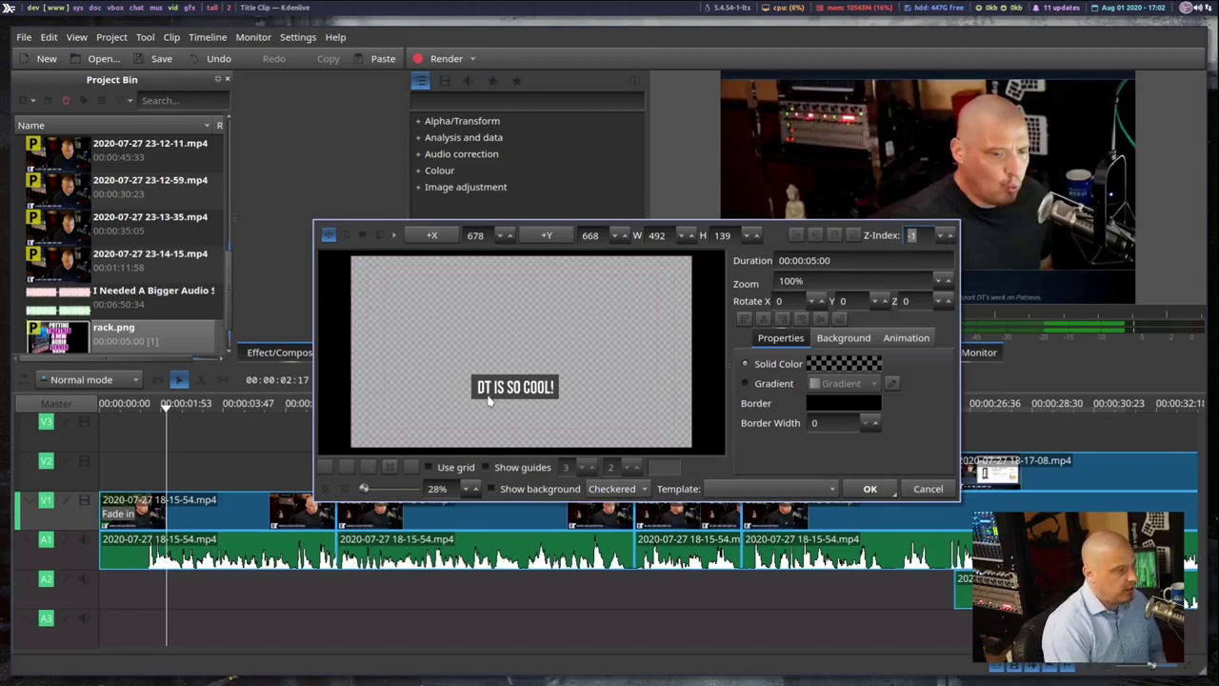
left_click(538, 390)
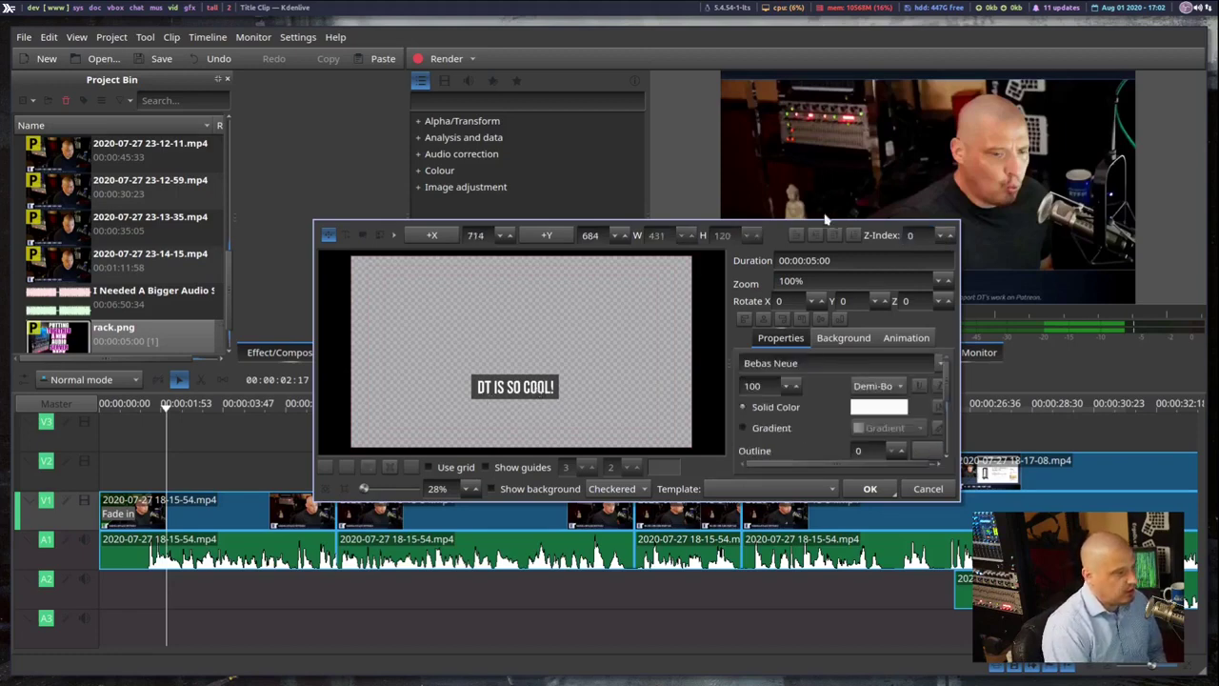
left_click(552, 347)
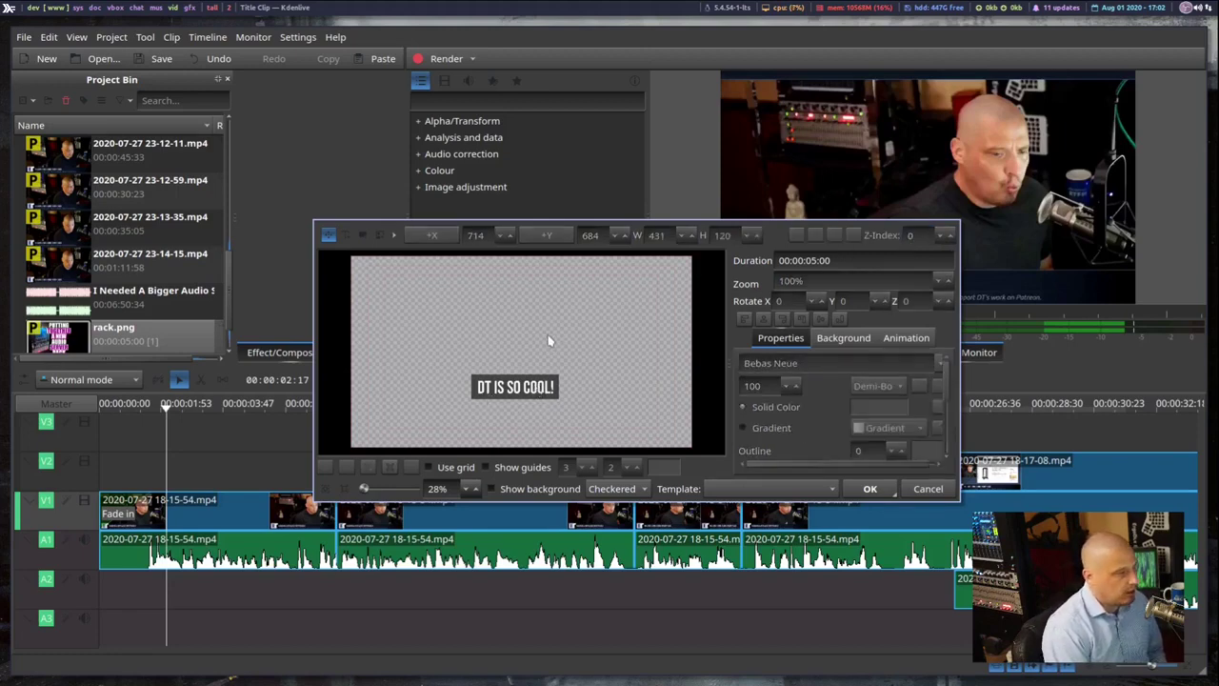
left_click(878, 491)
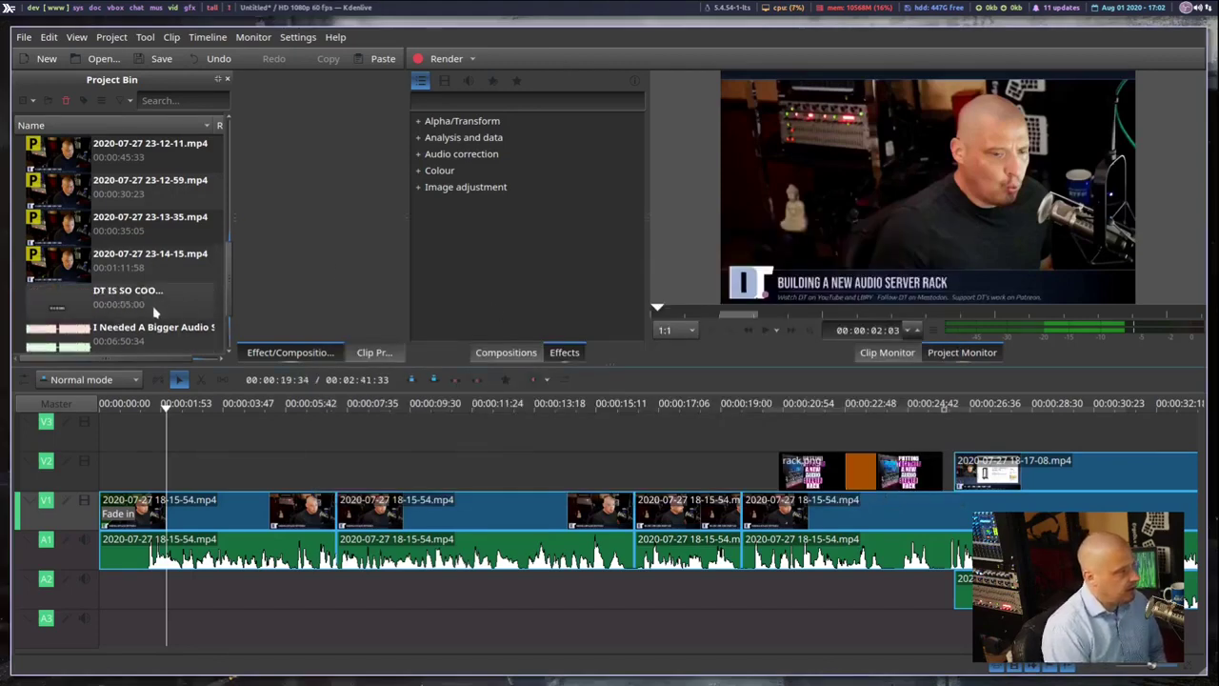
- Place the title clip on V2 starting at about 00:00:02:29 and preview it from the timeline's start
left_click(129, 312)
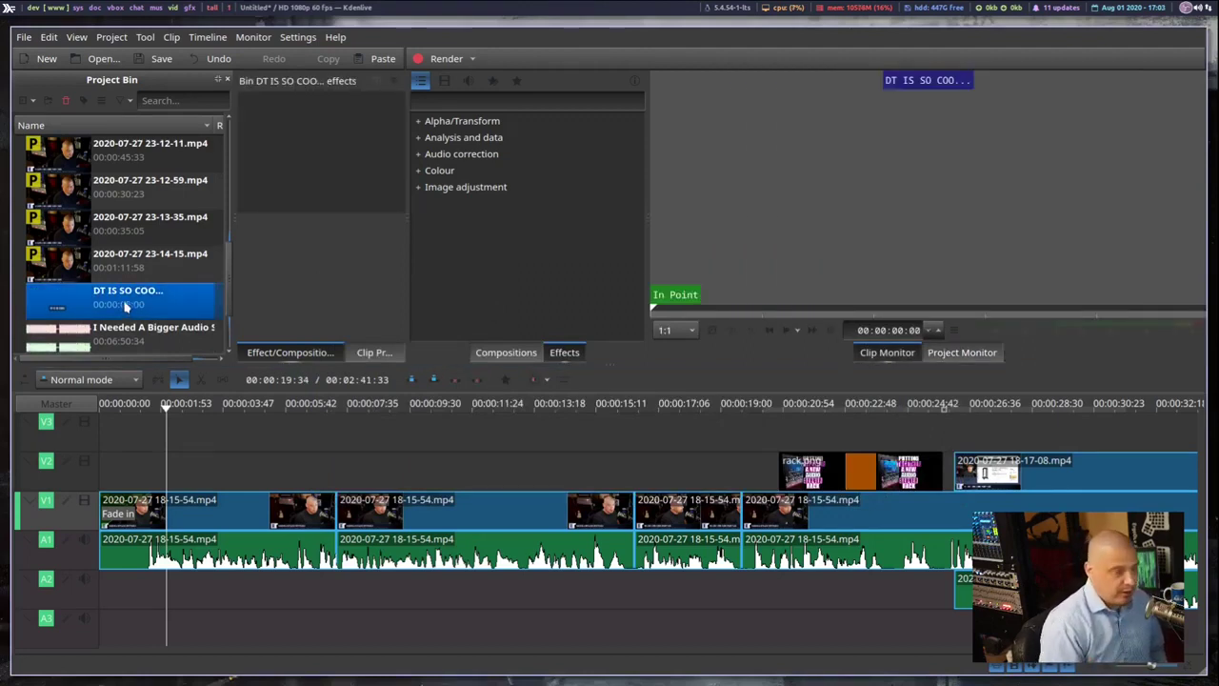
left_click_drag(126, 305, 181, 473)
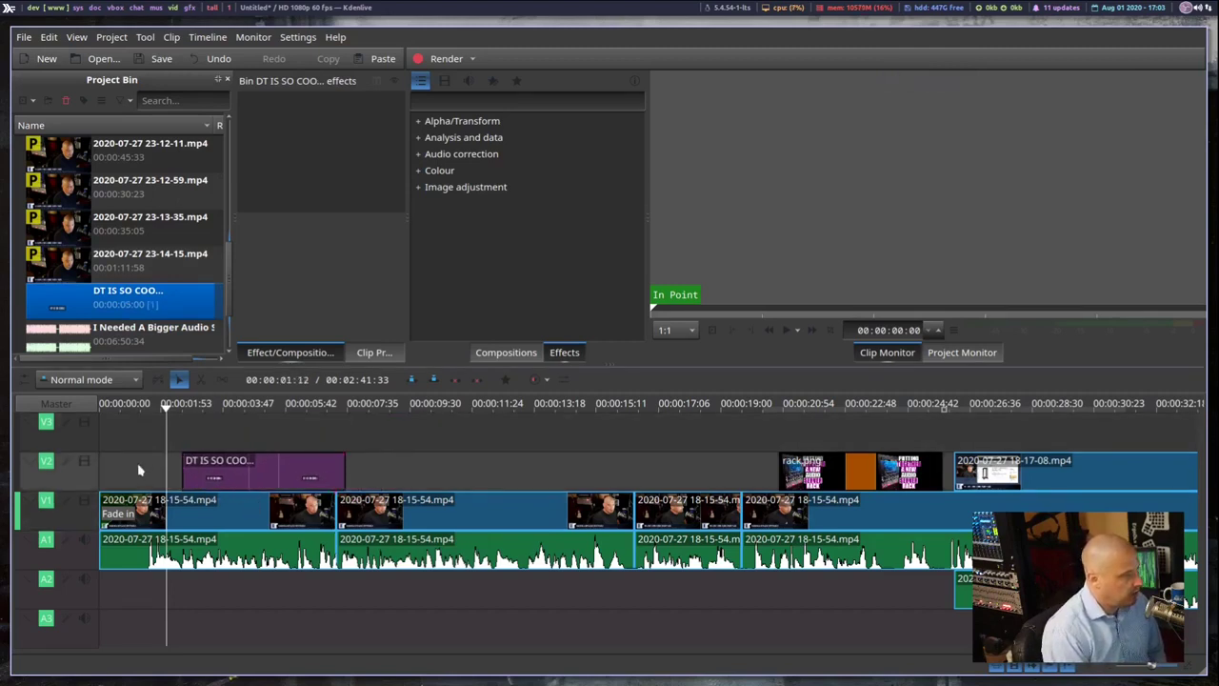
key("Home")
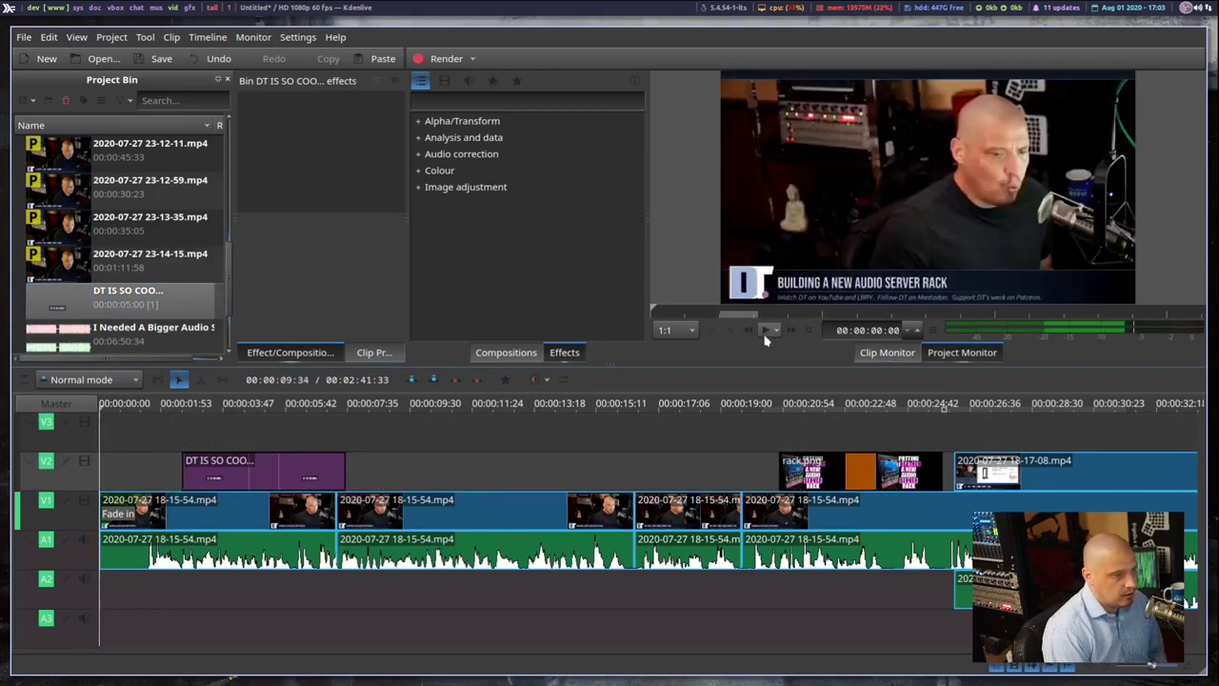
key("space")
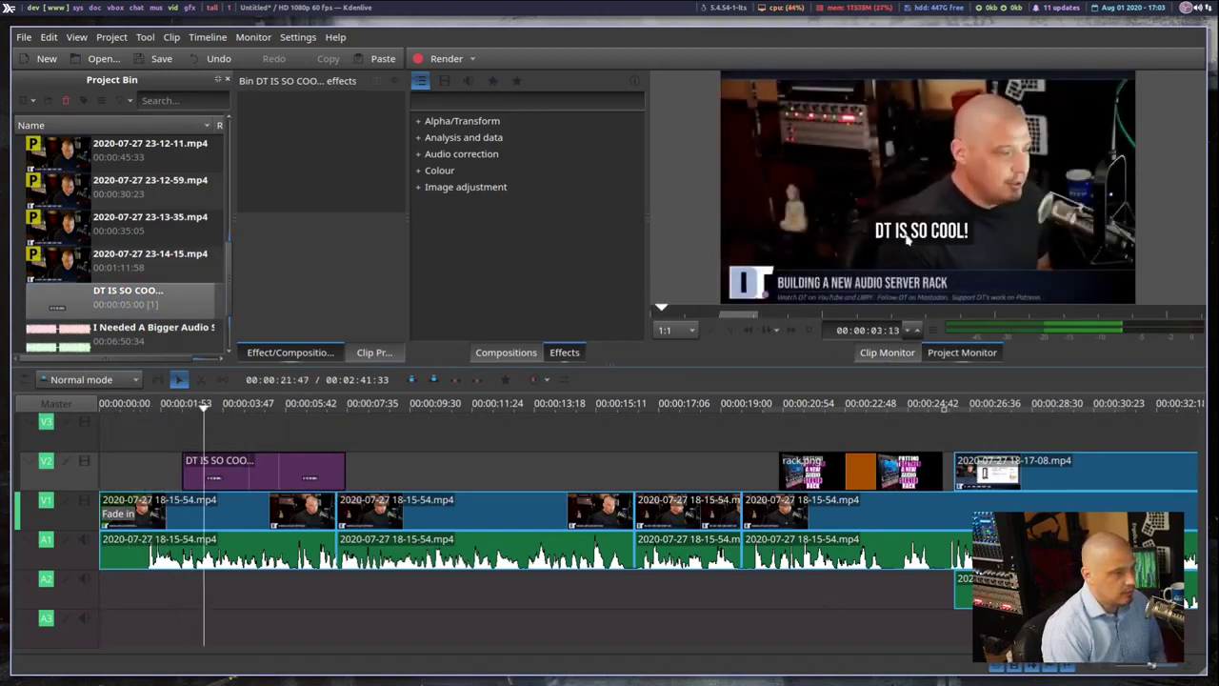
left_click(769, 334)
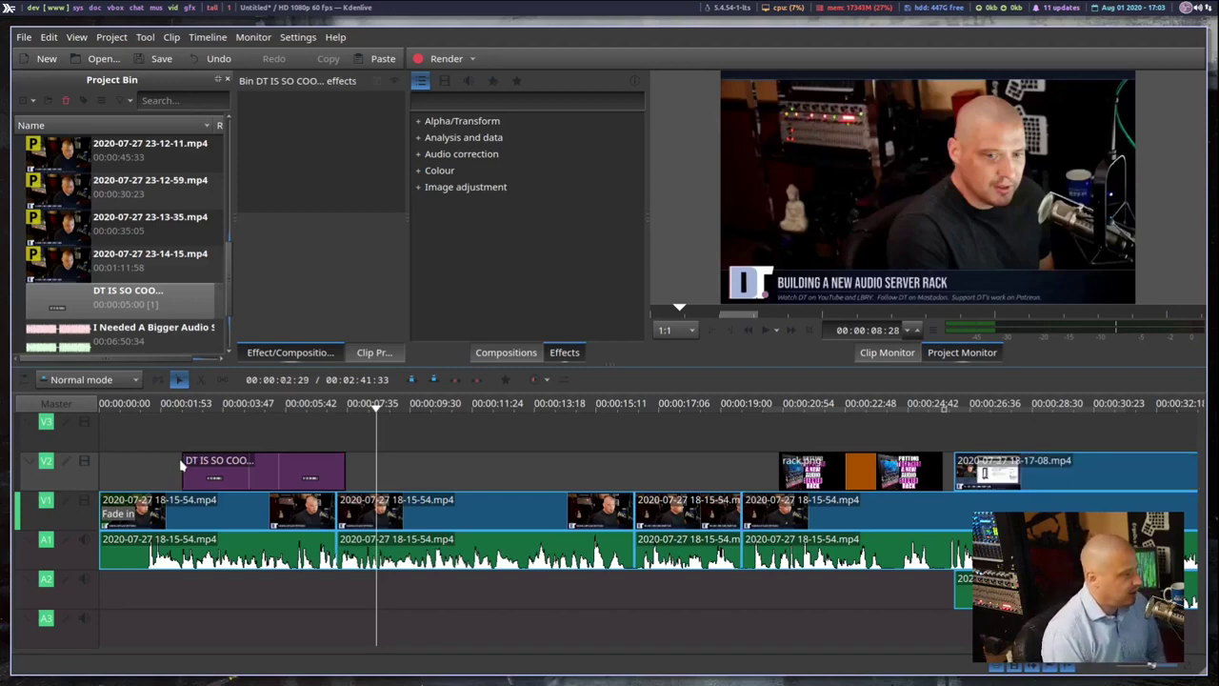
- Add a short fade-in and fade-out to the title clip on V2 and preview them from the timeline's start
left_click_drag(185, 458, 208, 467)
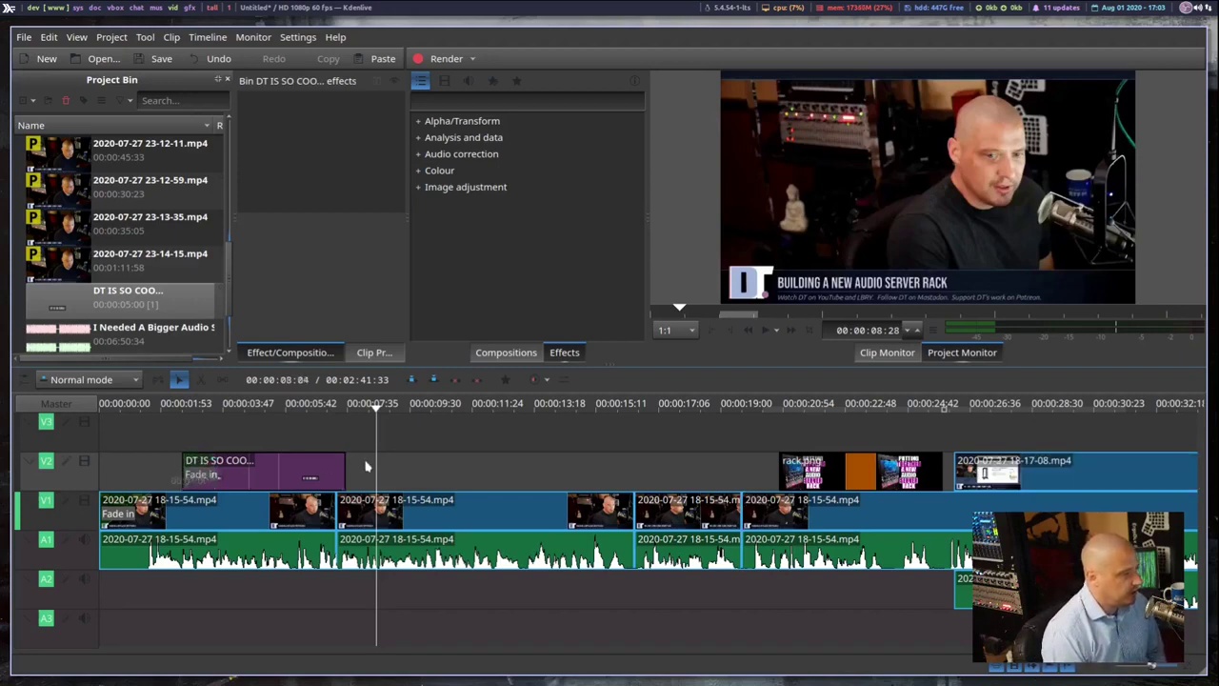
left_click_drag(343, 455, 324, 464)
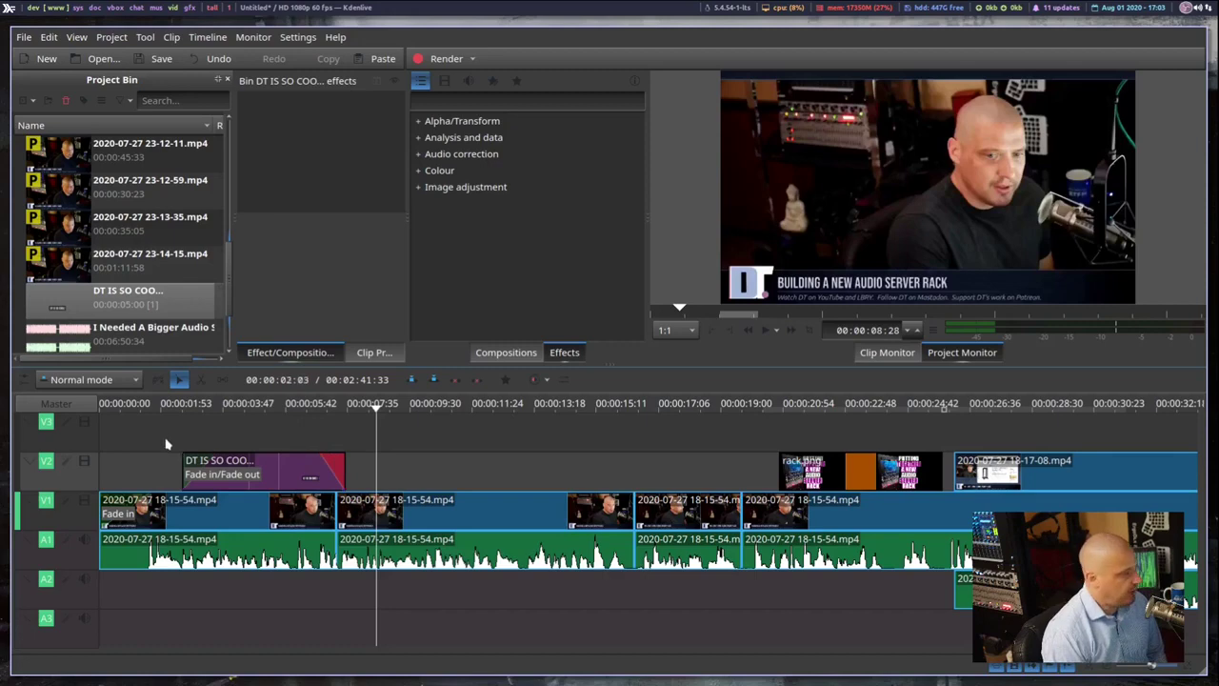
key("Home")
left_click(765, 330)
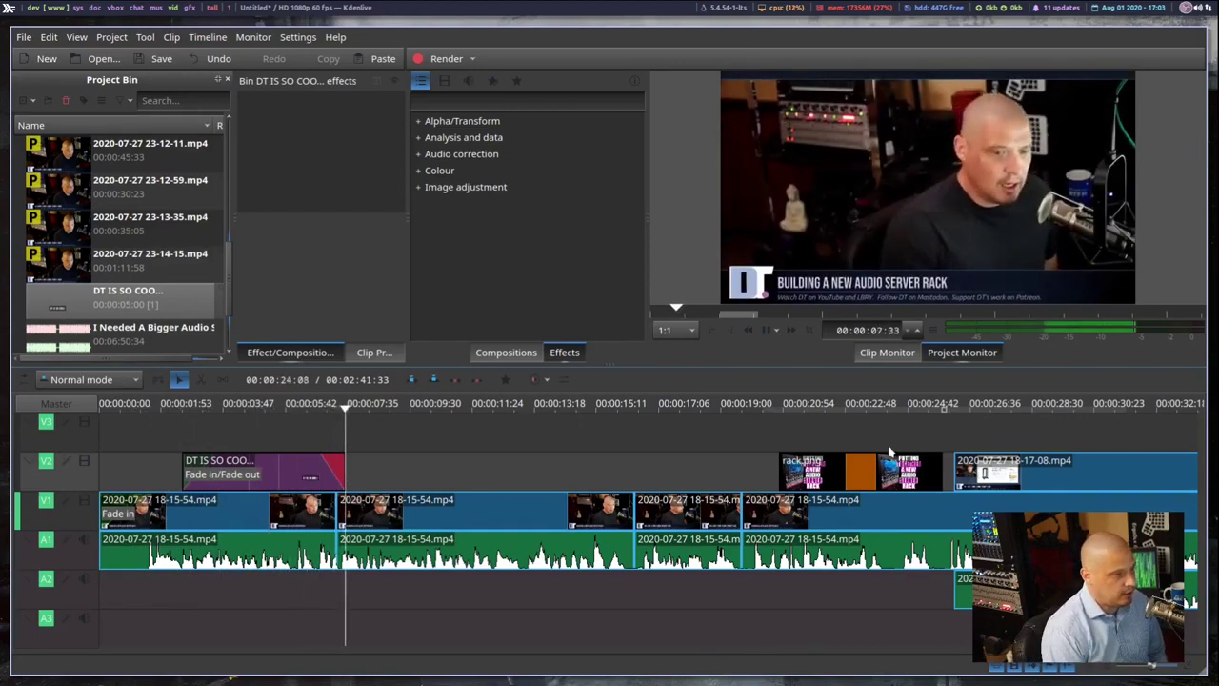
key("space")
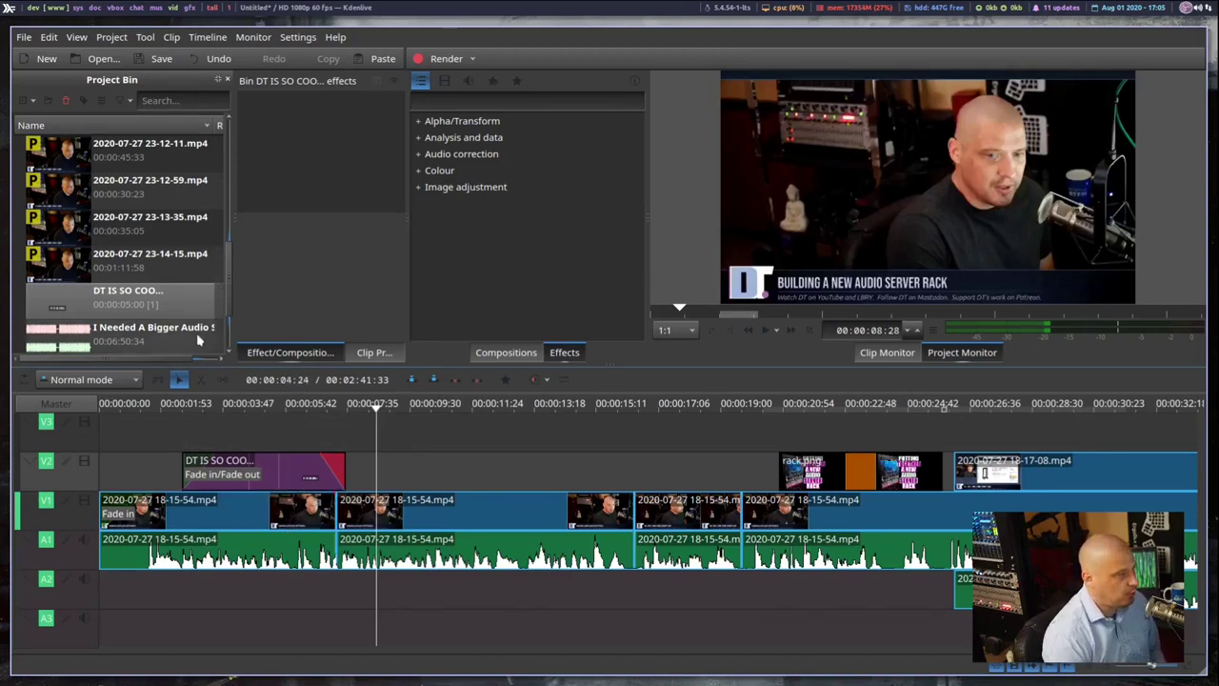
- Reopen the title clip for editing, examine the text and rectangle properties and the border color choices, and close it without changes
right_click(141, 306)
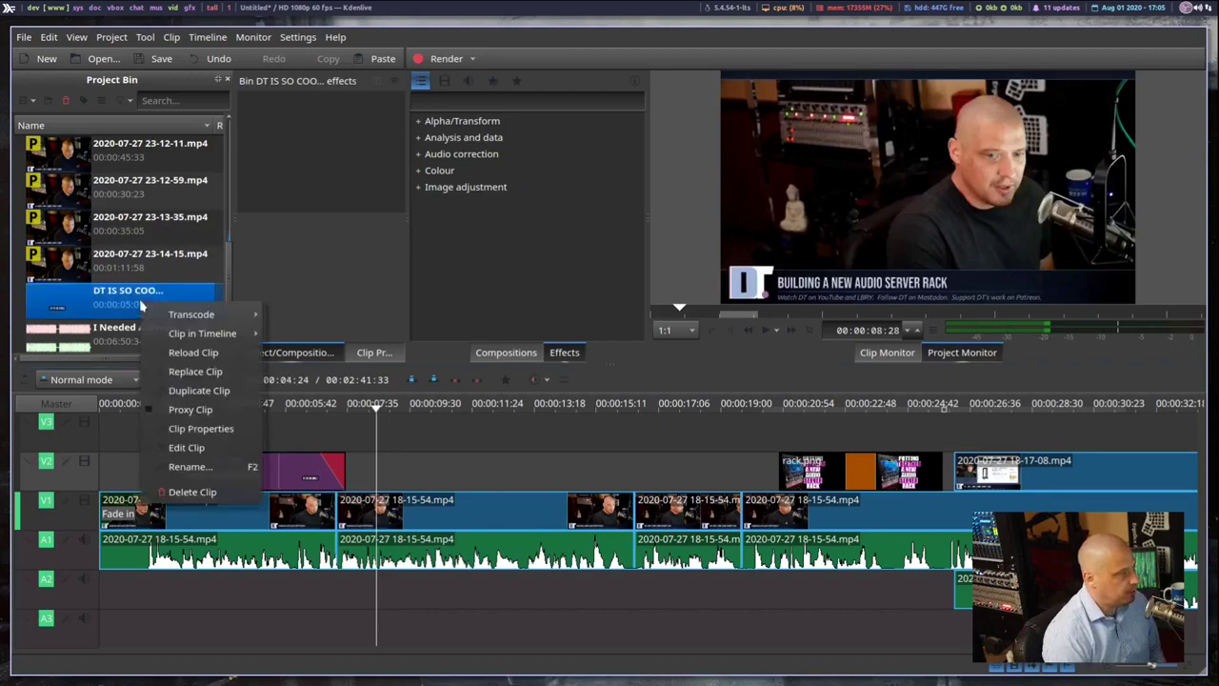
left_click(186, 447)
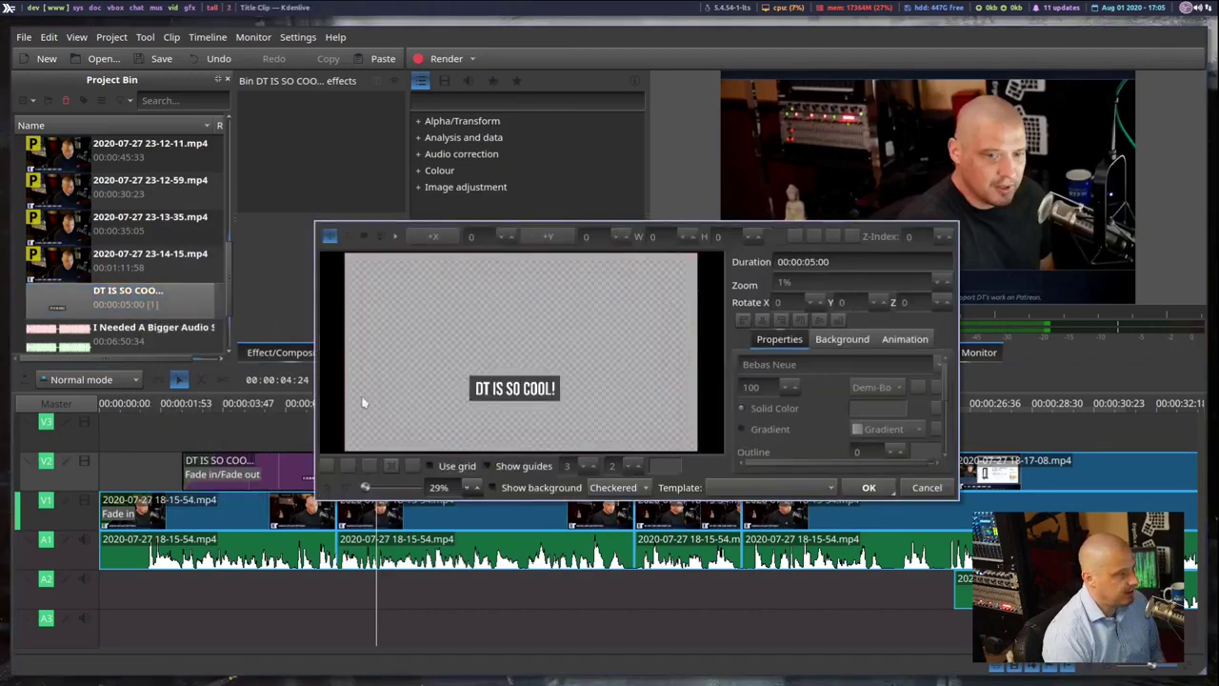
left_click(531, 389)
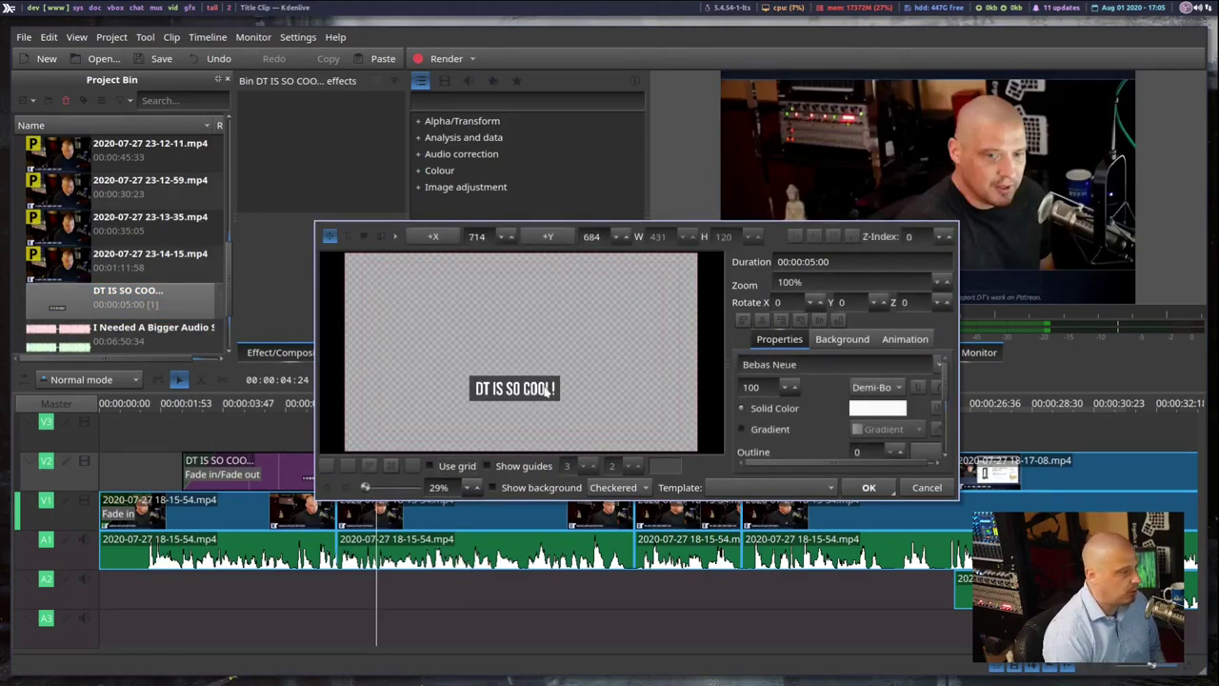
left_click(539, 386)
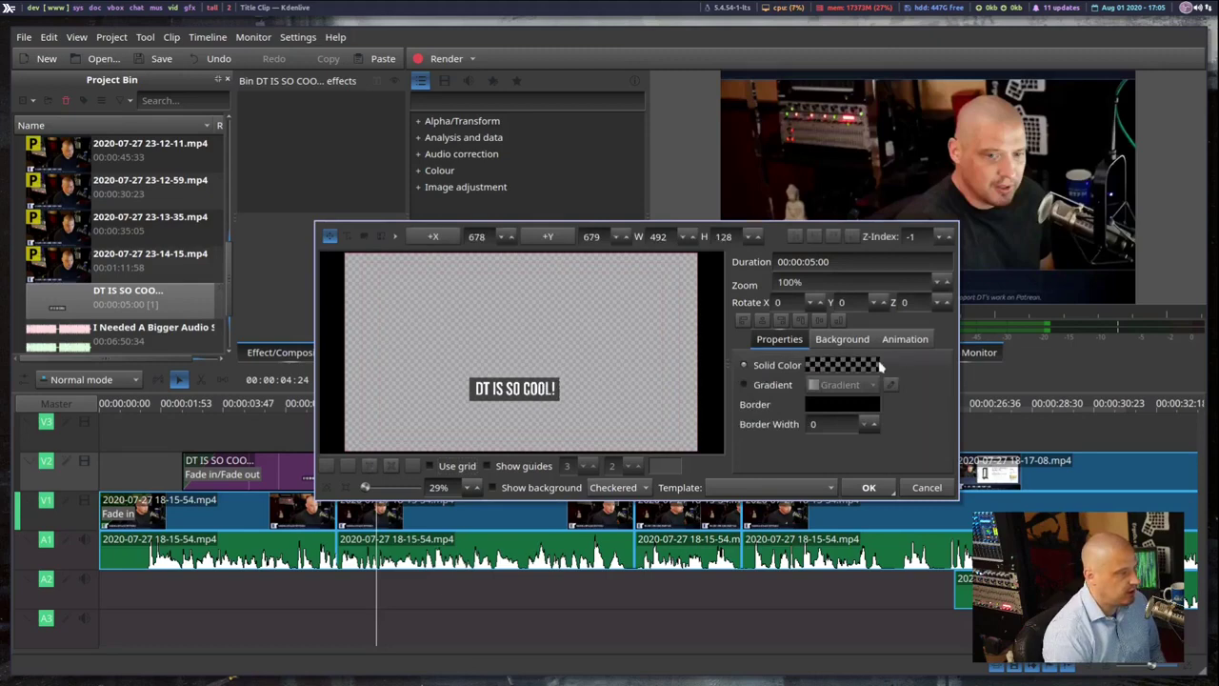
left_click(825, 405)
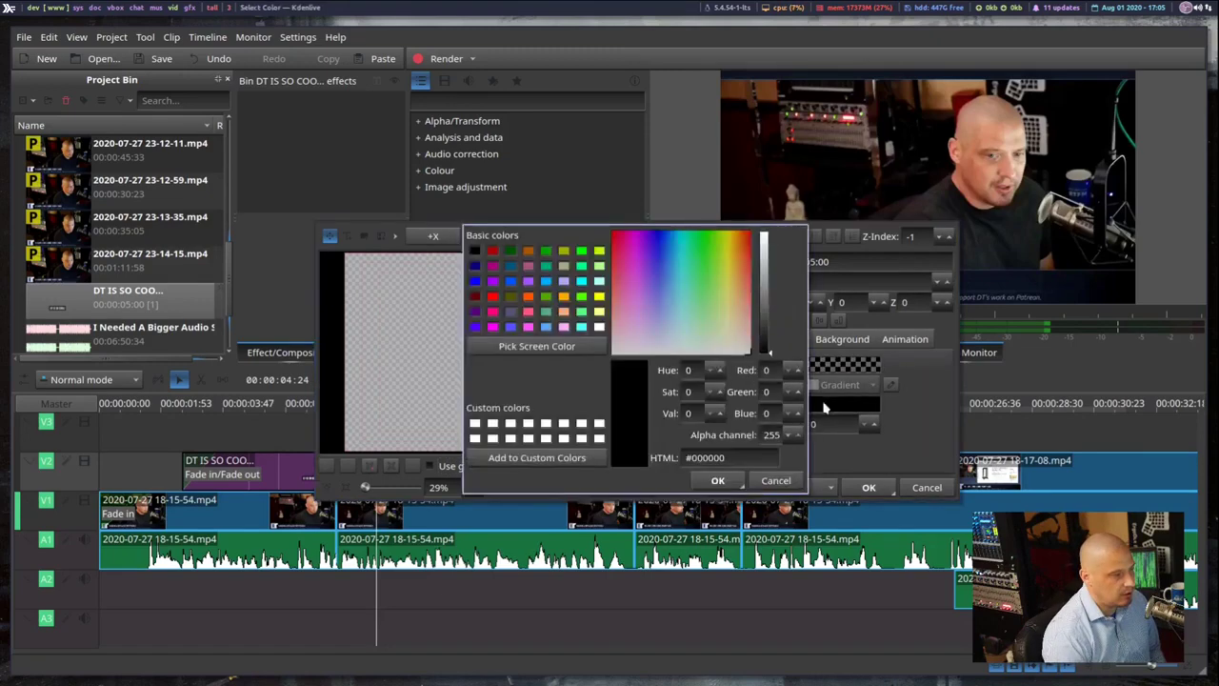
left_click(775, 481)
left_click(926, 488)
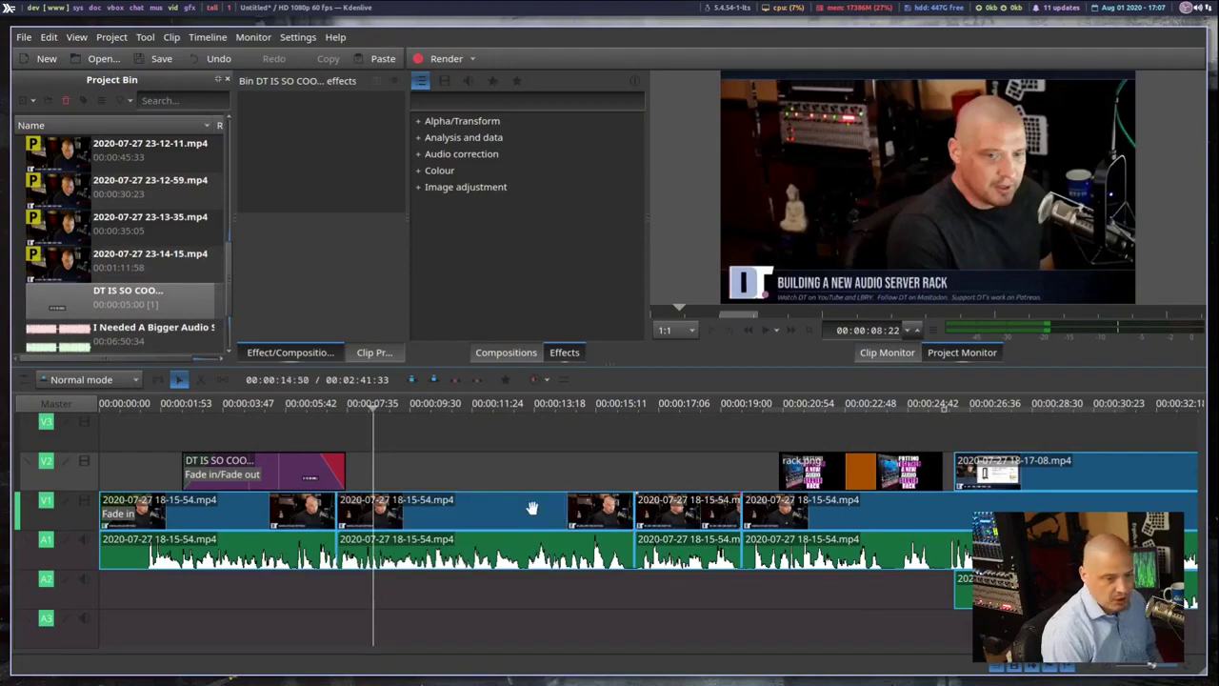
- Cut the second V1/A1 clip at about 00:00:12:02 and again roughly a second further on to isolate a short segment
left_click(200, 379)
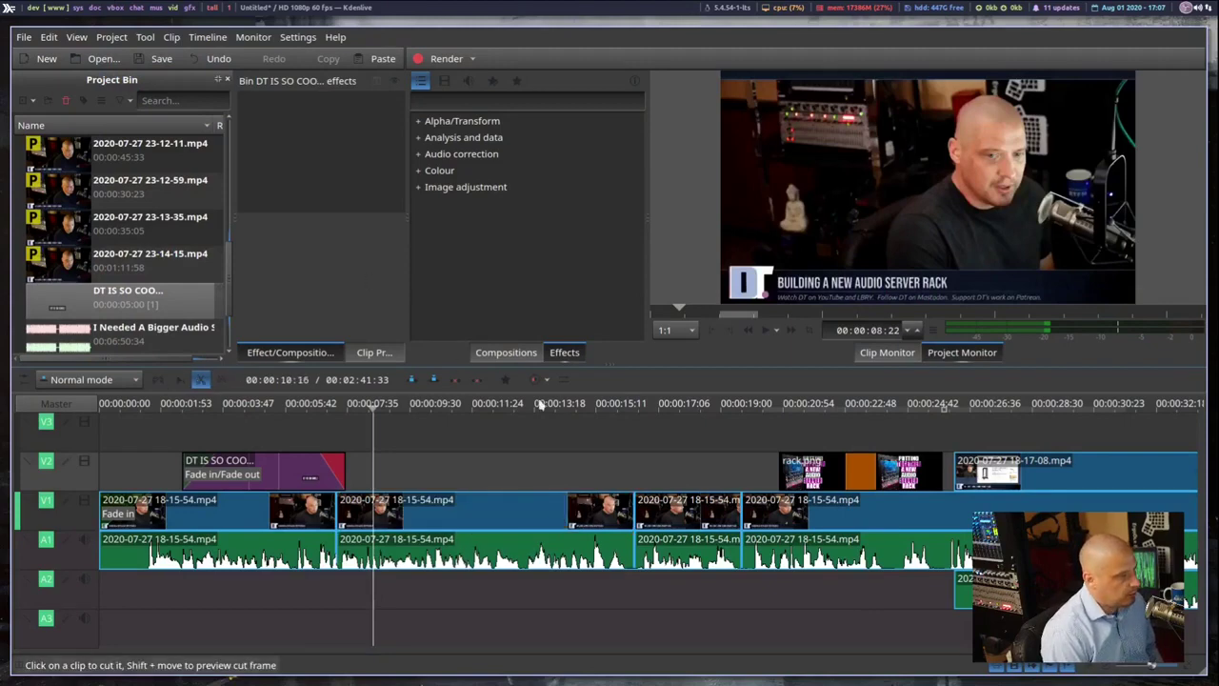
left_click(493, 543)
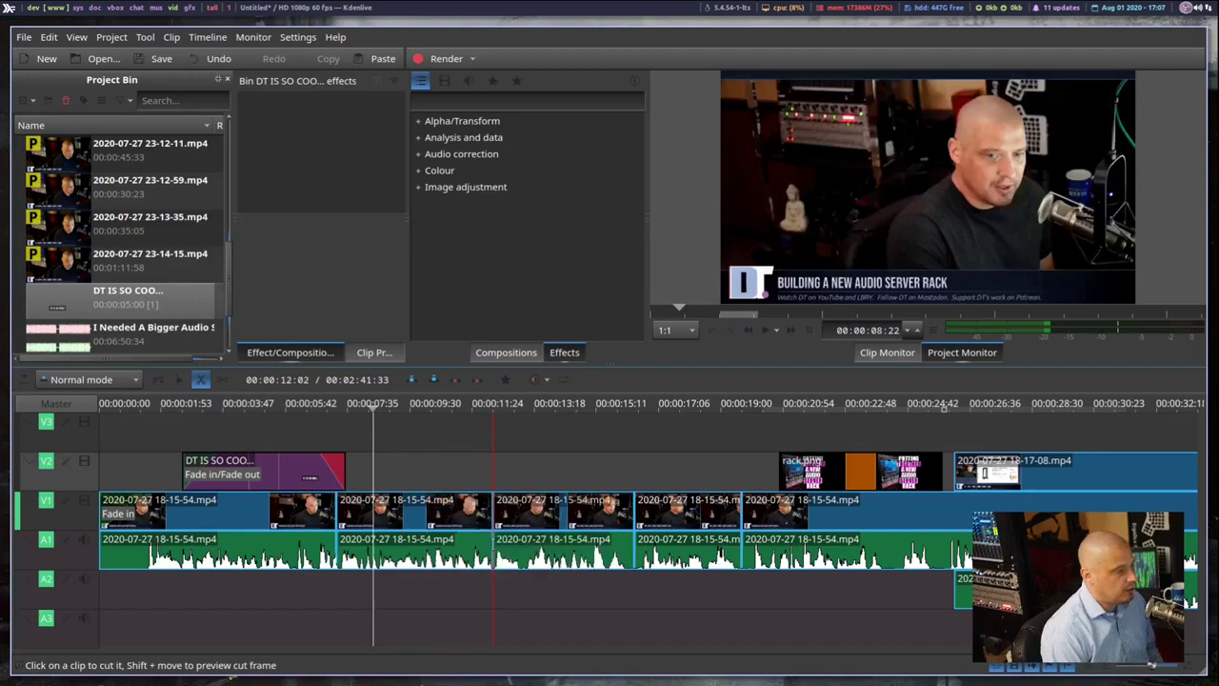
left_click(523, 553)
left_click(178, 379)
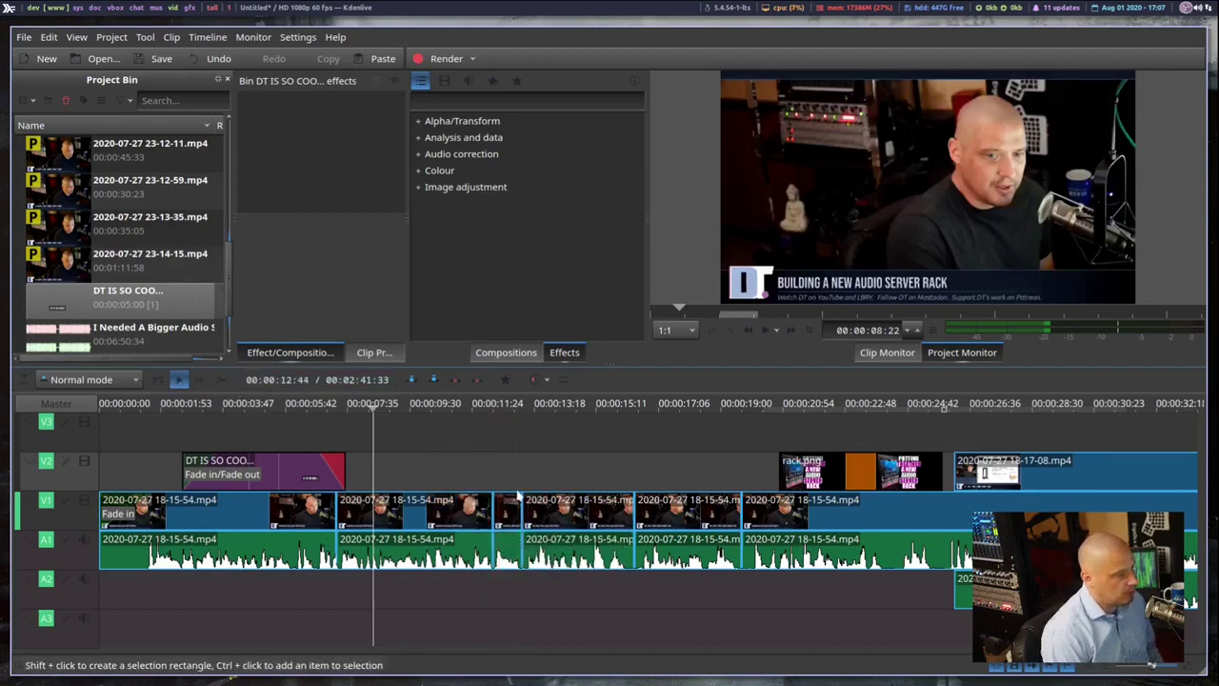
- Insert the Volume (keyframable) effect on the audio of the short isolated A1 segment
left_click(510, 550)
right_click(509, 550)
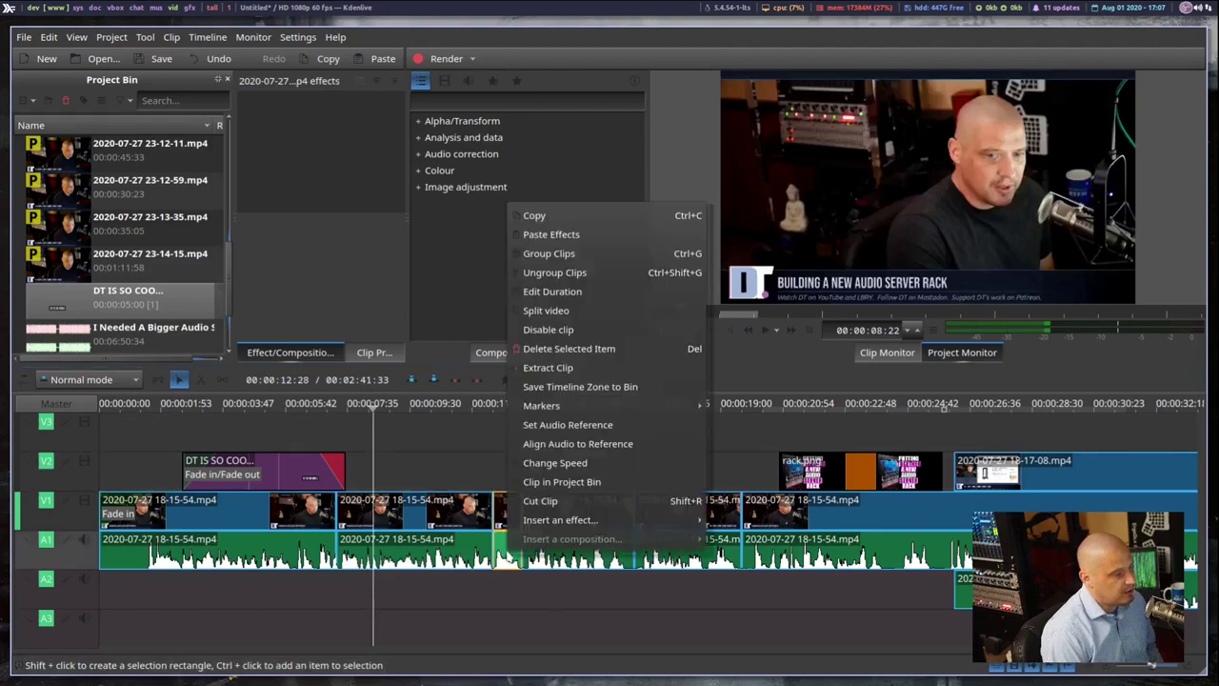
mouse_move(575, 522)
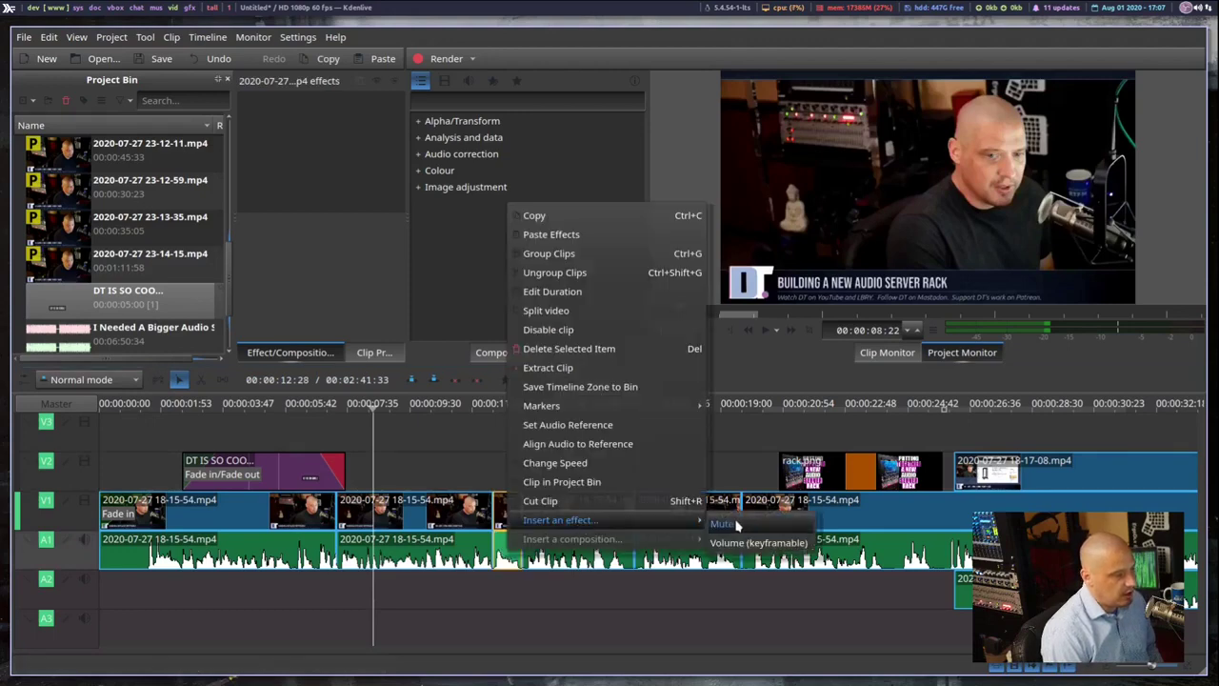
left_click(759, 543)
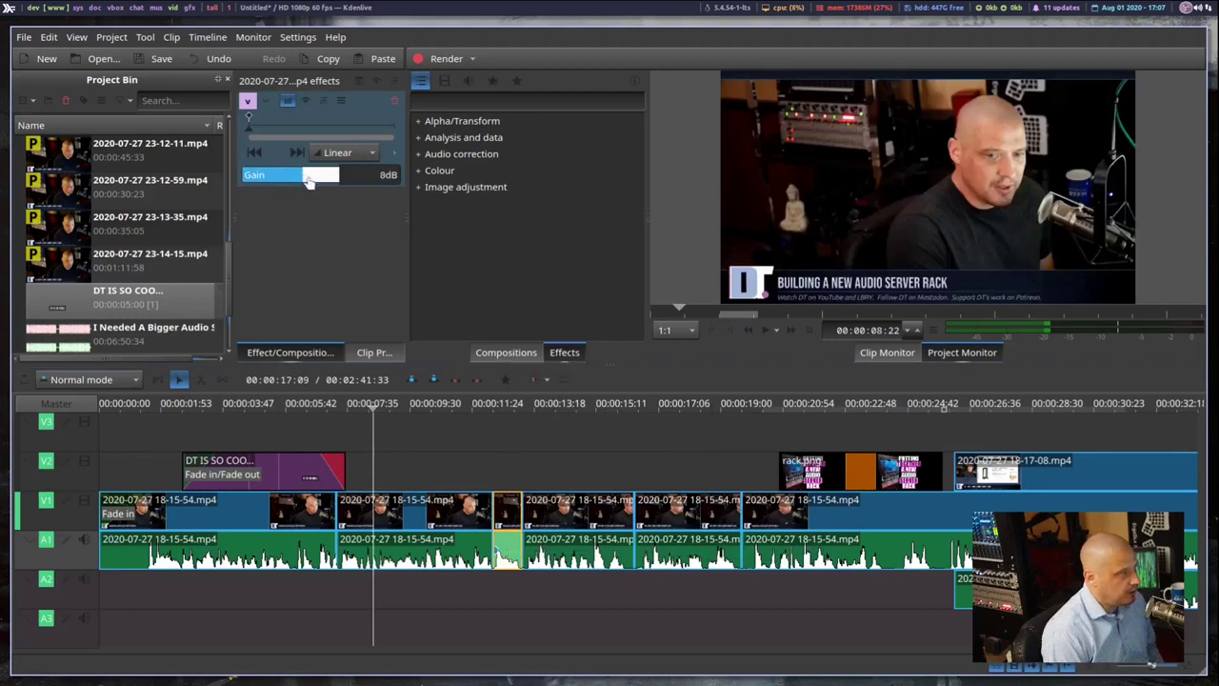
- Try gains of 15 dB and -100 dB on the short A1 segment, and remove its volume effect
left_click_drag(305, 181, 315, 183)
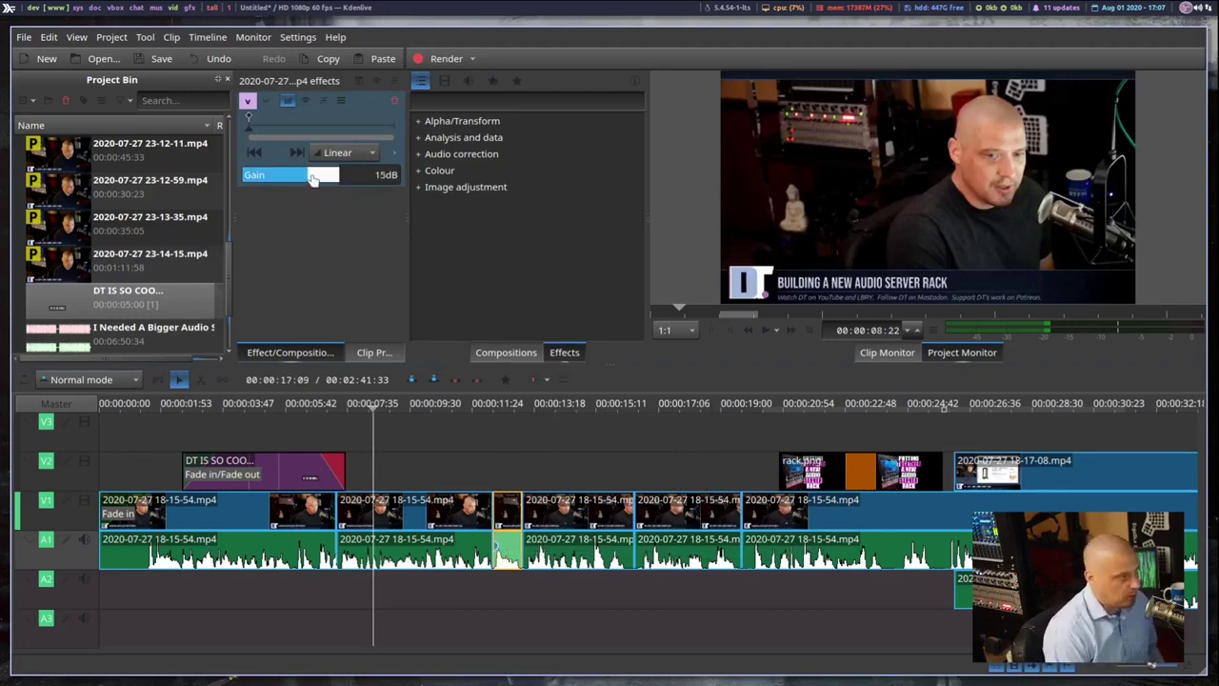
left_click_drag(314, 180, 191, 195)
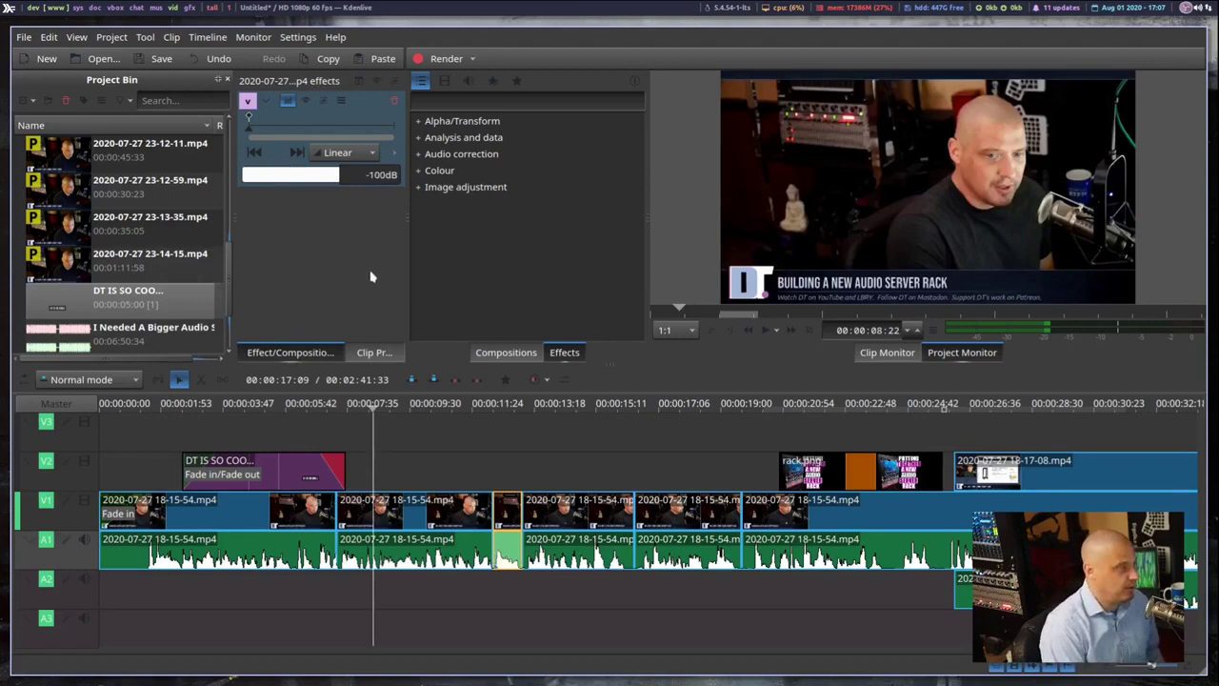
left_click(394, 102)
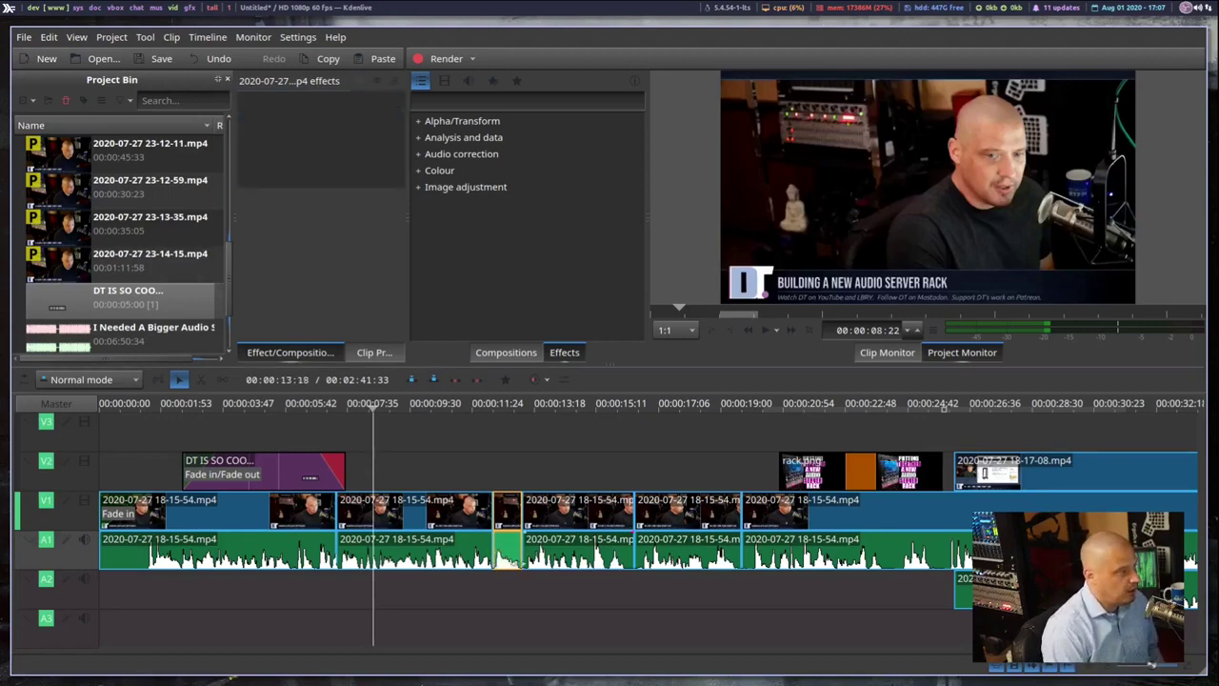
- Examine which effects and compositions can be inserted on the short segment's audio and video, without applying any
right_click(507, 550)
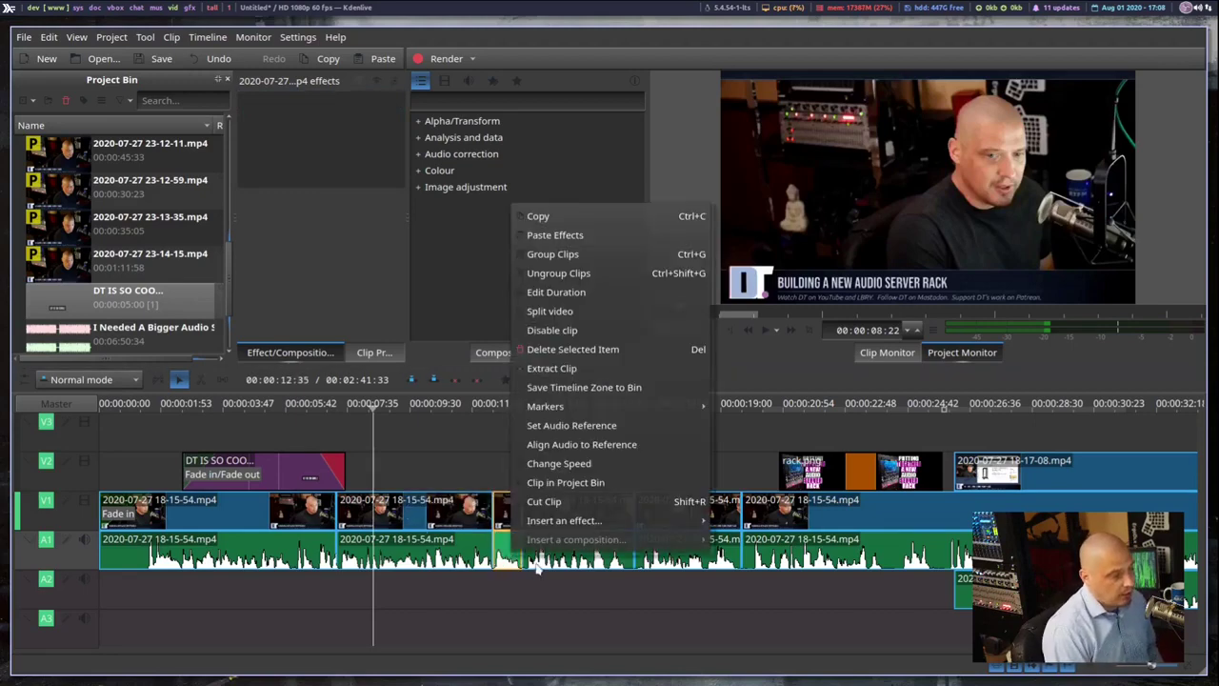
mouse_move(644, 526)
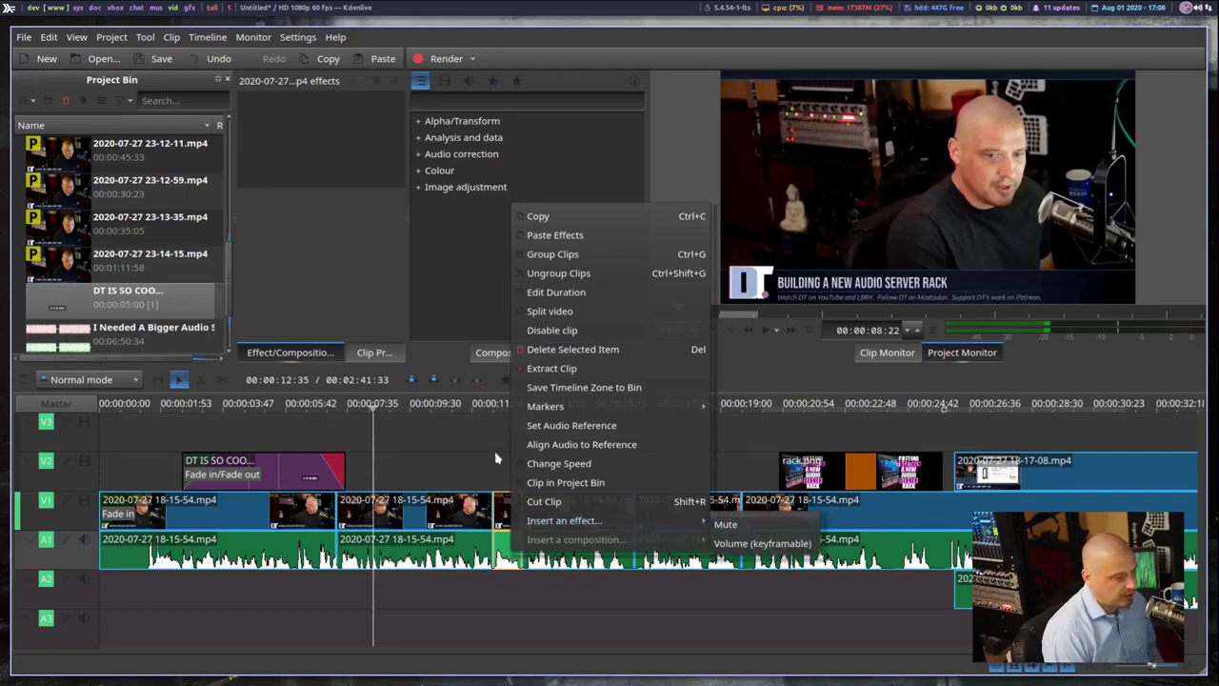
left_click(464, 459)
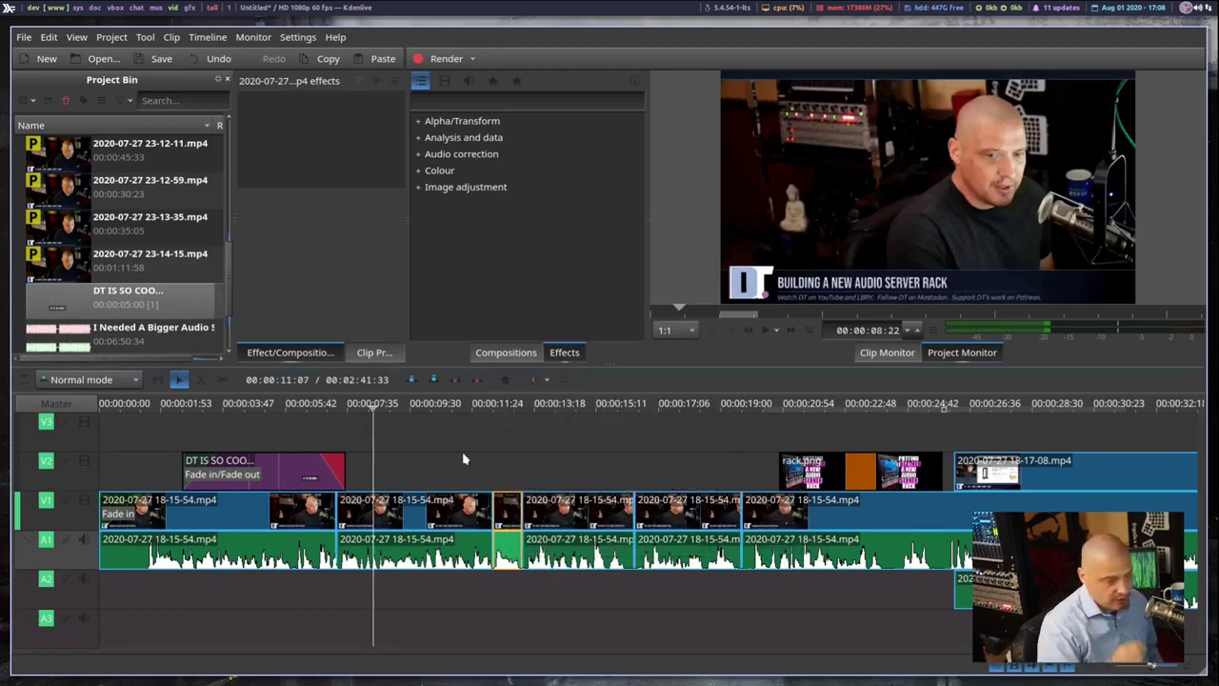
right_click(512, 508)
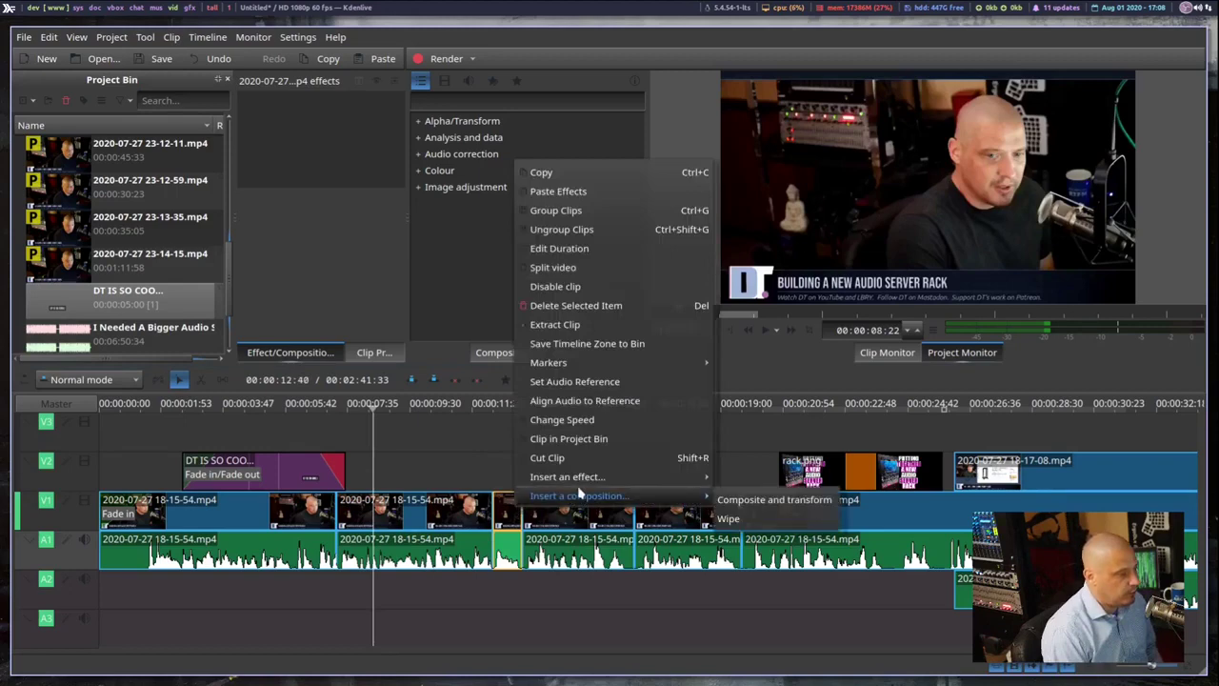
mouse_move(594, 483)
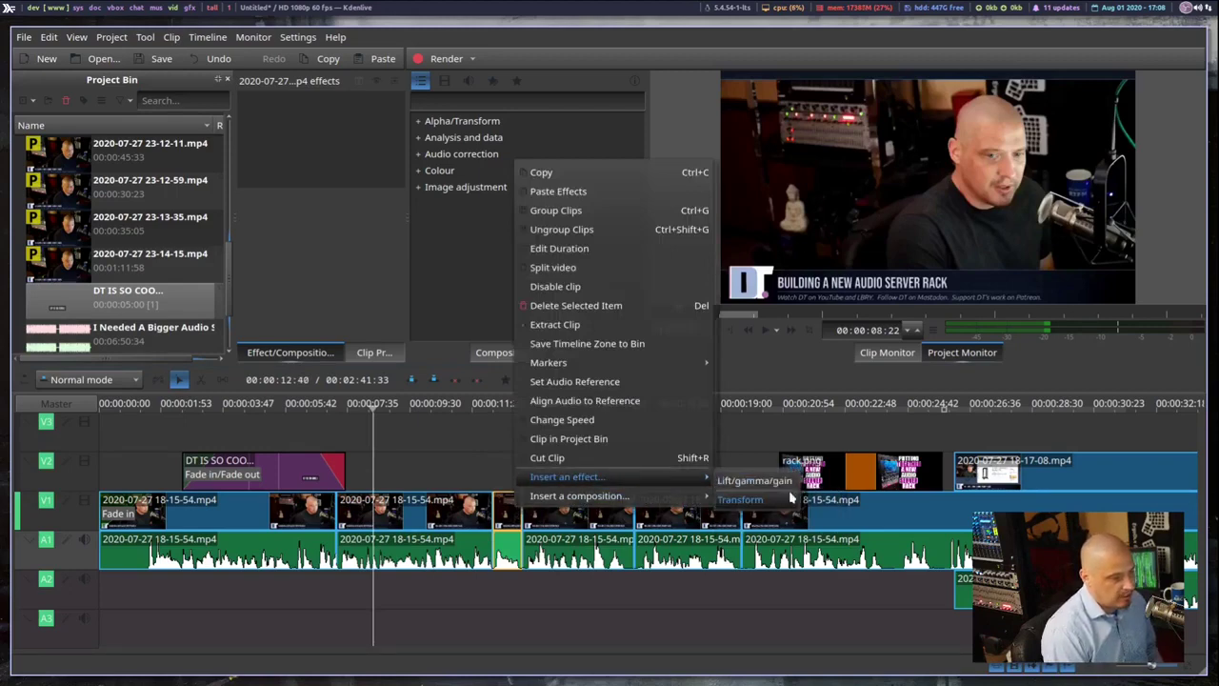
left_click(425, 550)
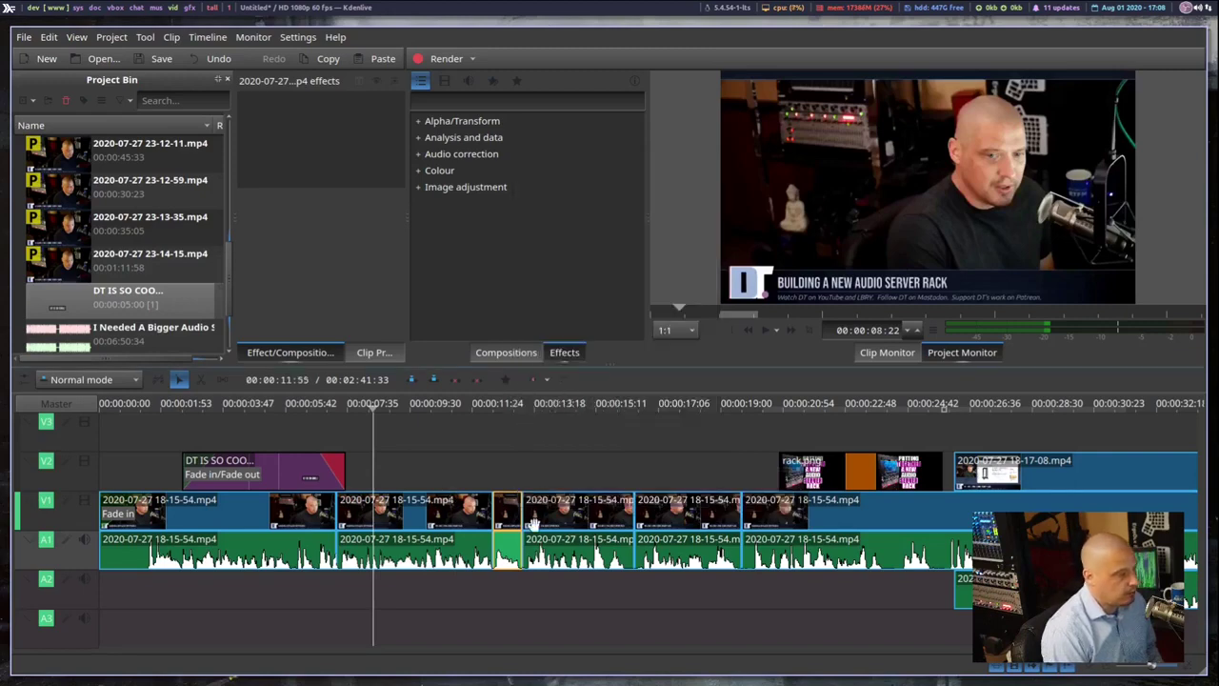
right_click(519, 549)
mouse_move(598, 526)
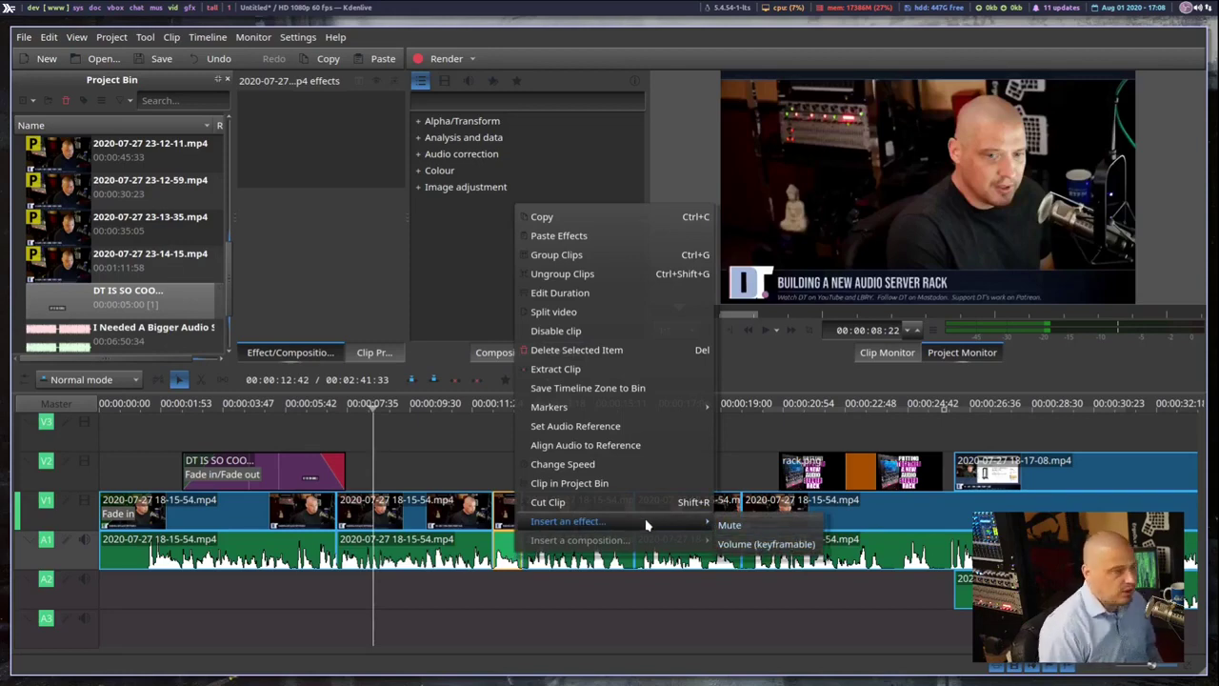
left_click(467, 476)
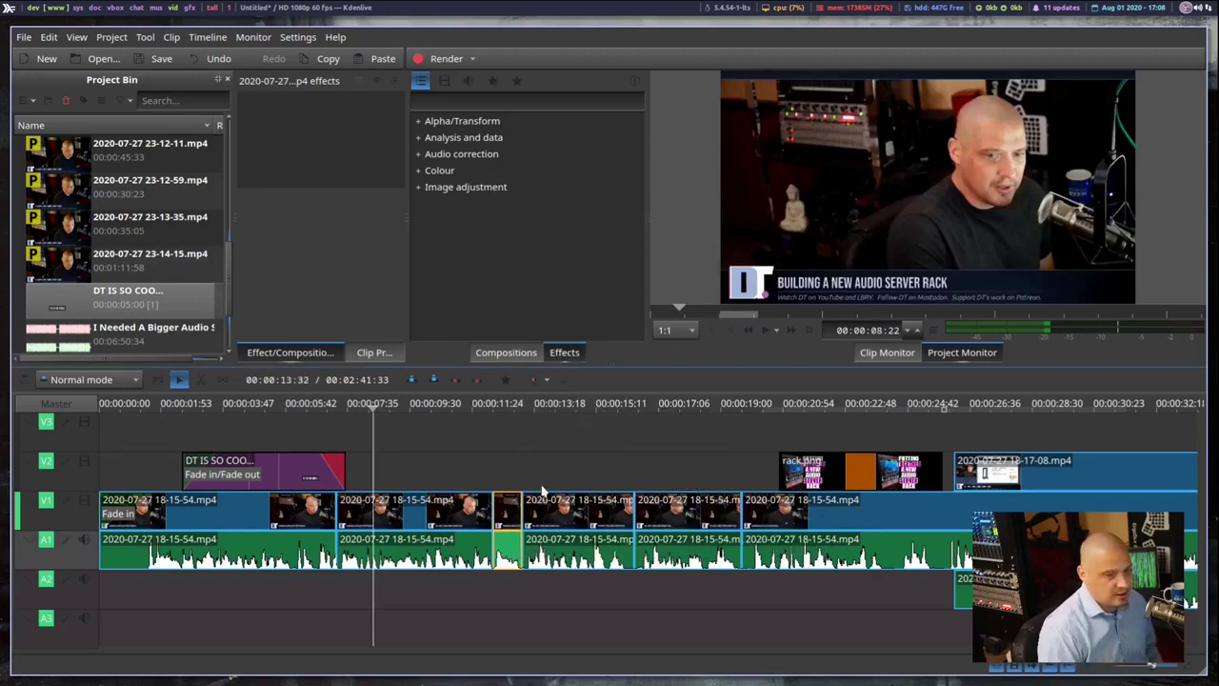
- Examine the Alpha/Transform effects and the option to add Vignette Effect to favorites, leaving the favorites as they are
left_click(418, 121)
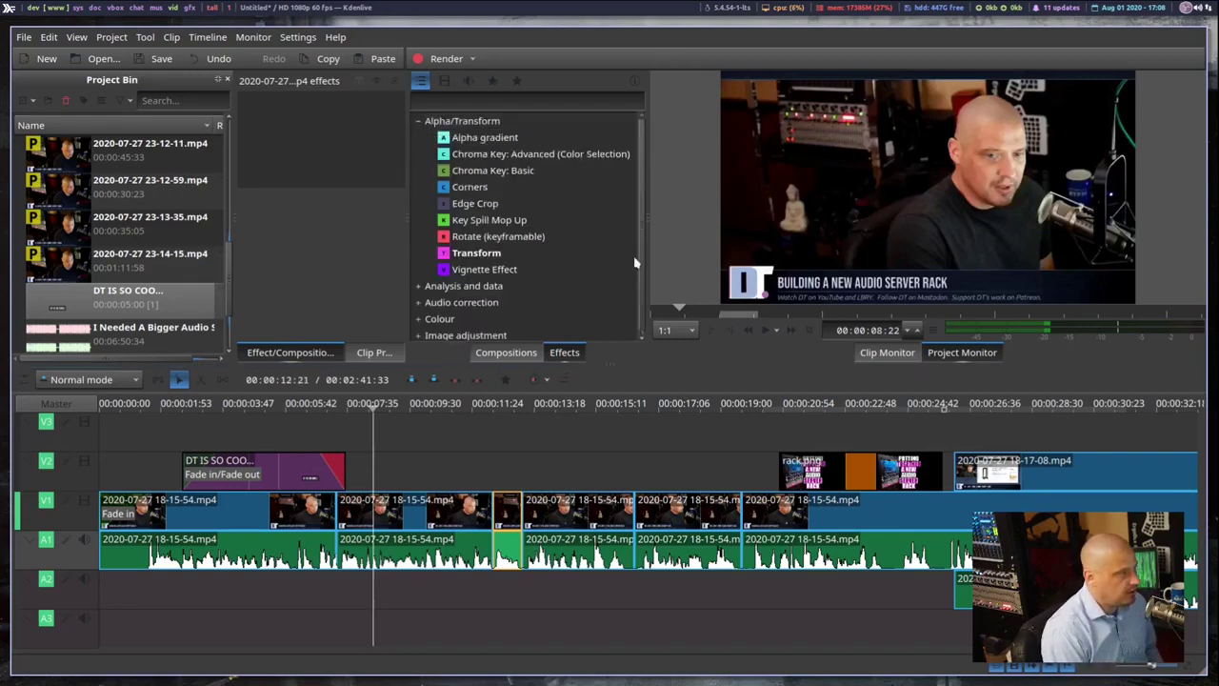
left_click(537, 257)
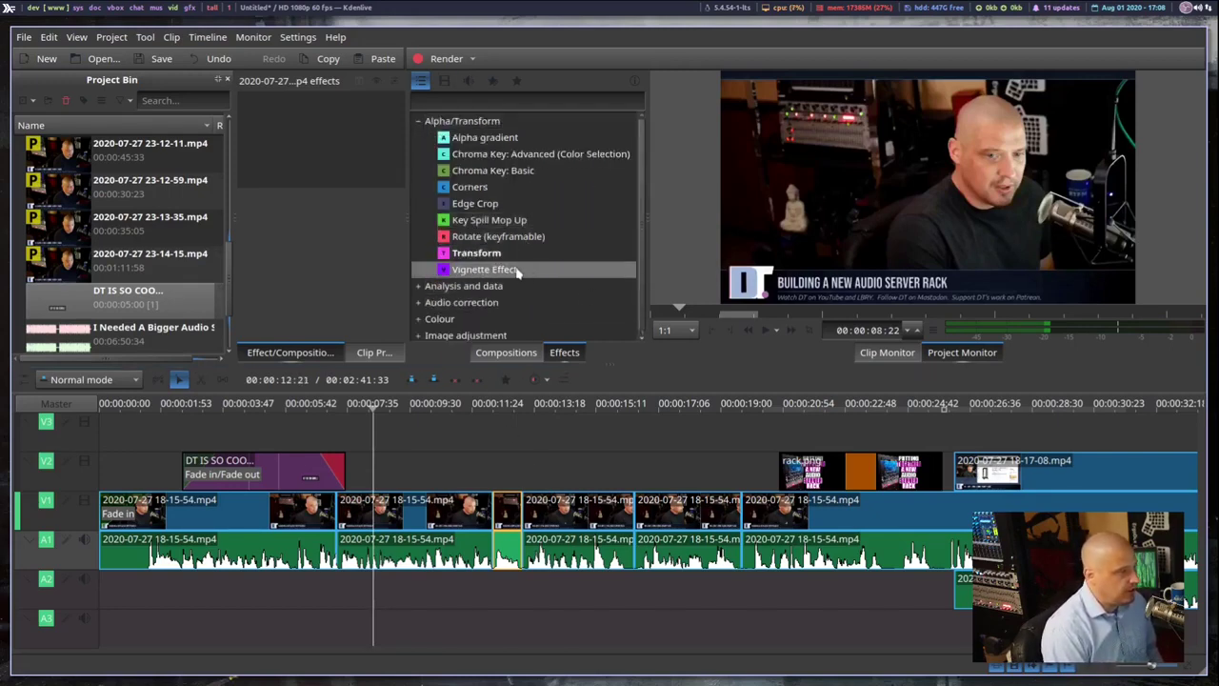
right_click(518, 271)
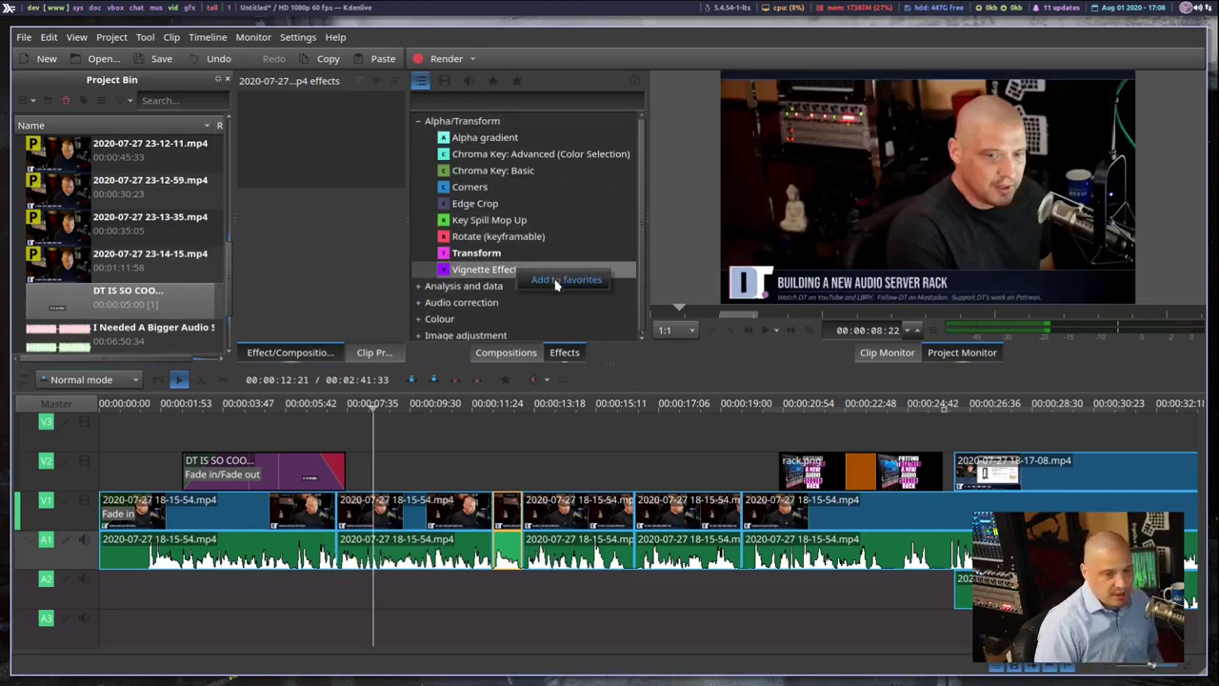
left_click(417, 124)
left_click(417, 121)
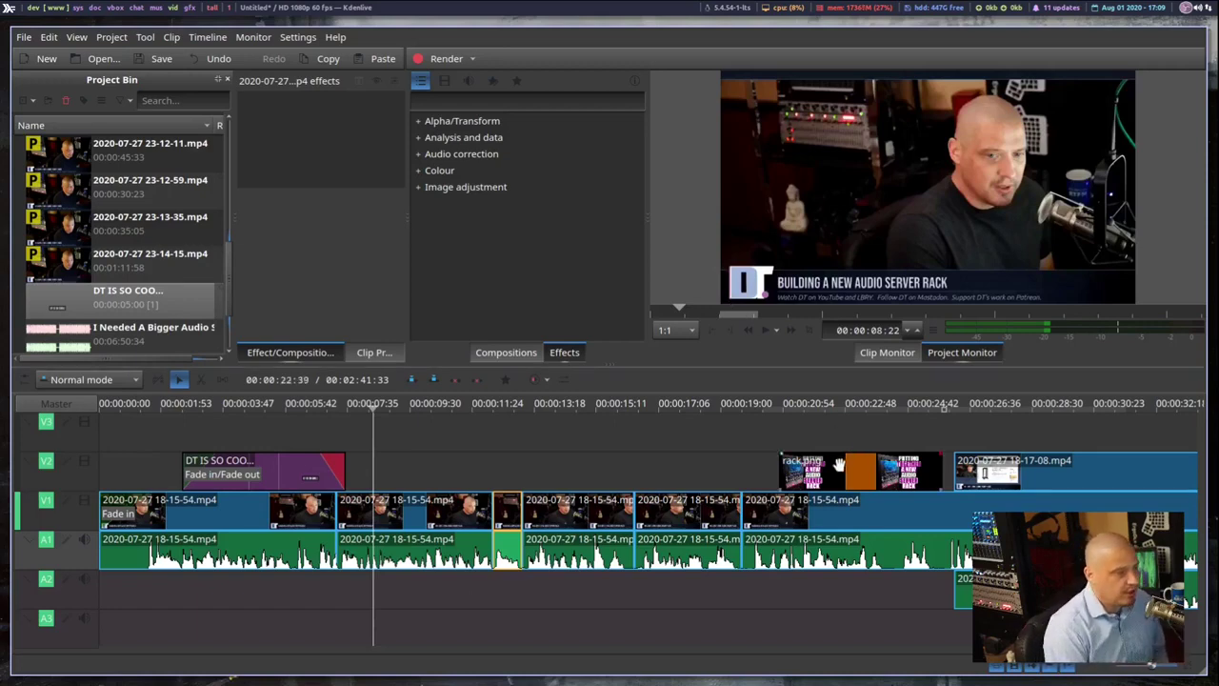
- Move rack.png earlier on V2 to start at about 00:00:15, and bring the playhead to the start of the 18-17-08 clip
left_click_drag(851, 458, 655, 467)
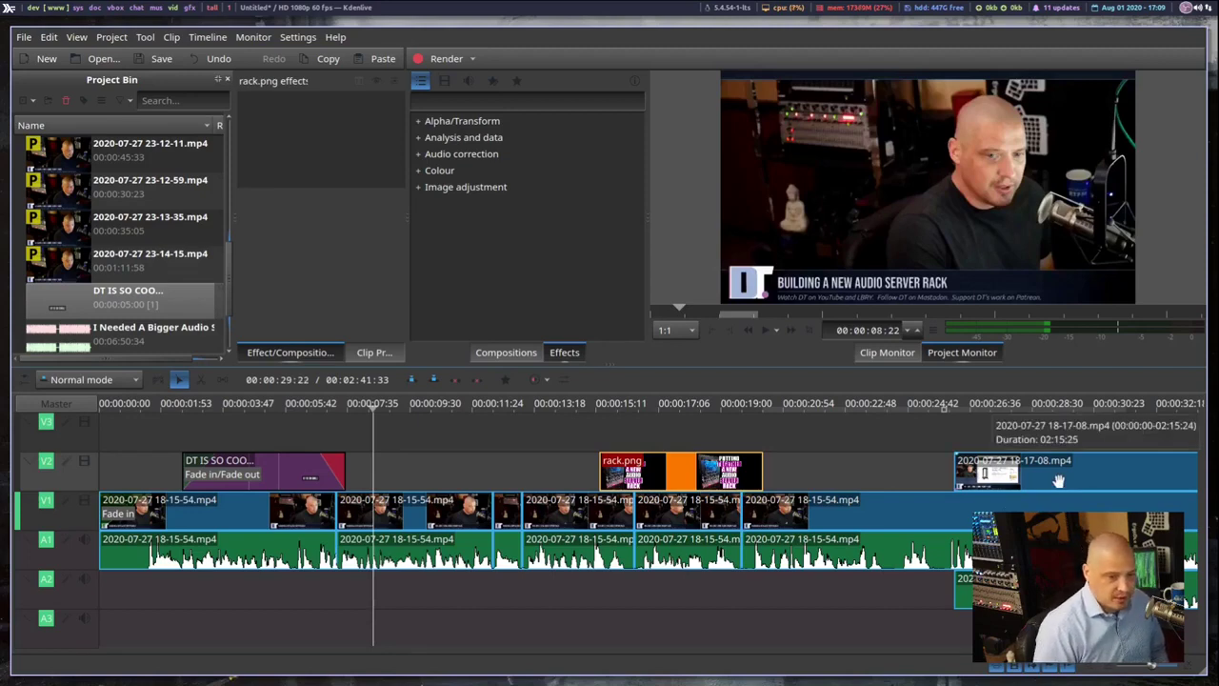
left_click(855, 472)
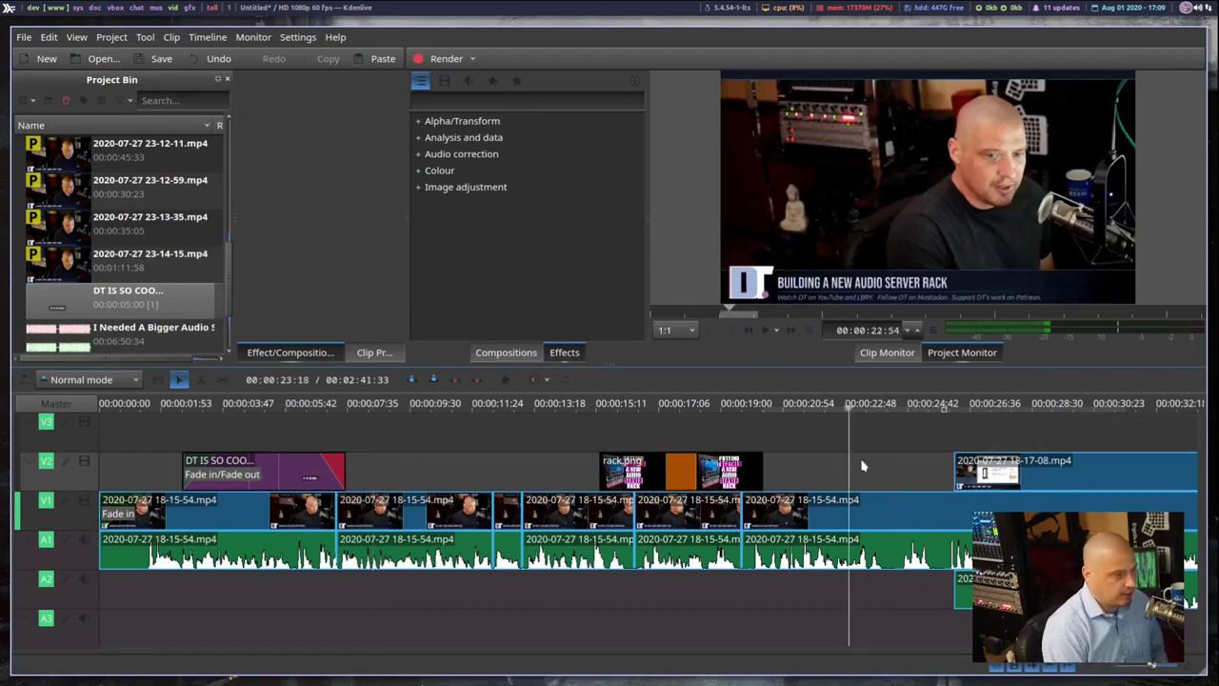
left_click(892, 467)
left_click_drag(892, 467, 958, 464)
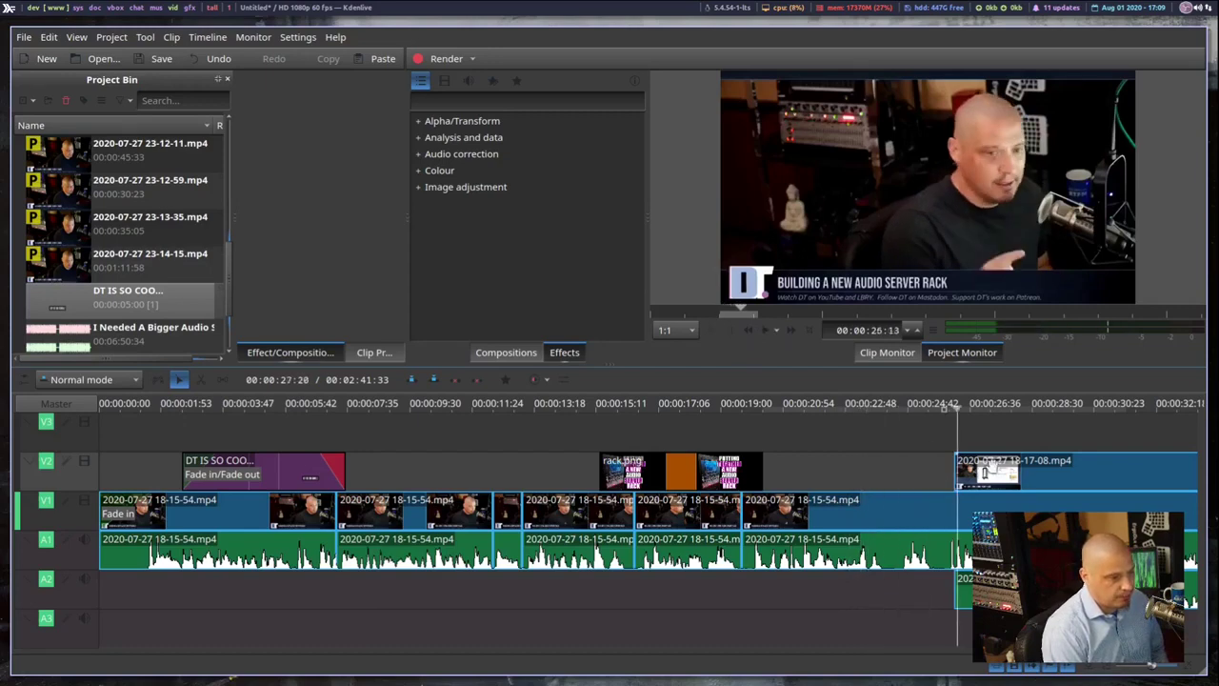
left_click(991, 467)
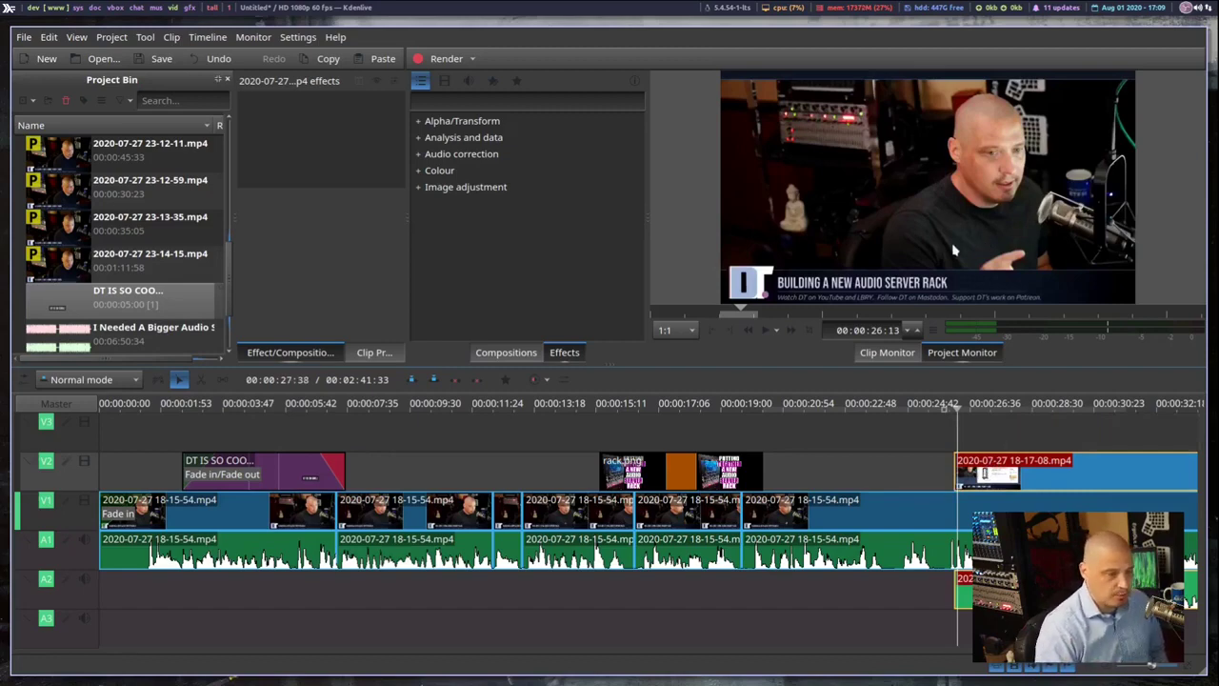
left_click(1008, 503)
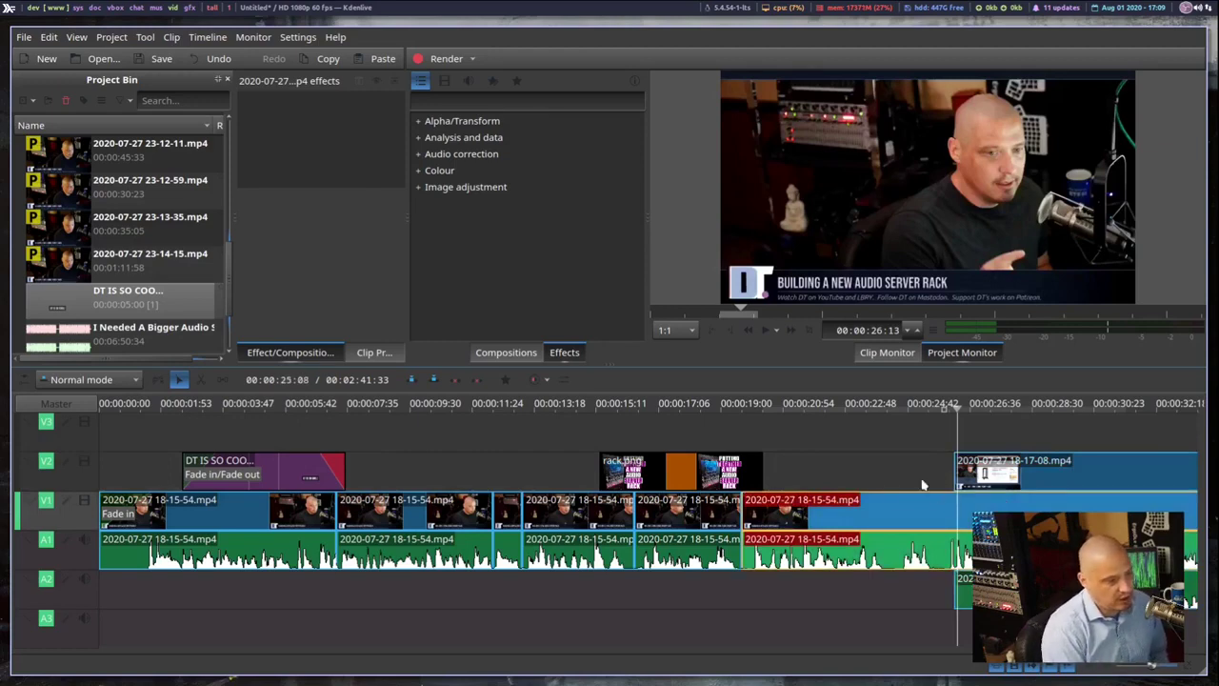
left_click(889, 463)
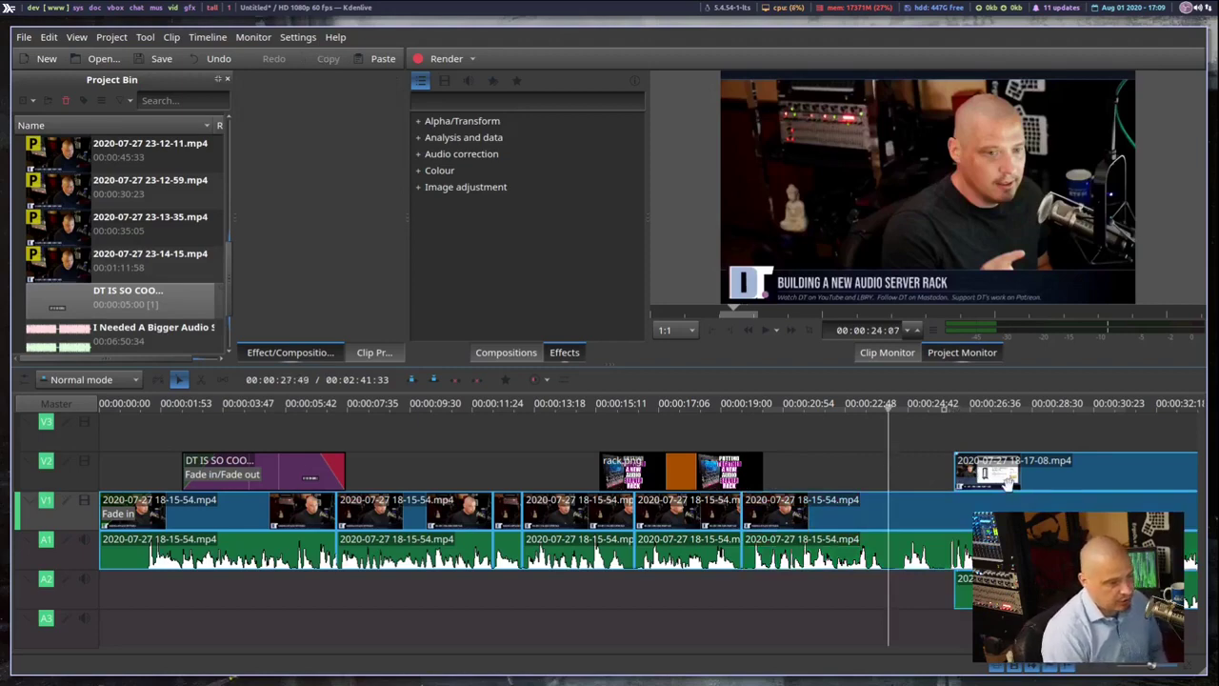
left_click(1015, 476)
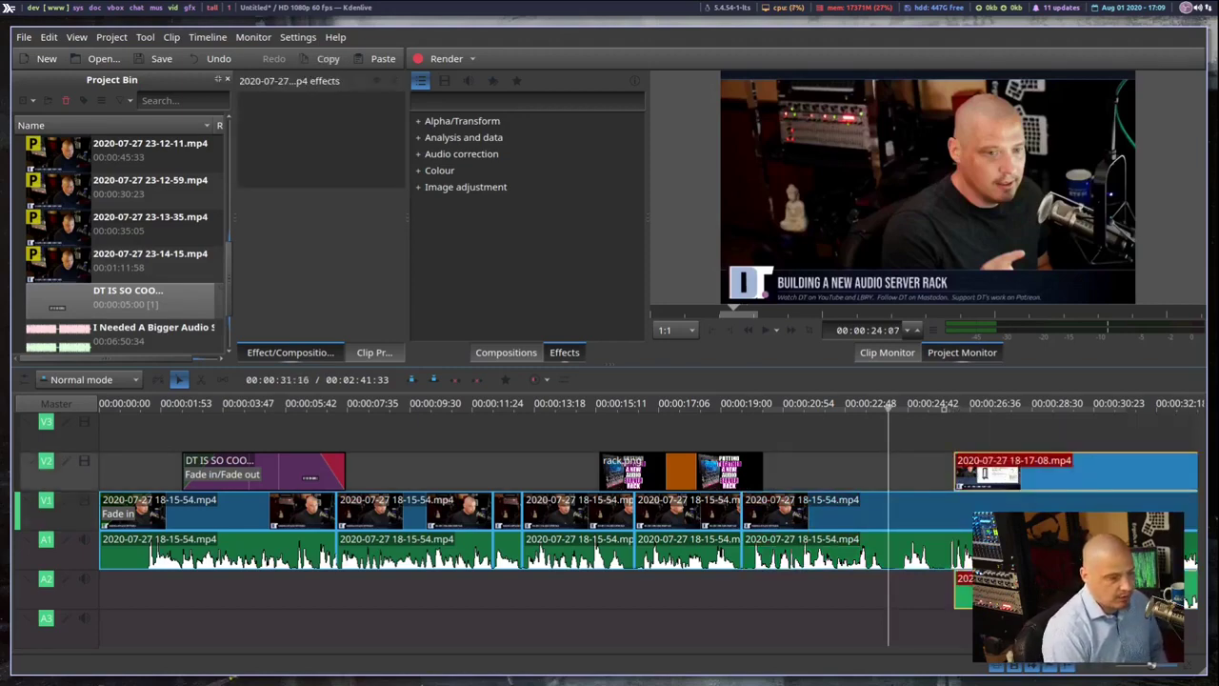
left_click_drag(997, 406, 1197, 443)
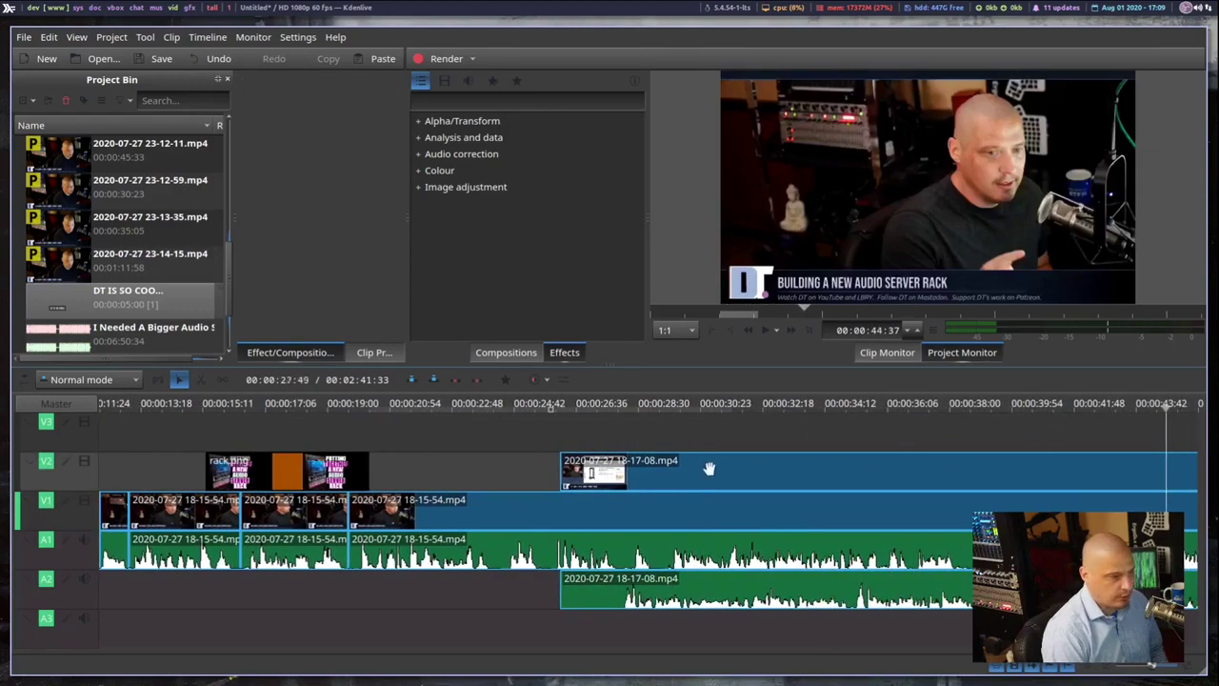
left_click(674, 464)
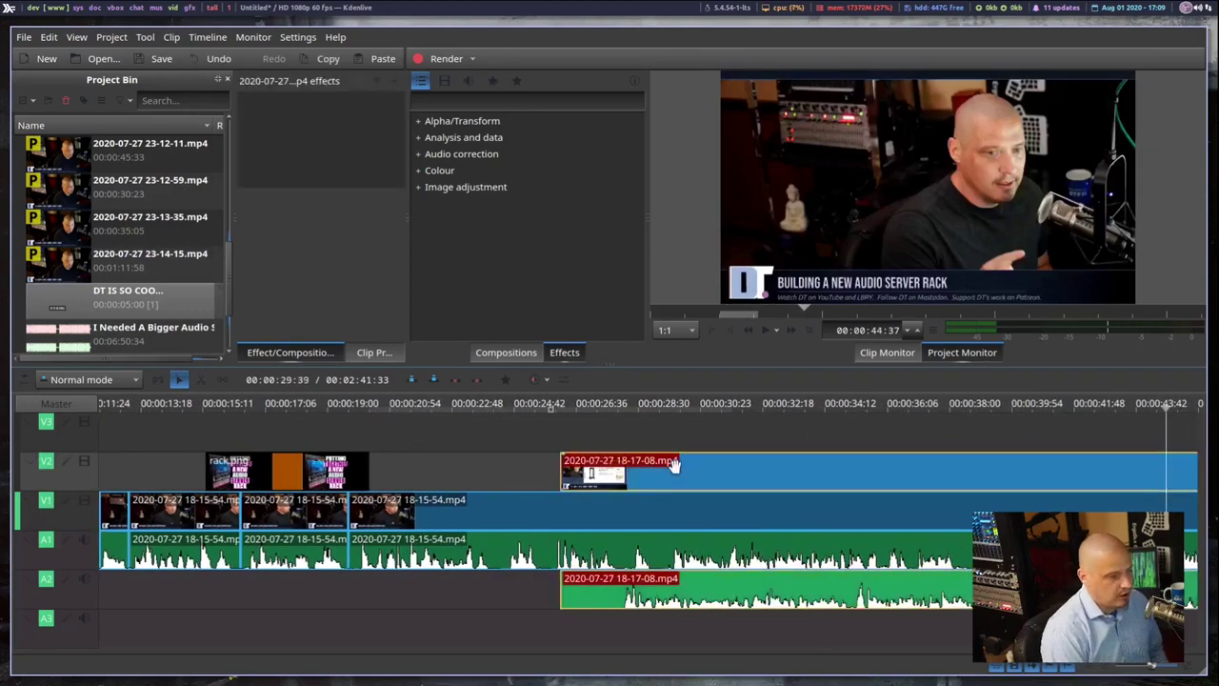
right_click(675, 465)
mouse_move(765, 433)
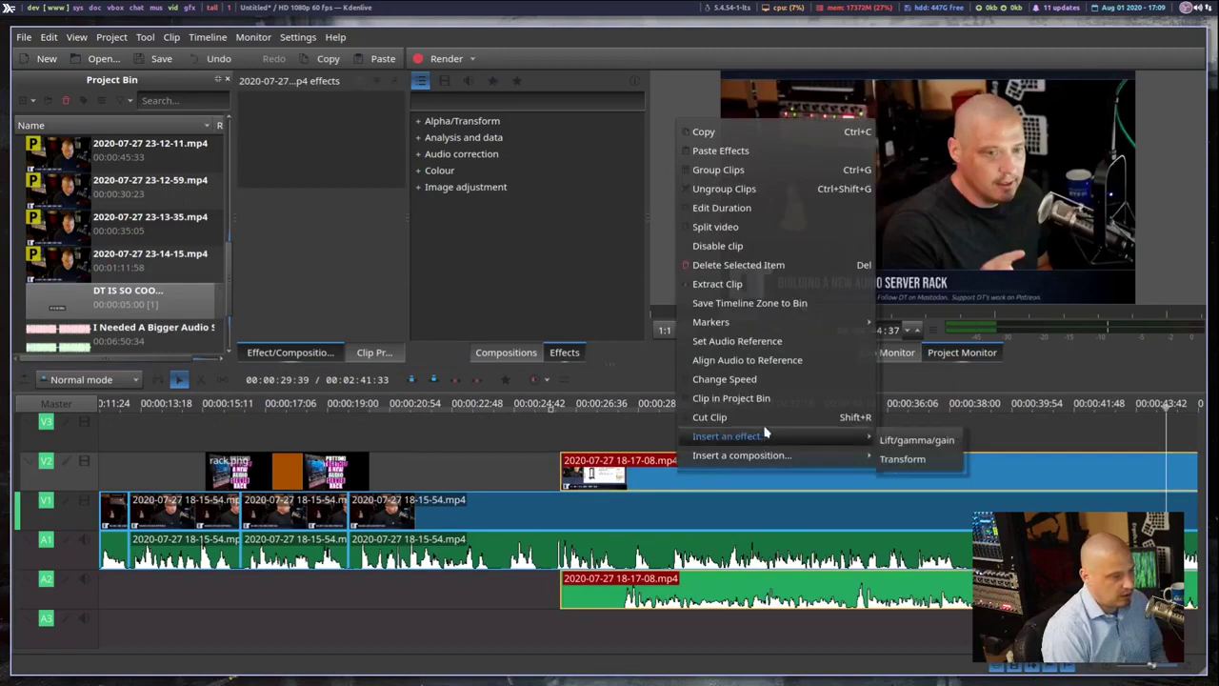
left_click(934, 461)
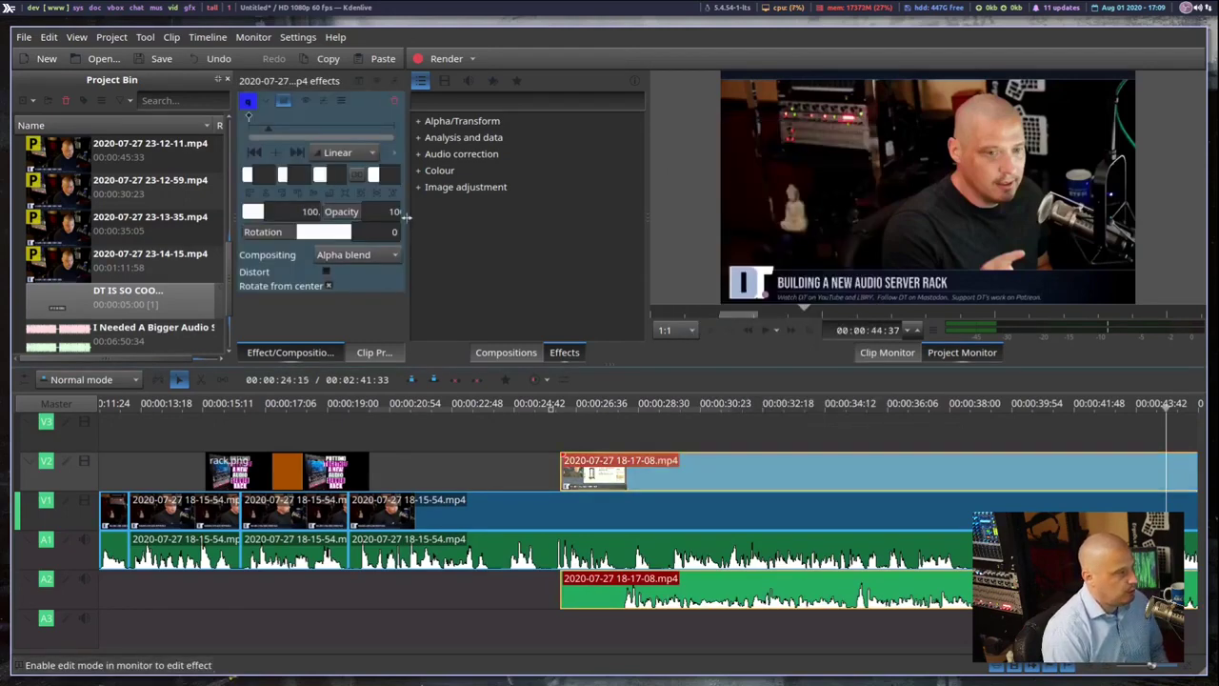
- Widen the effect settings and set the clip's transform to X 50, Y -100 and width 800
left_click_drag(406, 217, 657, 238)
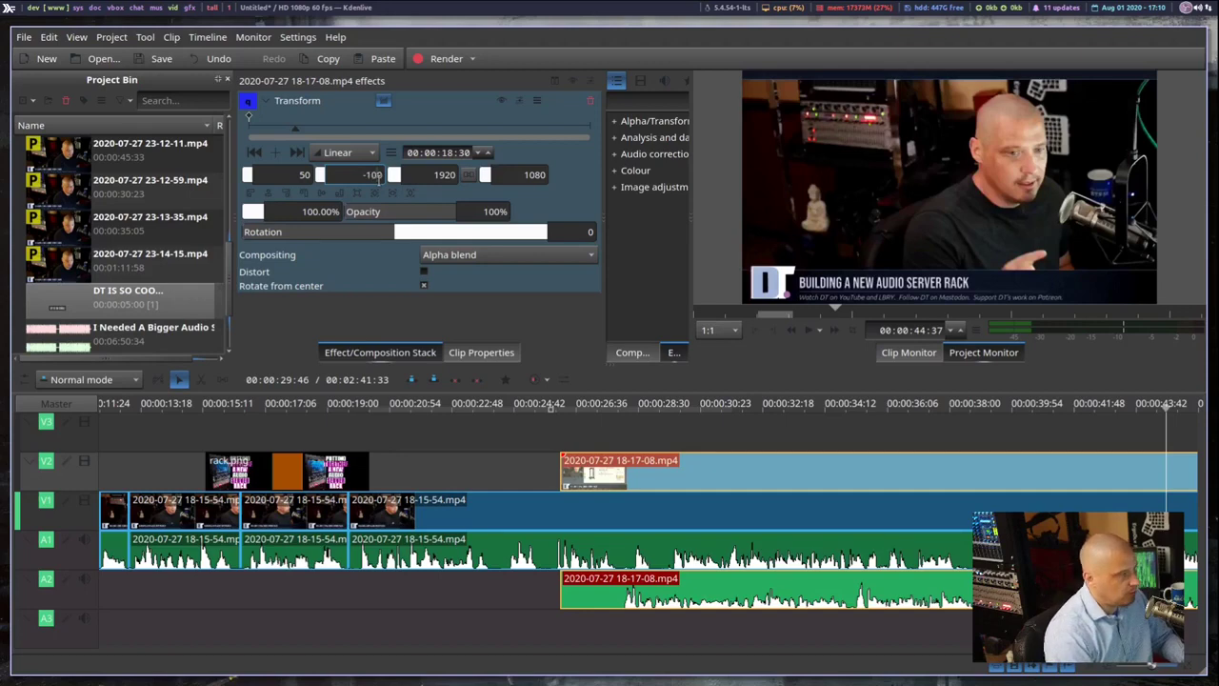
left_click(443, 176)
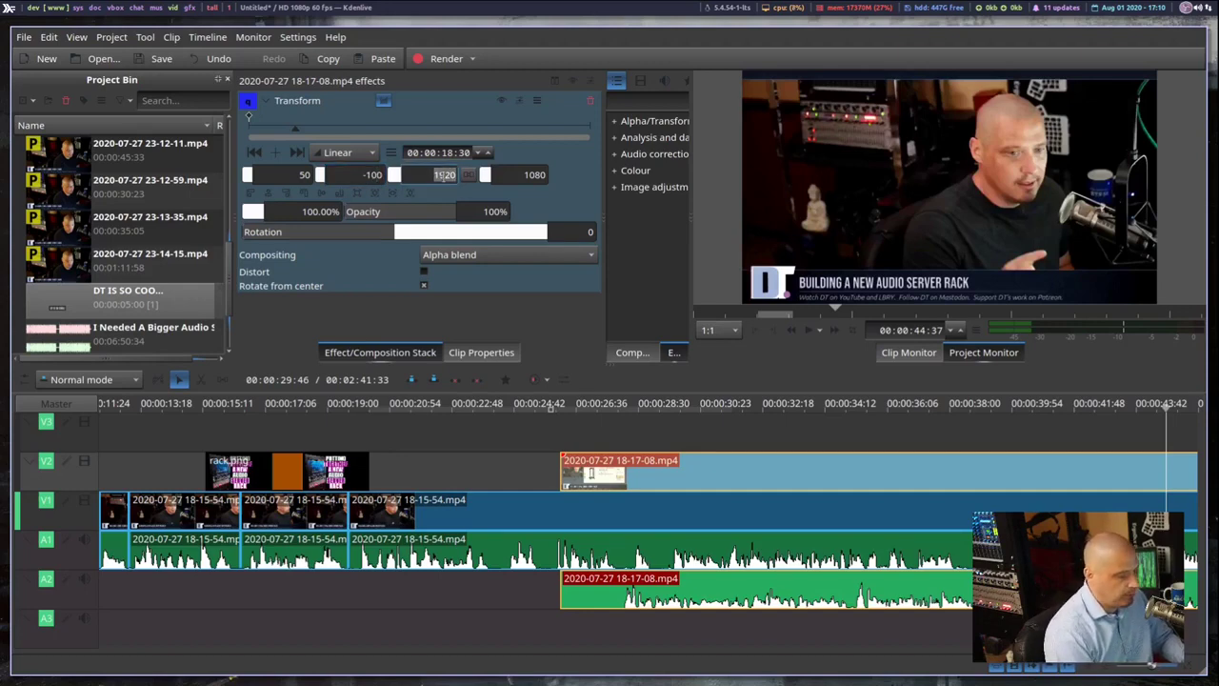
type("800")
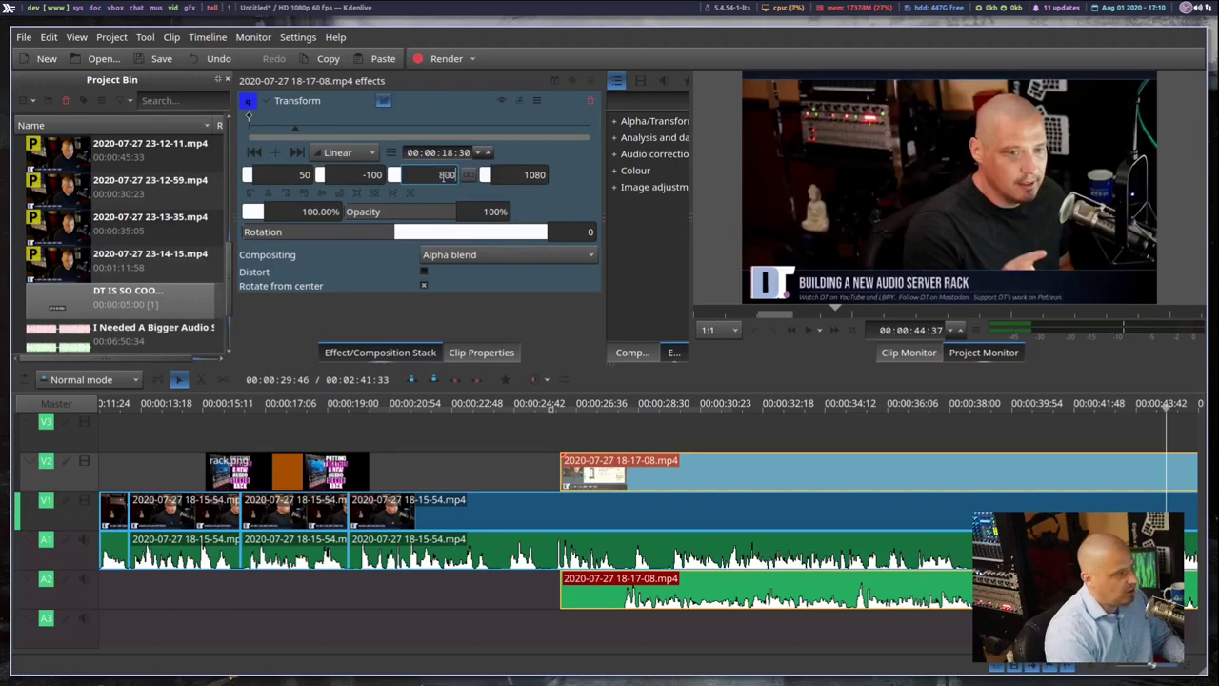
- Preview the resized V2 overlay by playing the timeline from just before the clip starts
left_click(517, 441)
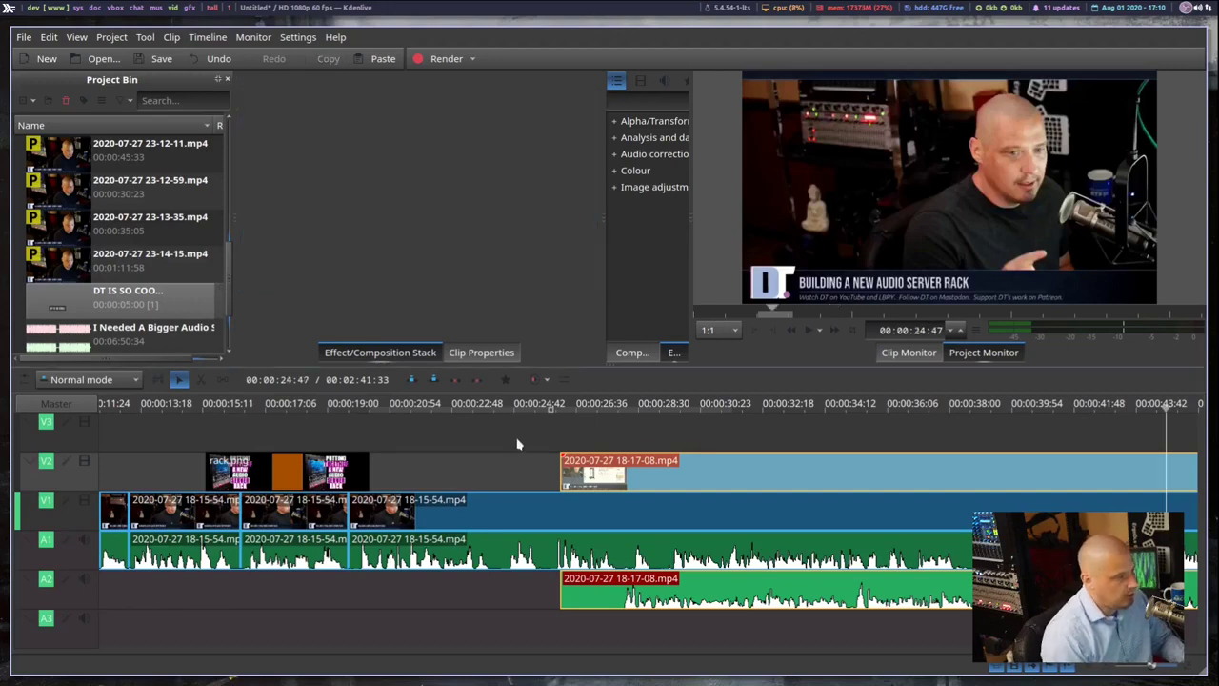
left_click(809, 330)
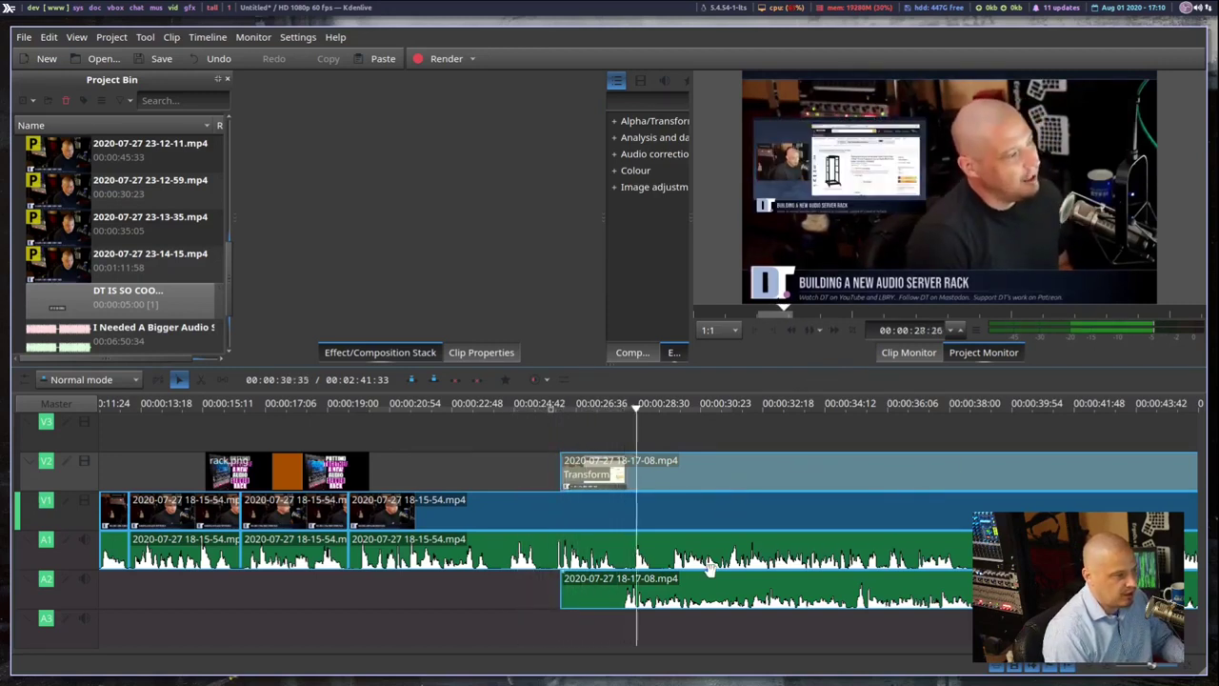
left_click(811, 336)
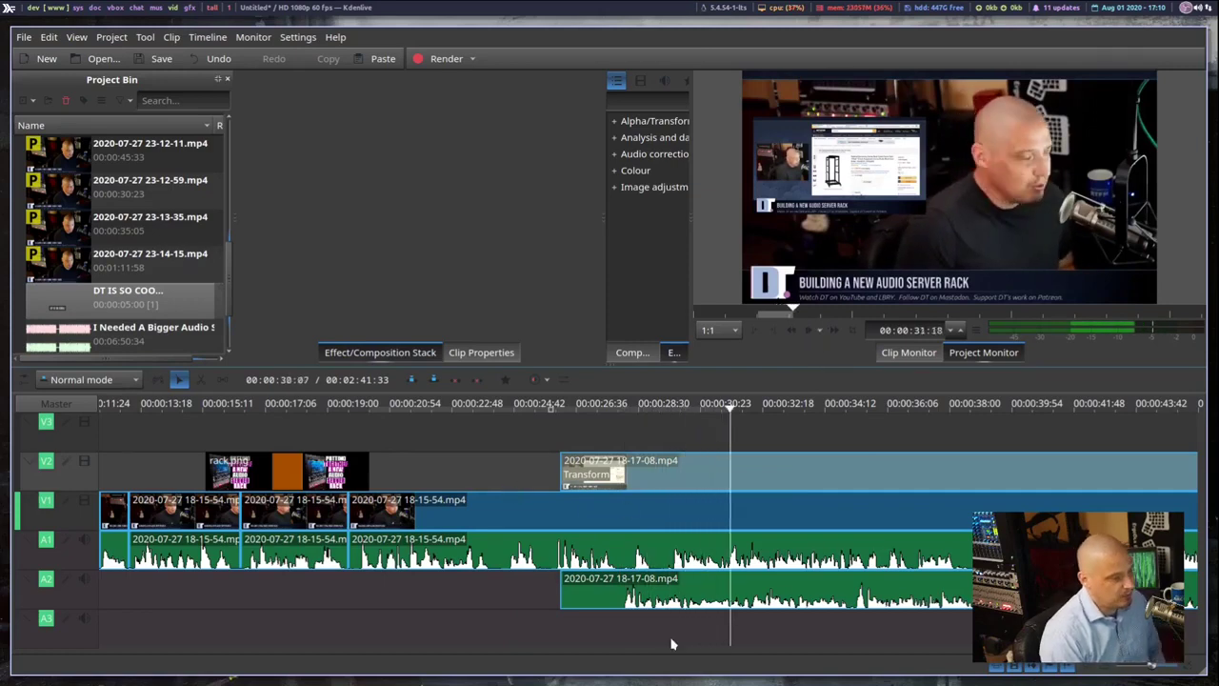
- Insert the Mute effect on the overlay clip's A2 audio and place the playhead just before the clip
right_click(637, 596)
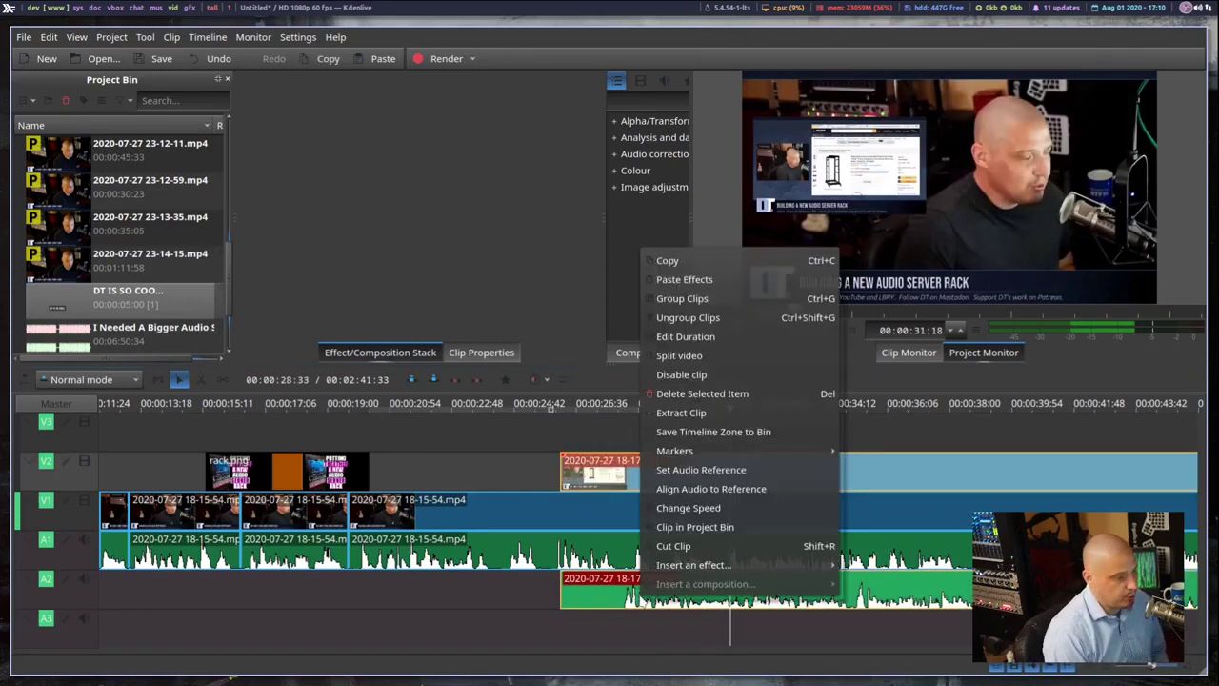
mouse_move(760, 572)
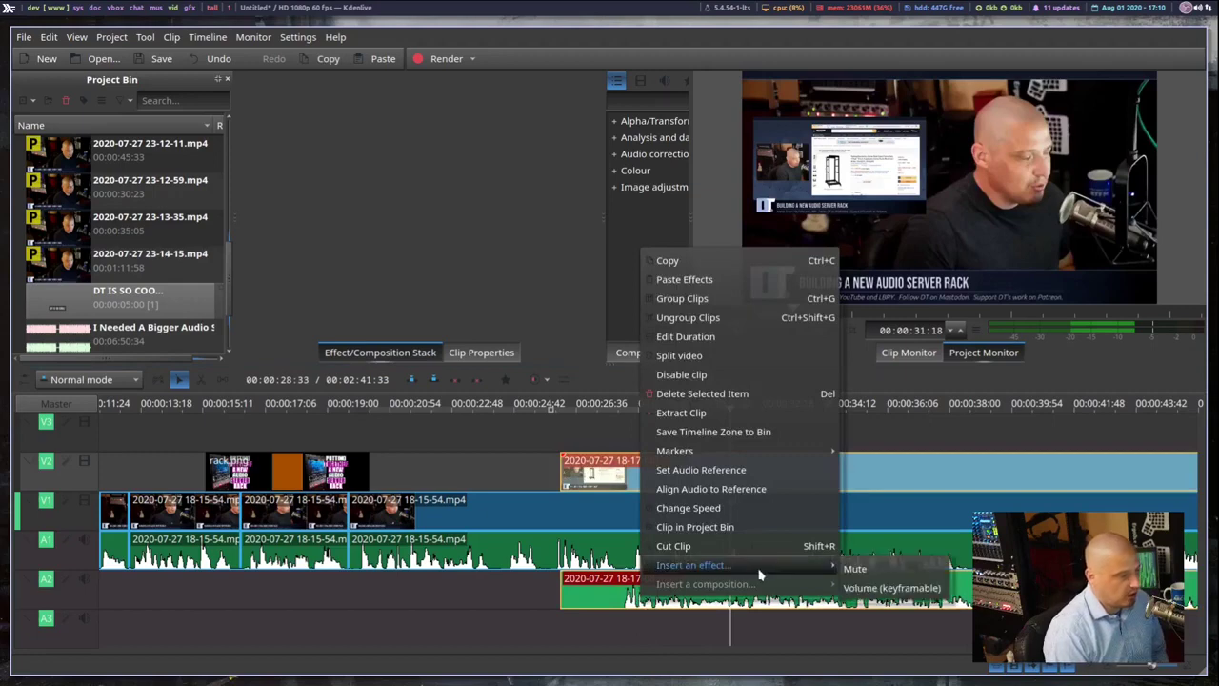
left_click(860, 571)
left_click(534, 461)
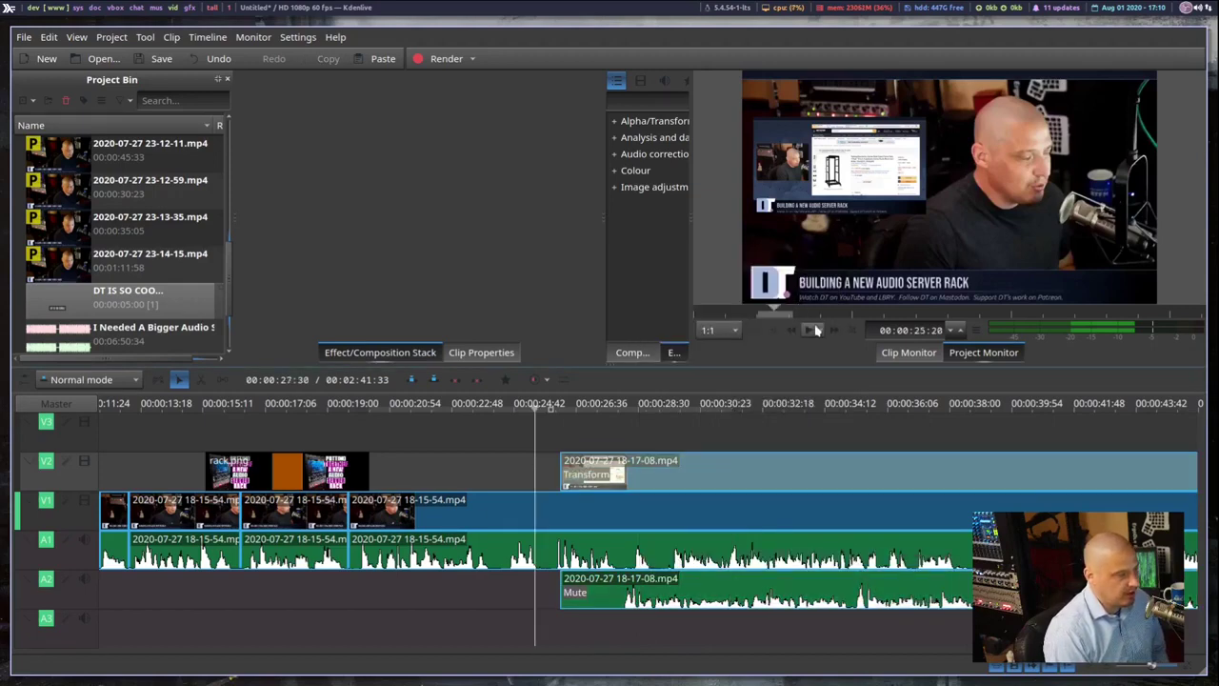
- Play the timeline through the start of the V2 overlay to check its muted audio, and move the playhead back before the rack.png clip
key("space")
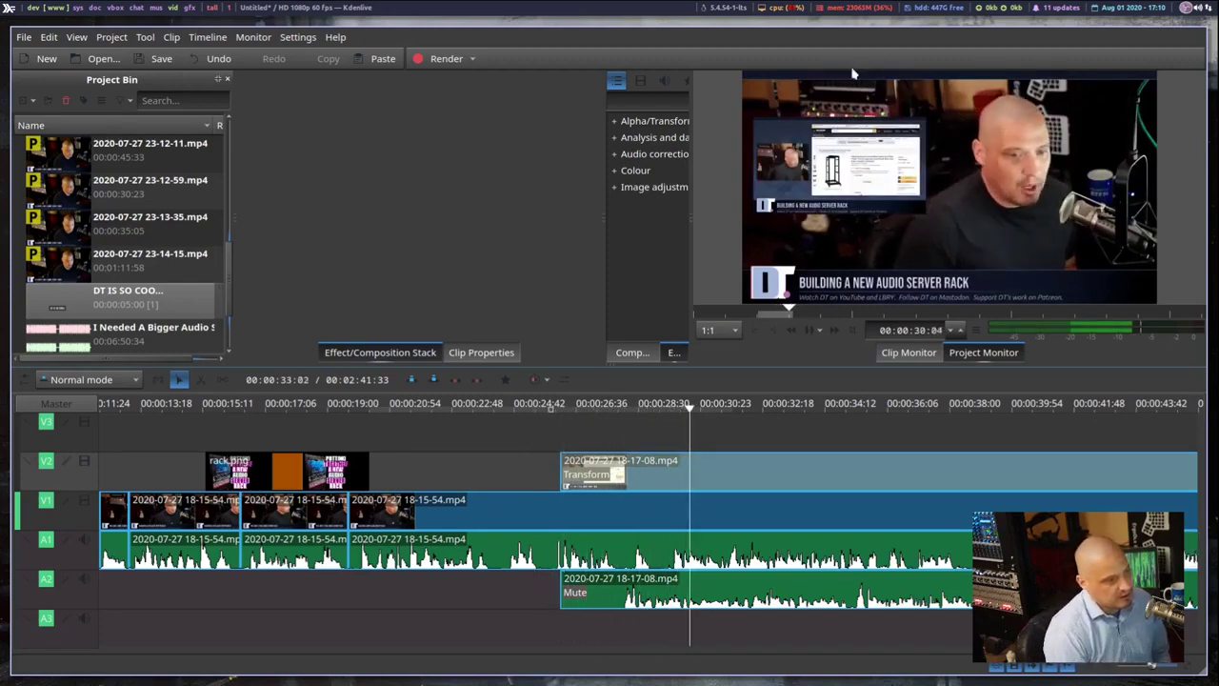
left_click(809, 331)
left_click_drag(167, 449, 130, 448)
- Move the rack.png clip on V2 to start at the last cut on V1, and insert the Transform effect on it
left_click_drag(291, 464, 433, 474)
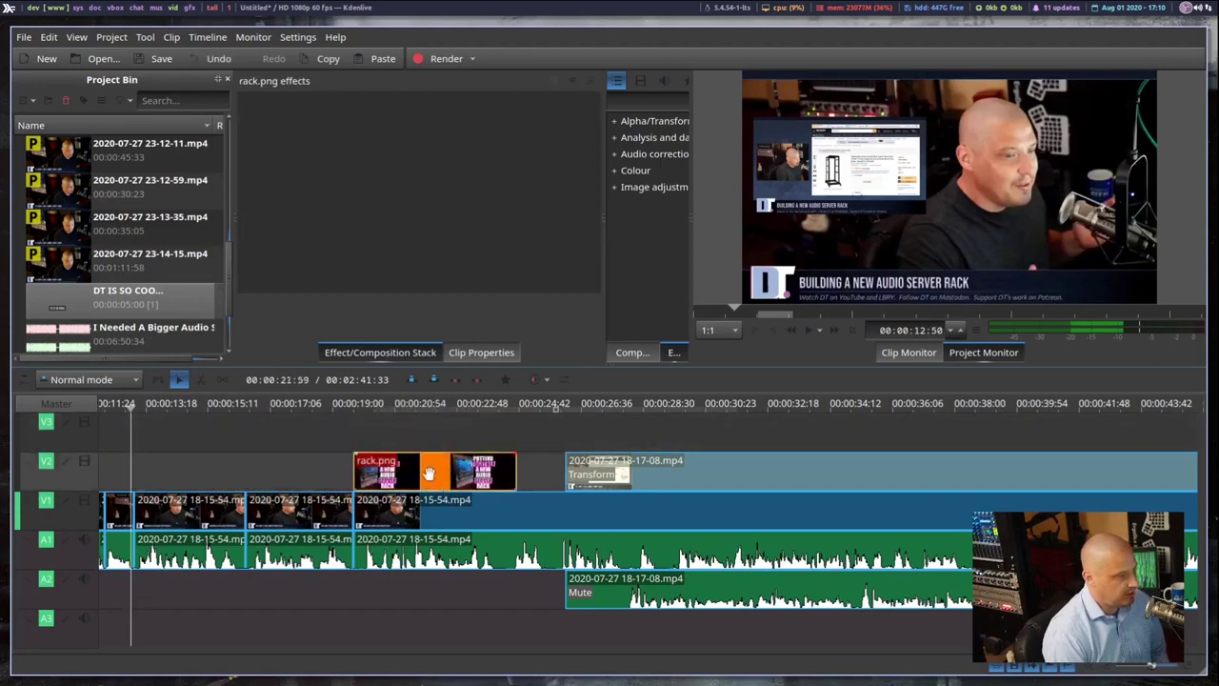
right_click(431, 473)
mouse_move(523, 448)
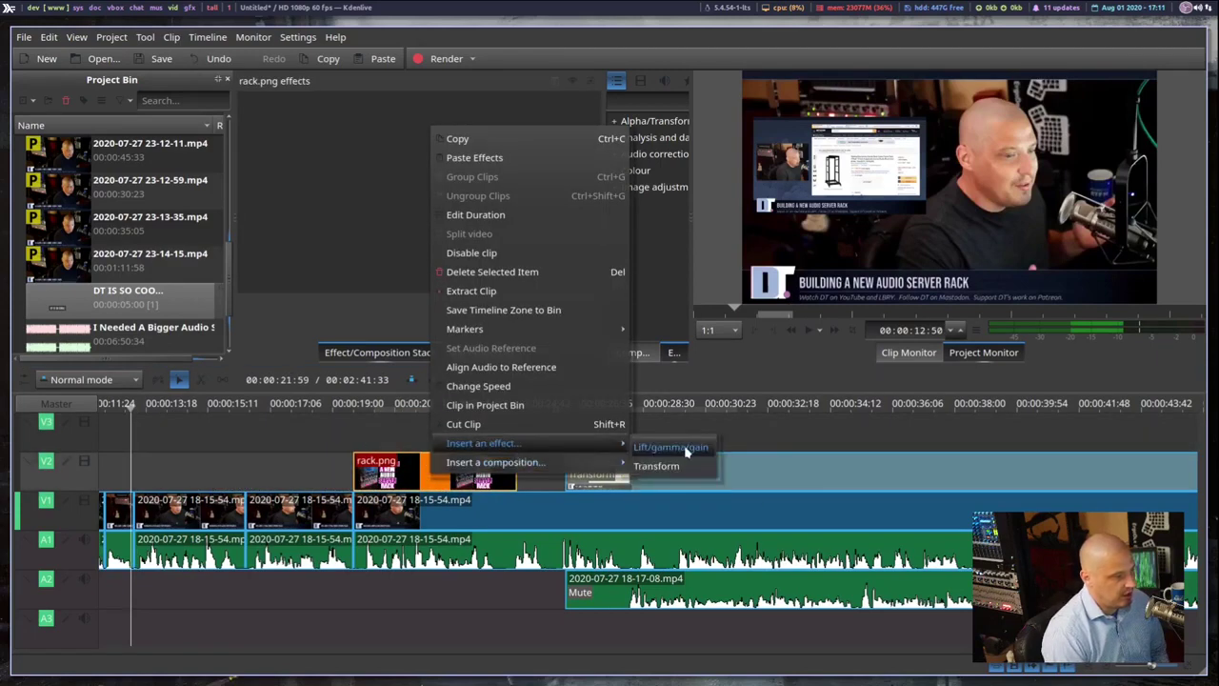
left_click(657, 466)
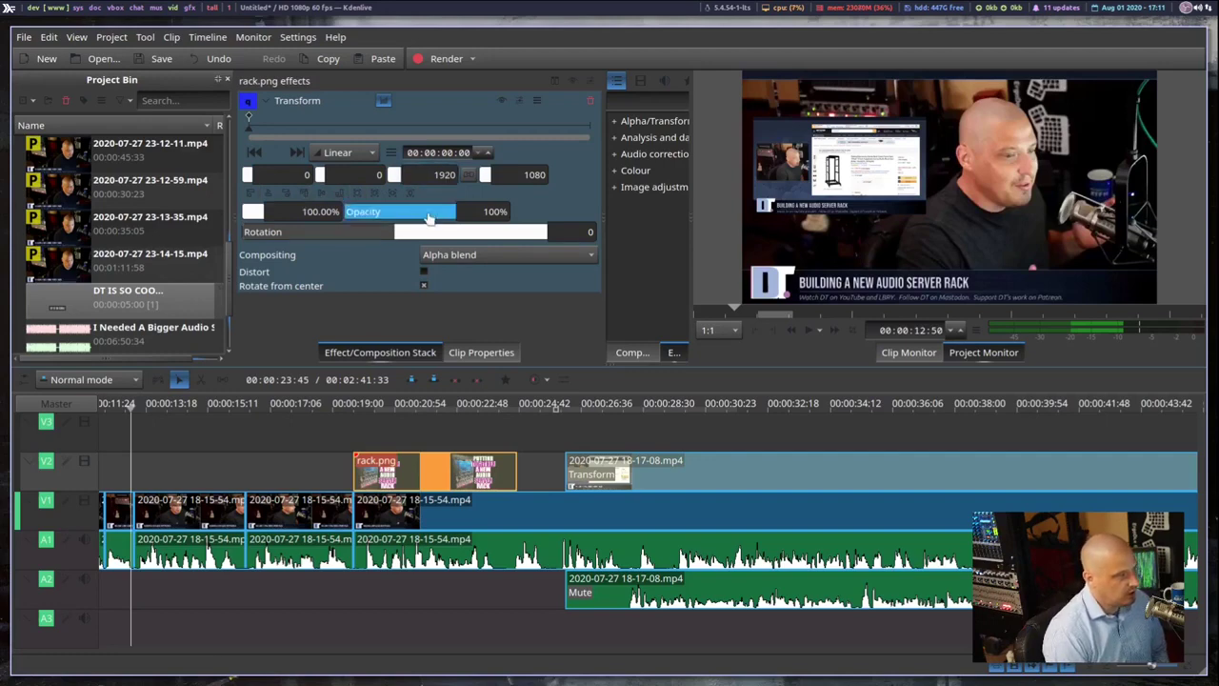
- Set the rack.png transform to X 50 and Y 50 and reduce its width so it becomes a small overlay
left_click(303, 175)
type("5")
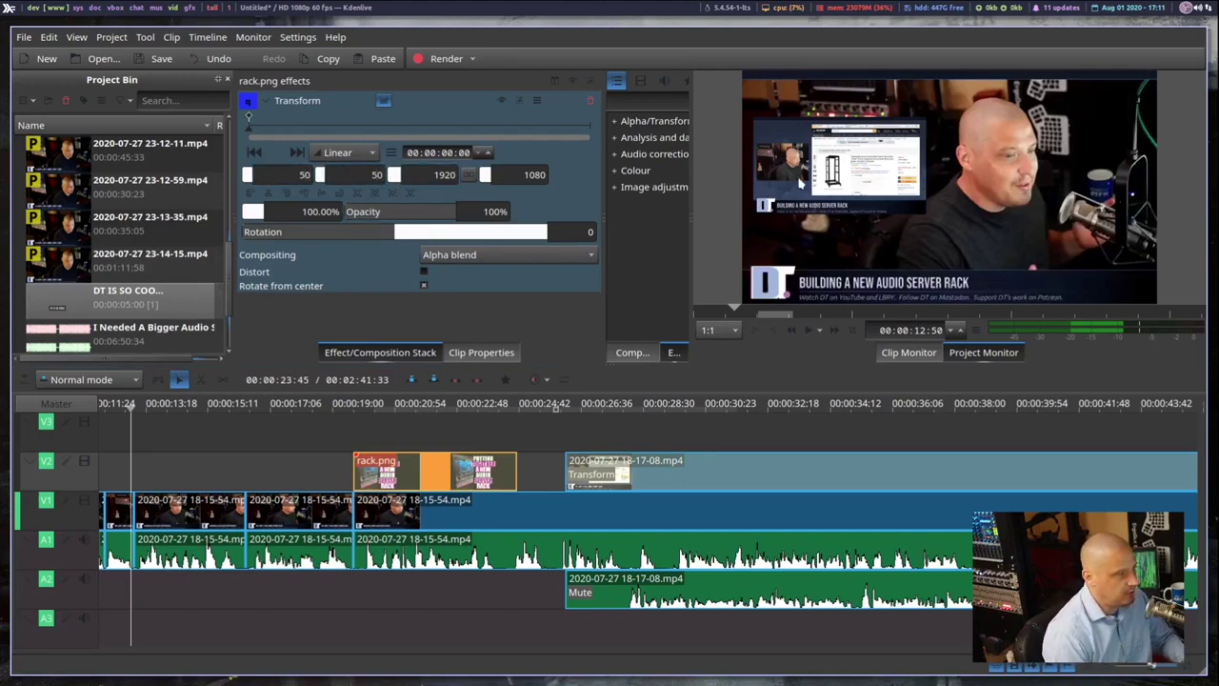
left_click(444, 174)
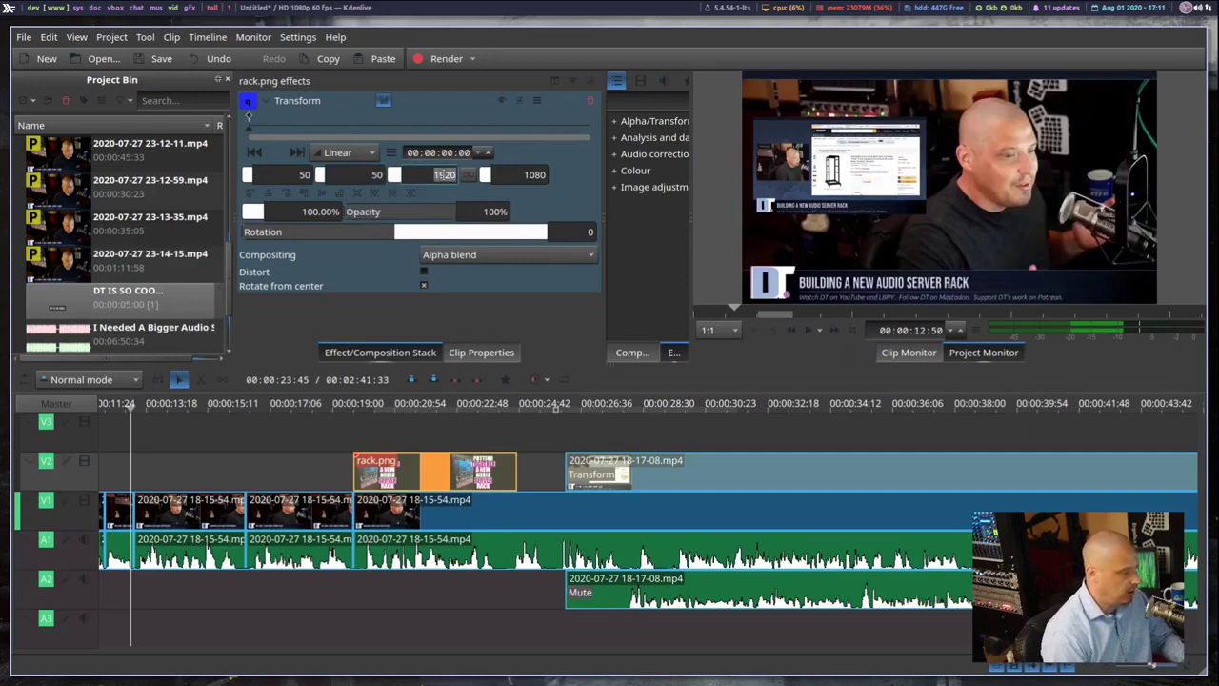
- Preview the resized rack.png overlay by playing from just before the clip, and return the playhead ahead of it
left_click(307, 476)
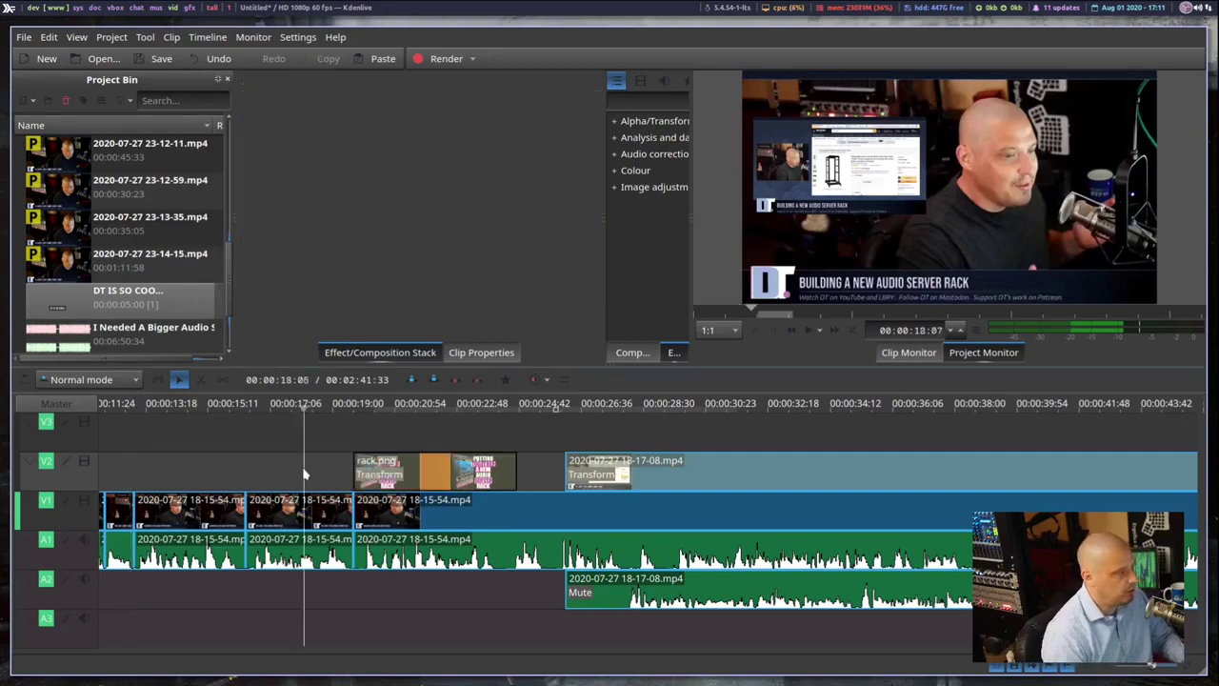
left_click(807, 332)
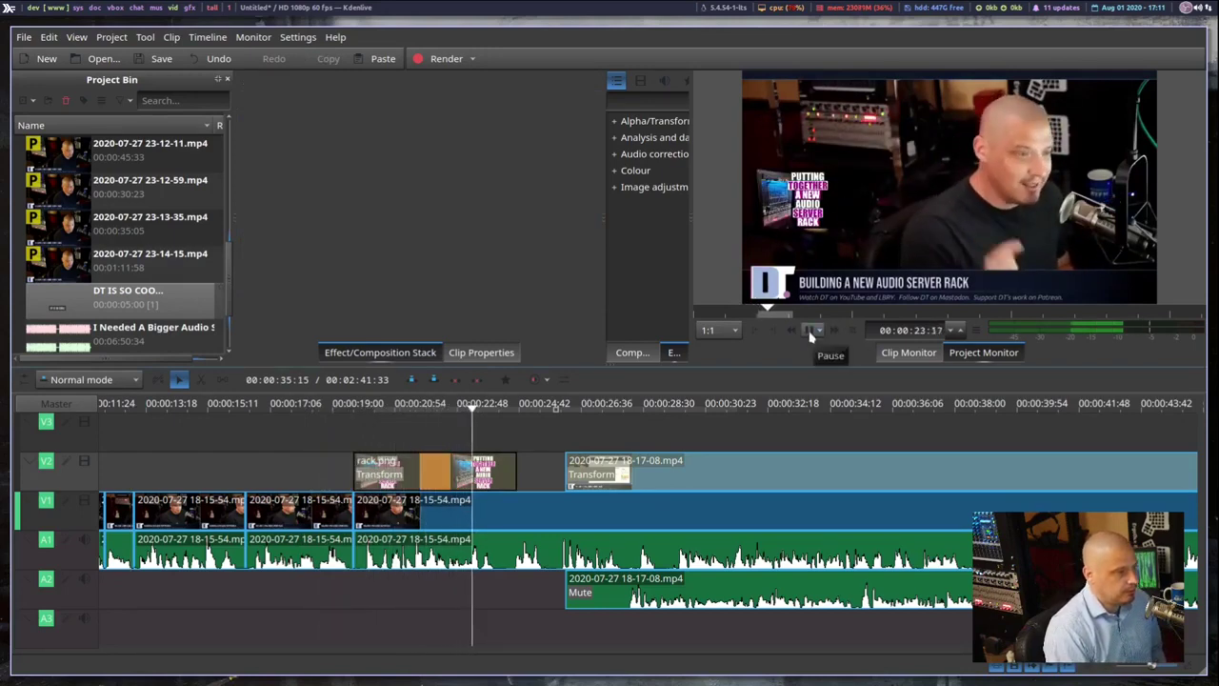
left_click(276, 459)
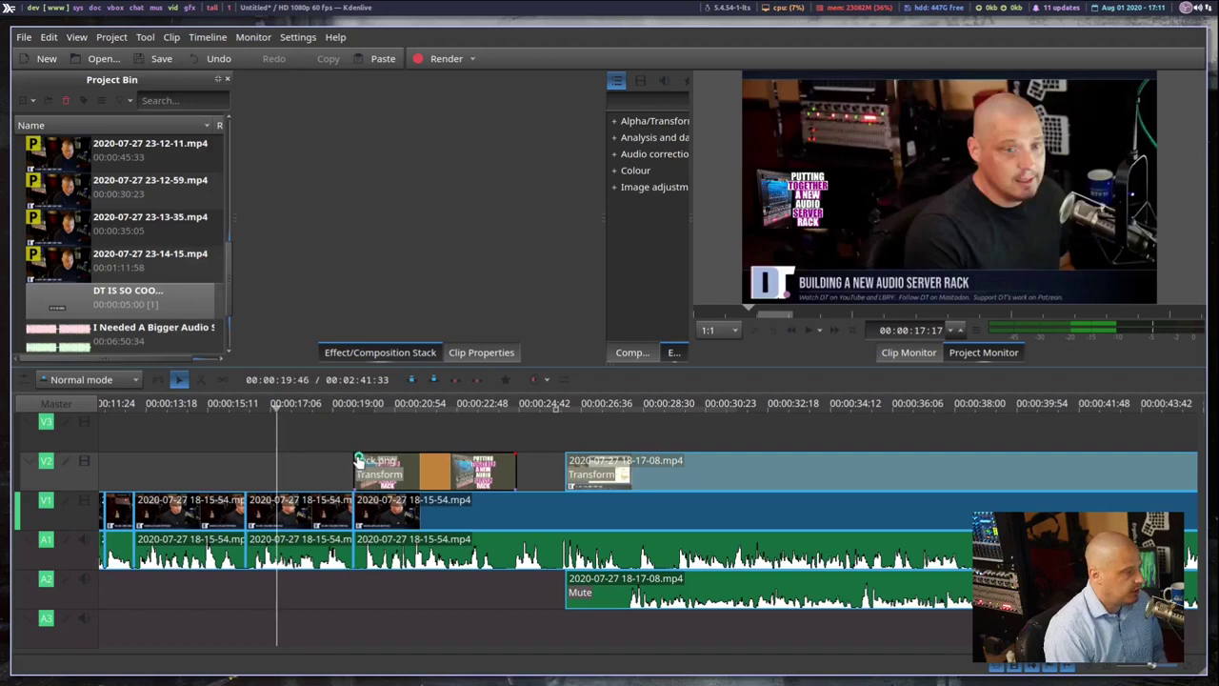
left_click_drag(358, 454, 432, 461)
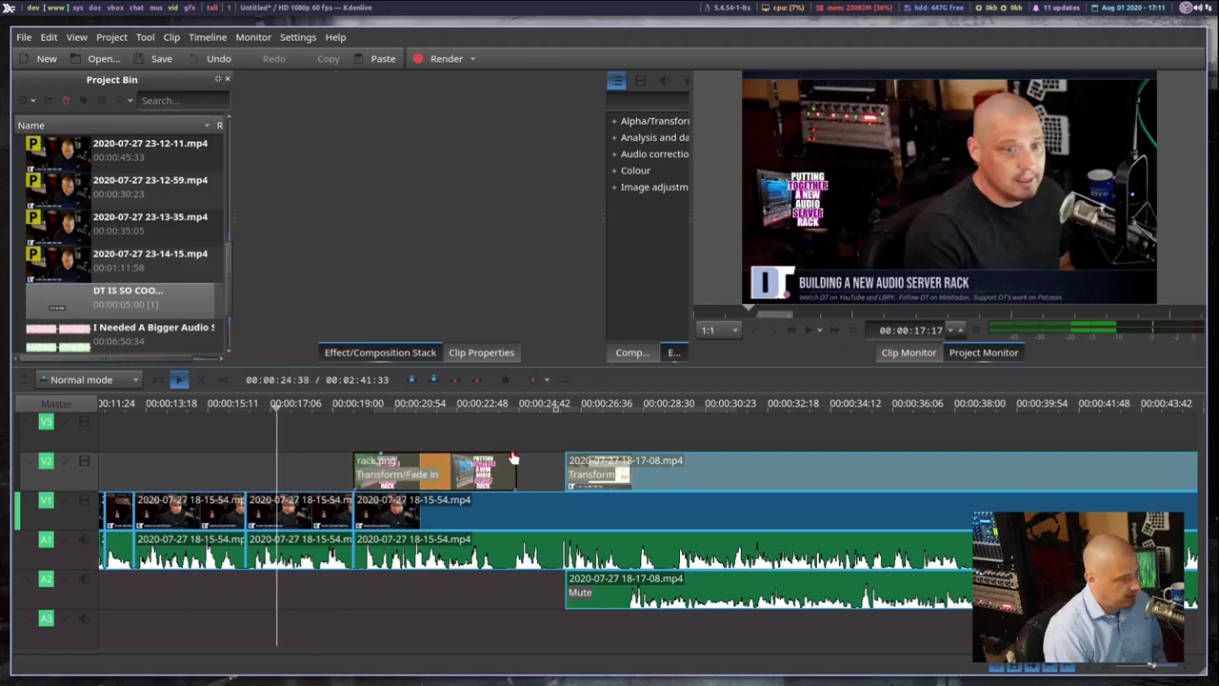
left_click_drag(512, 459, 448, 462)
mouse_move(570, 456)
left_mouse_down()
mouse_move(614, 463)
mouse_move(570, 462)
left_mouse_up()
- Play the timeline from just before rack.png to preview the fades on both V2 overlays
left_click(314, 448)
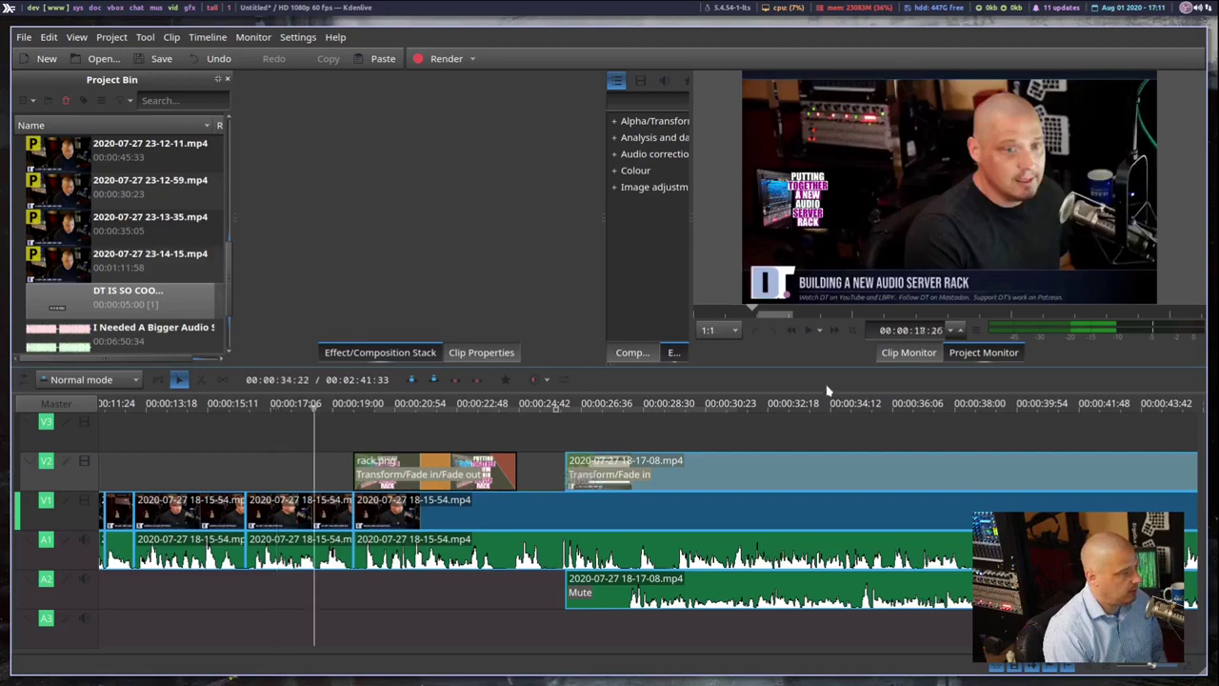
left_click(807, 330)
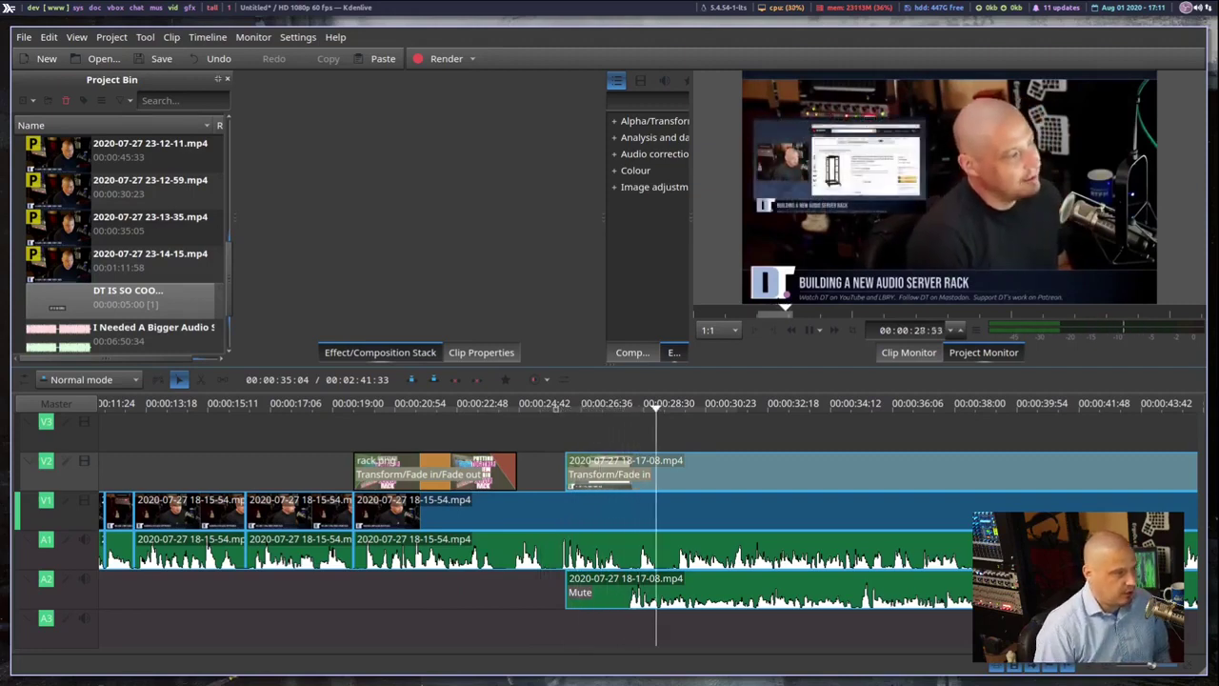
left_click(805, 331)
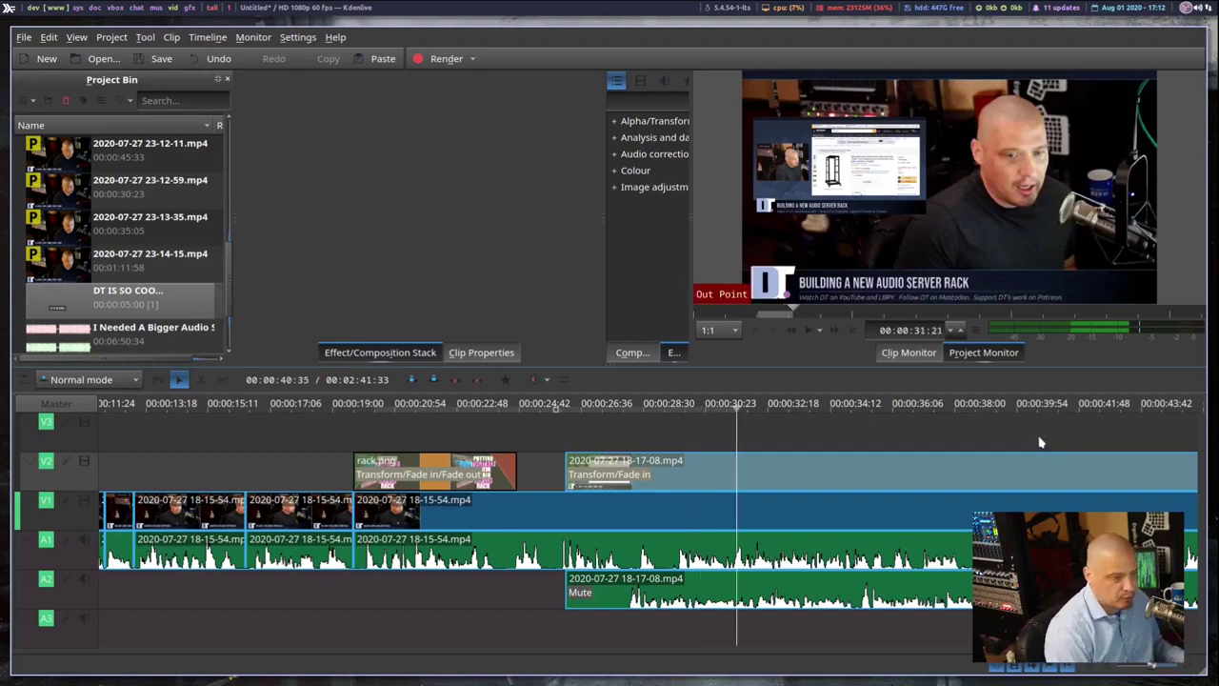
key("End")
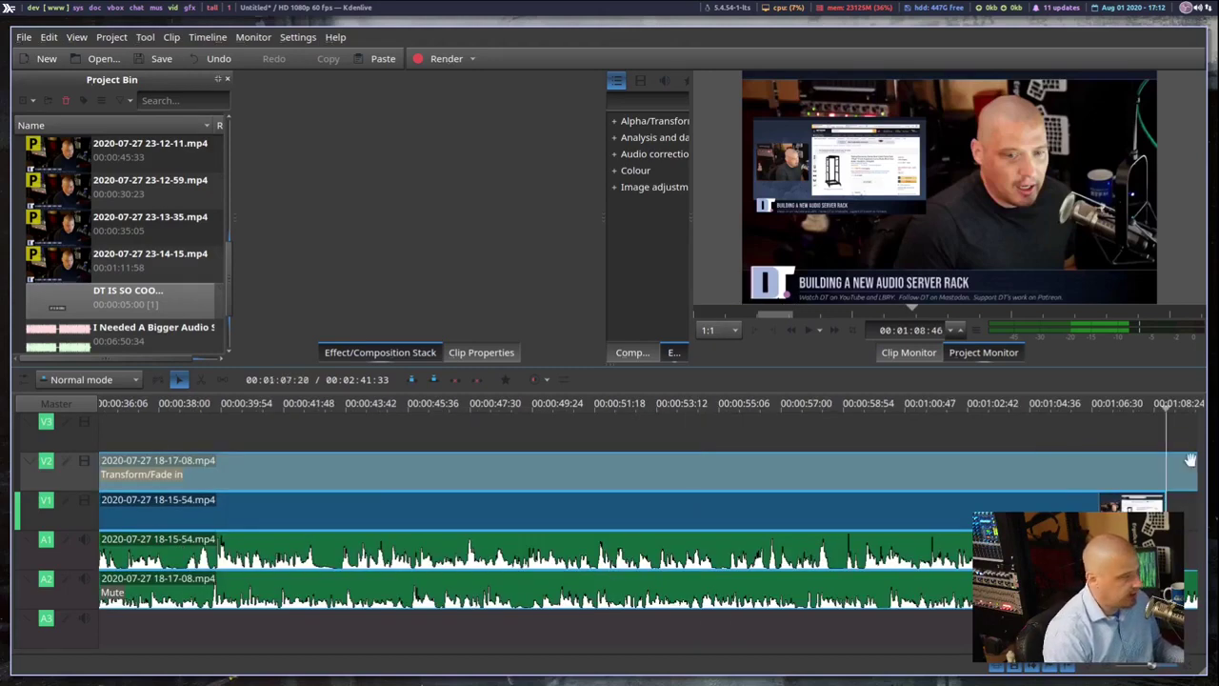
key("ctrl+End")
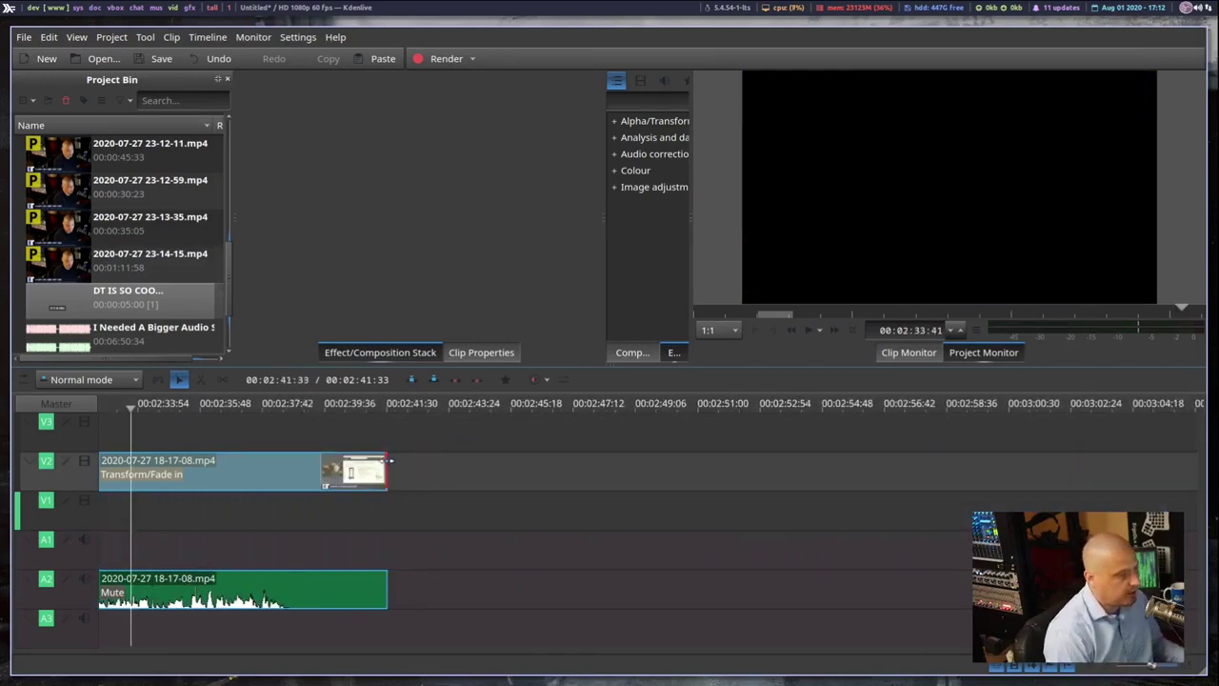
left_click_drag(388, 461, 222, 500)
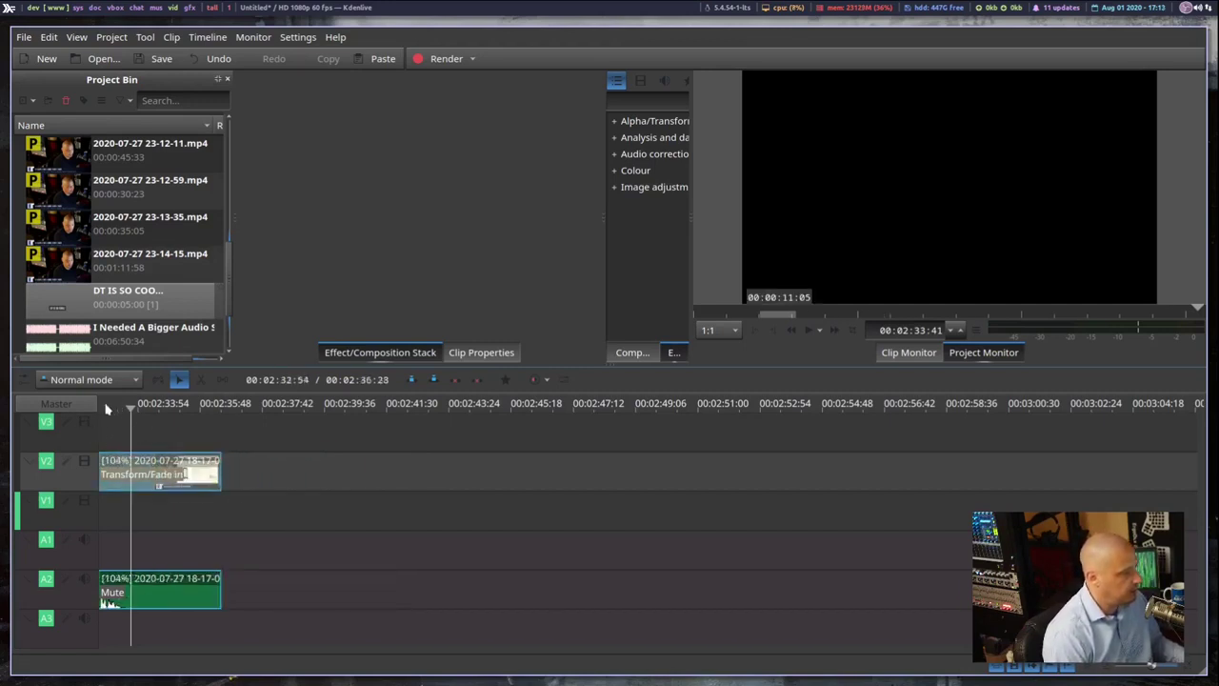
left_click_drag(194, 403, 1063, 455)
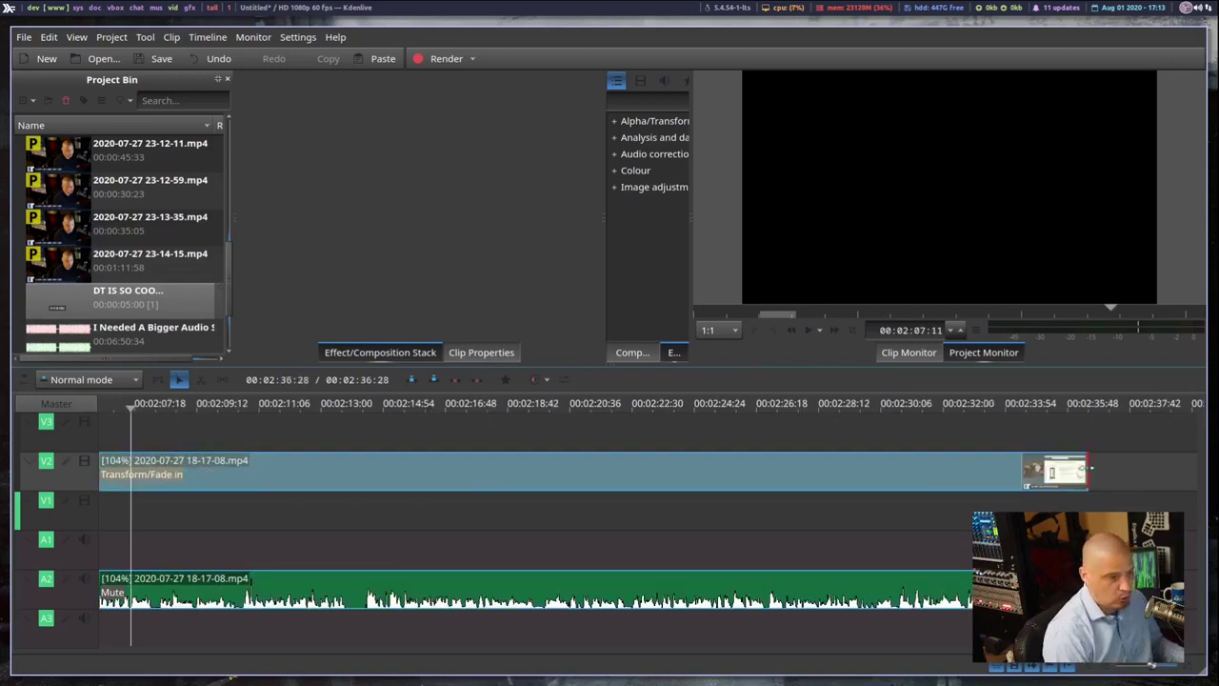
left_click_drag(1087, 476, 221, 515)
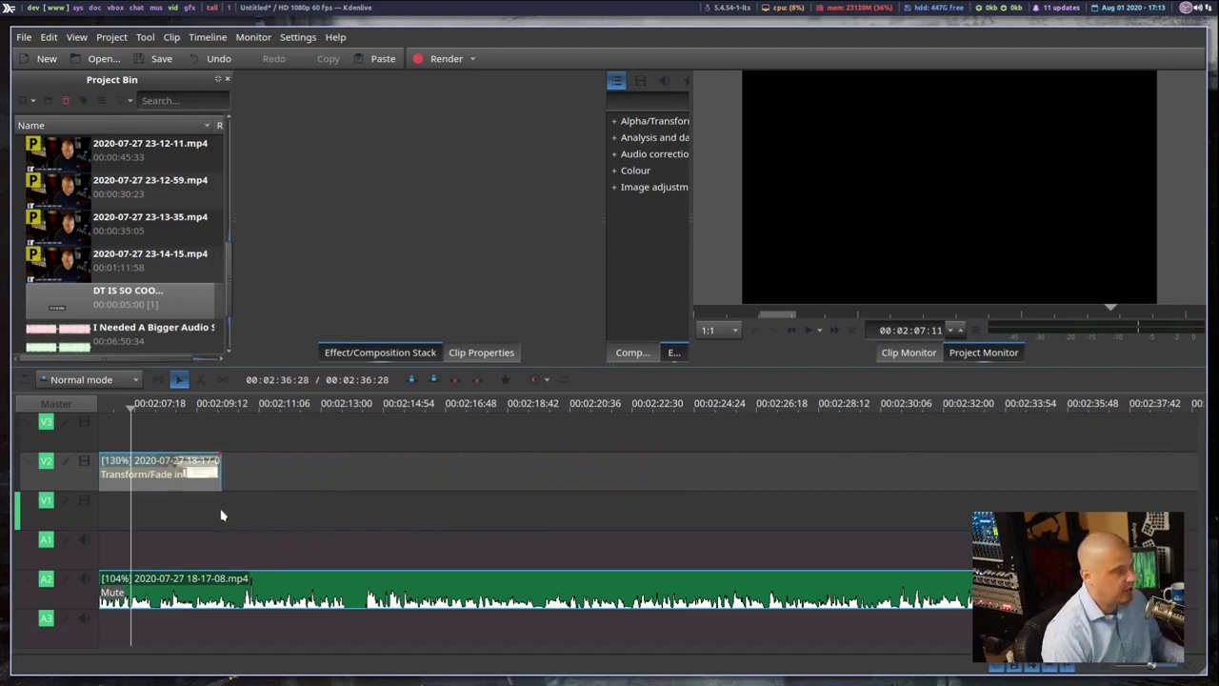
left_click_drag(221, 515, 224, 515)
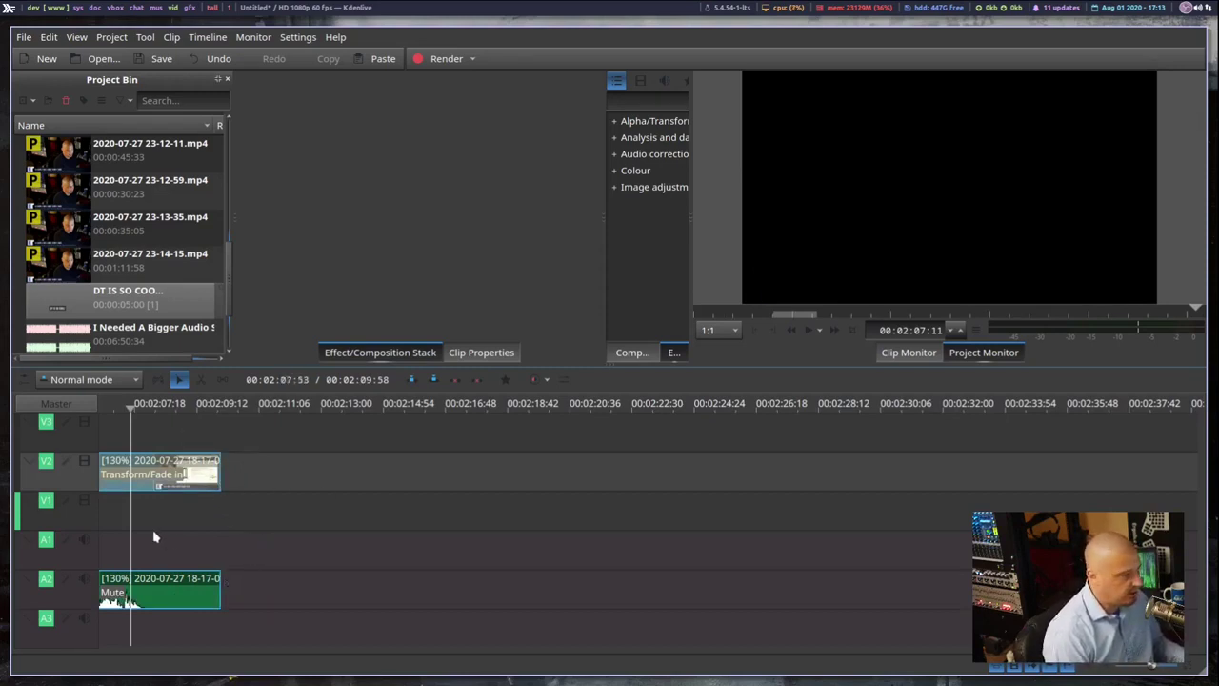
- Compress the V2 overlay's end further, speeding the clip up to 1334% so it ends at about 00:00:36
scroll(154, 538, "up", 5)
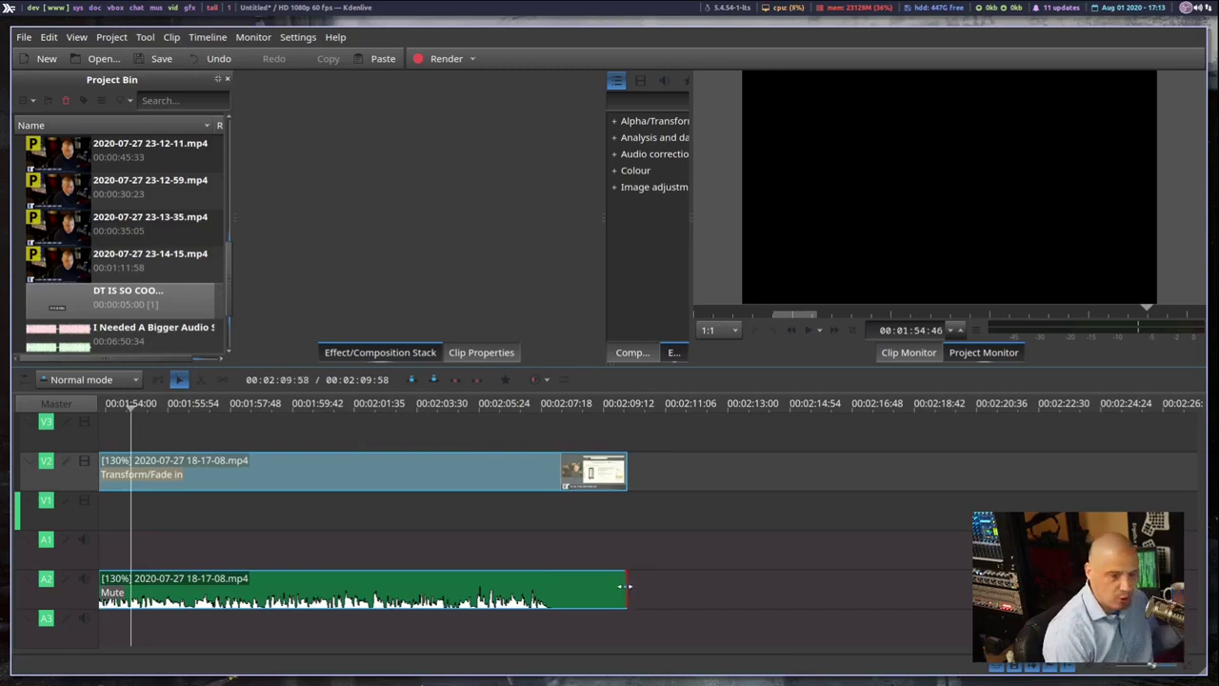
left_click_drag(626, 586, 650, 608)
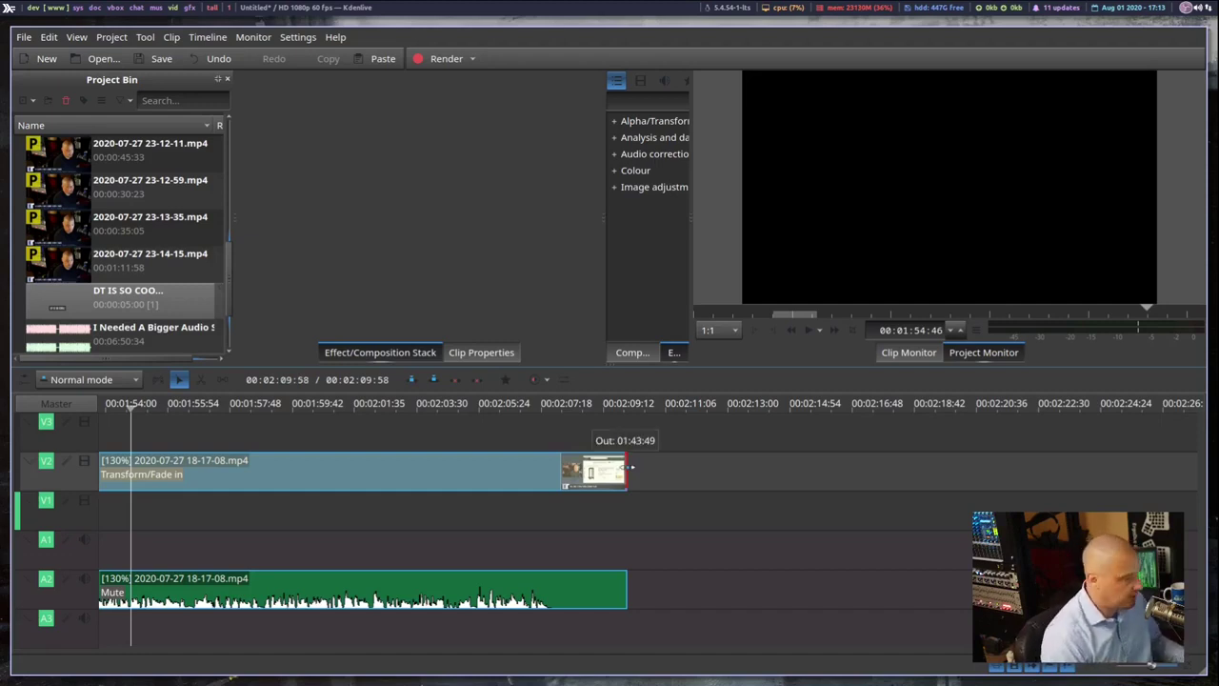
left_click_drag(629, 467, 26, 497)
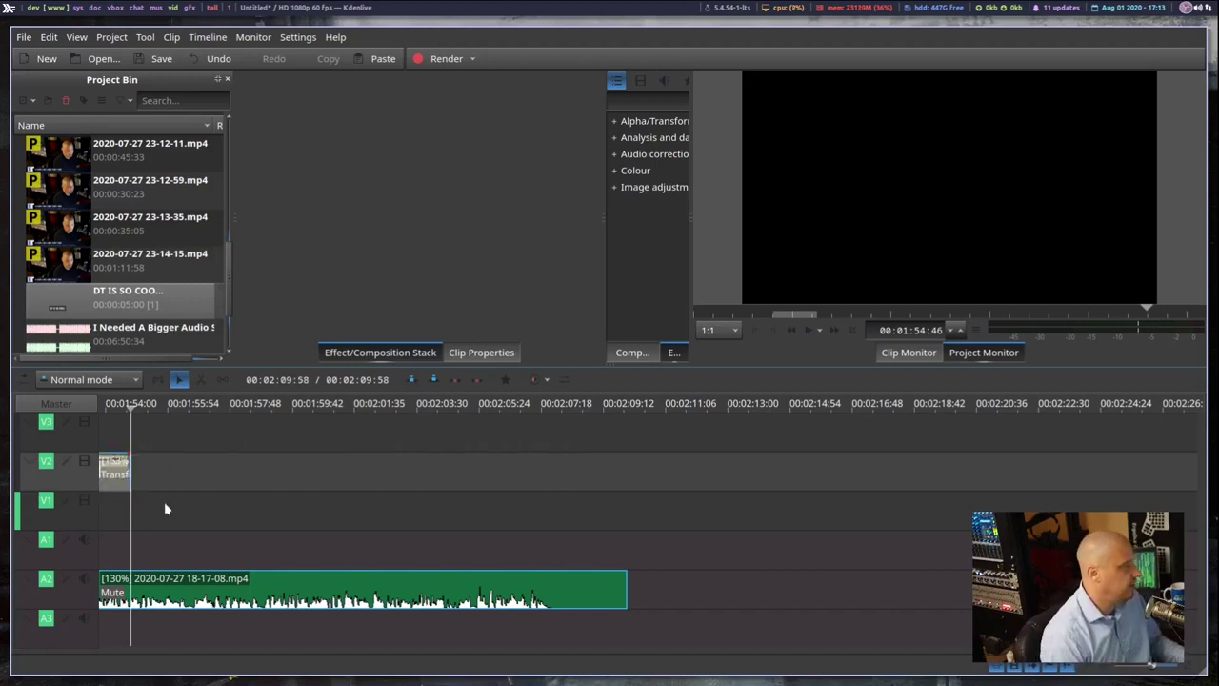
key("ctrl+z")
key("ctrl+z")
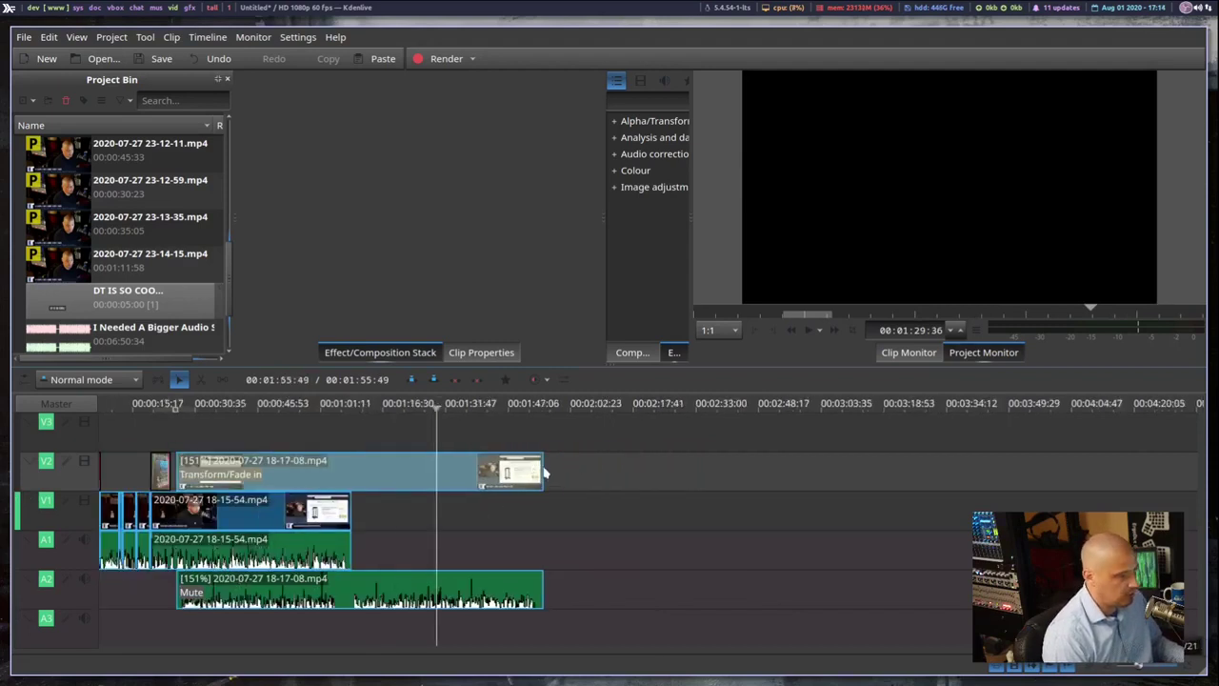
left_click_drag(545, 464, 219, 483)
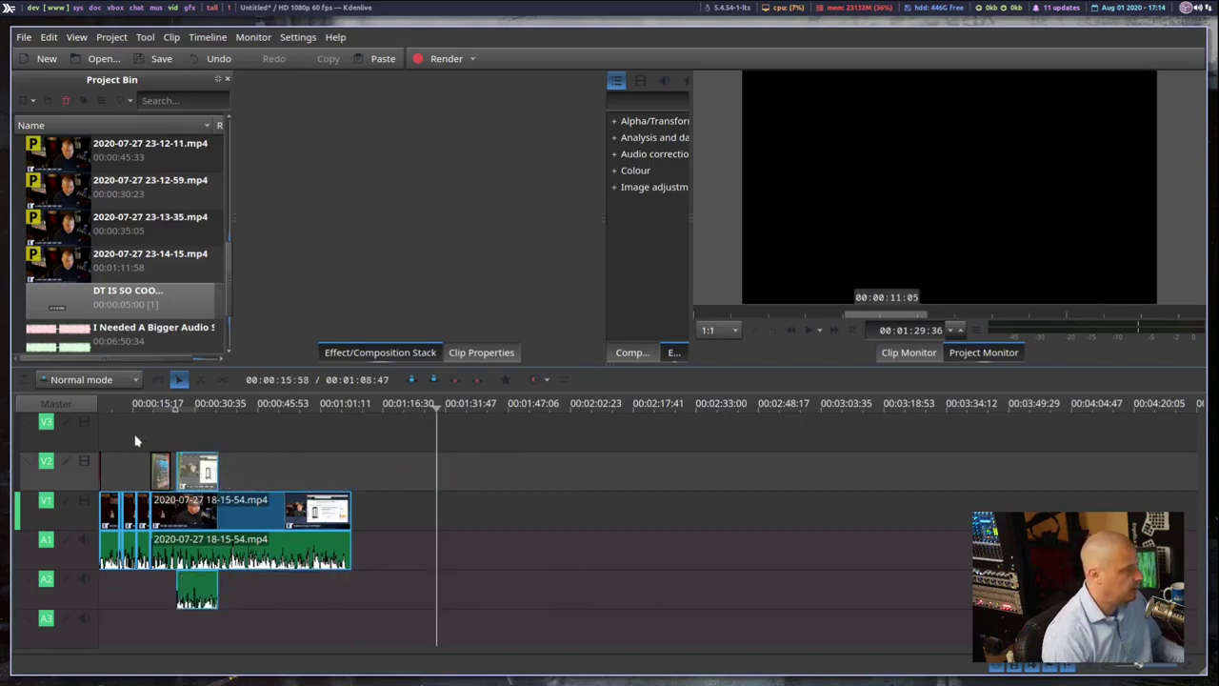
- Preview the sped-up V2 overlay by playing from just before rack.png until it ends, and return the playhead to the project's start
left_click(151, 444)
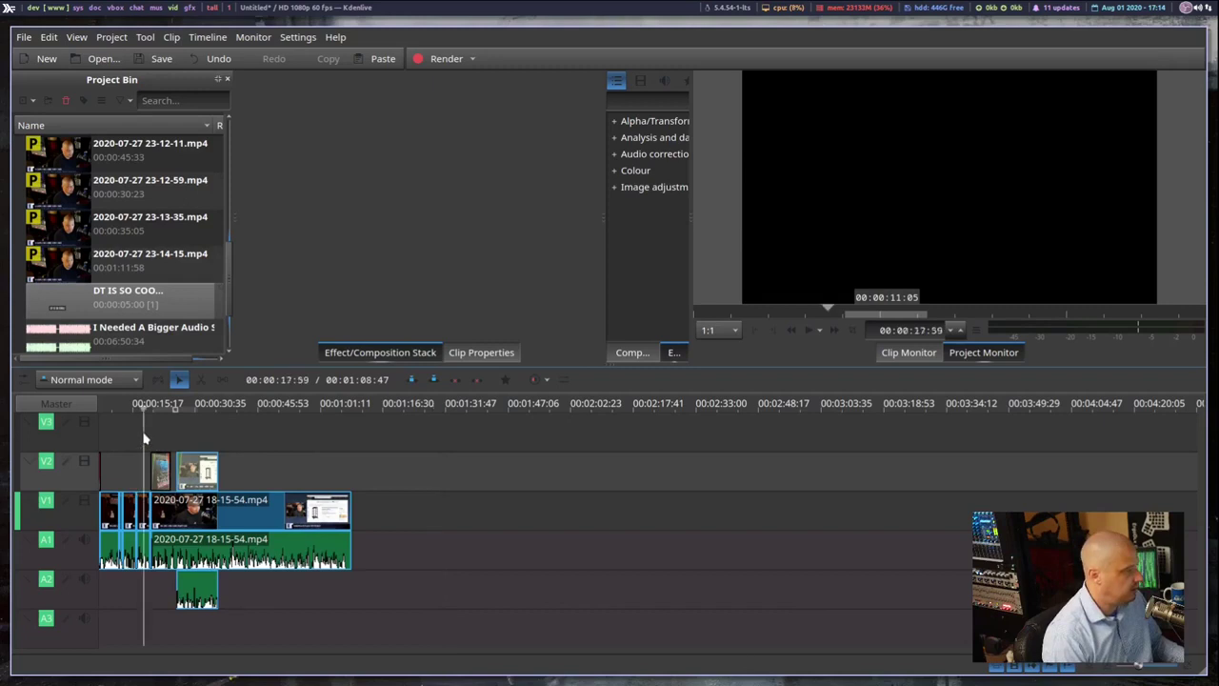
left_click(808, 330)
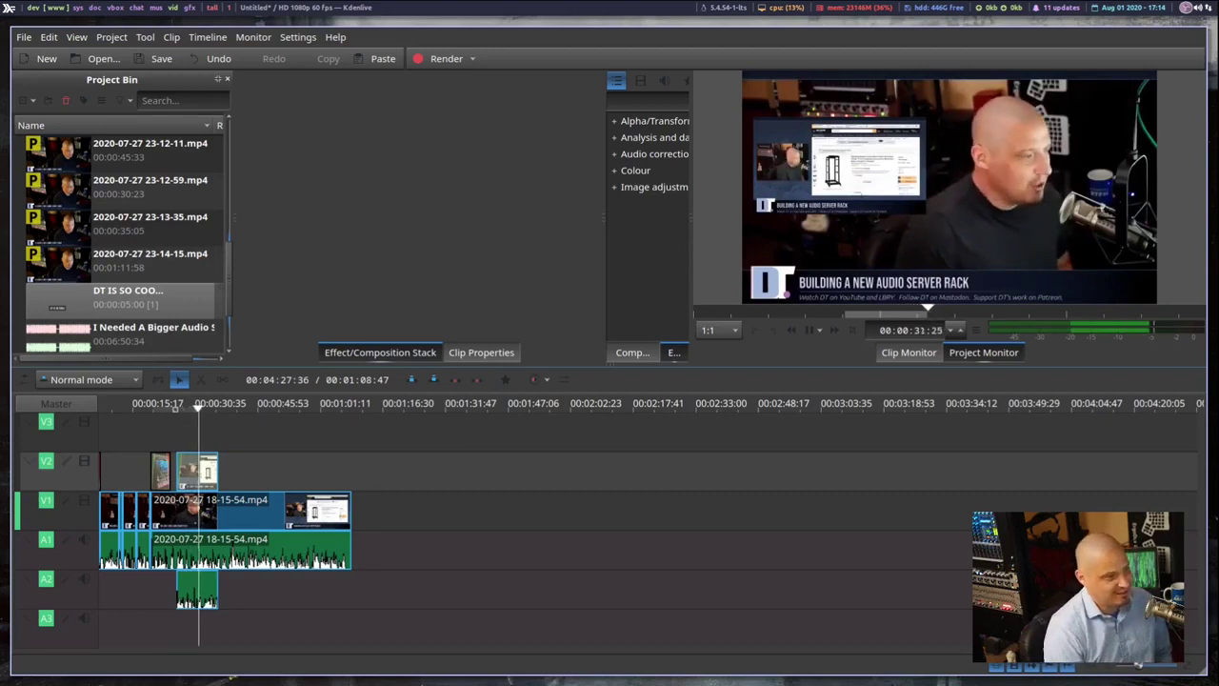
left_click(806, 330)
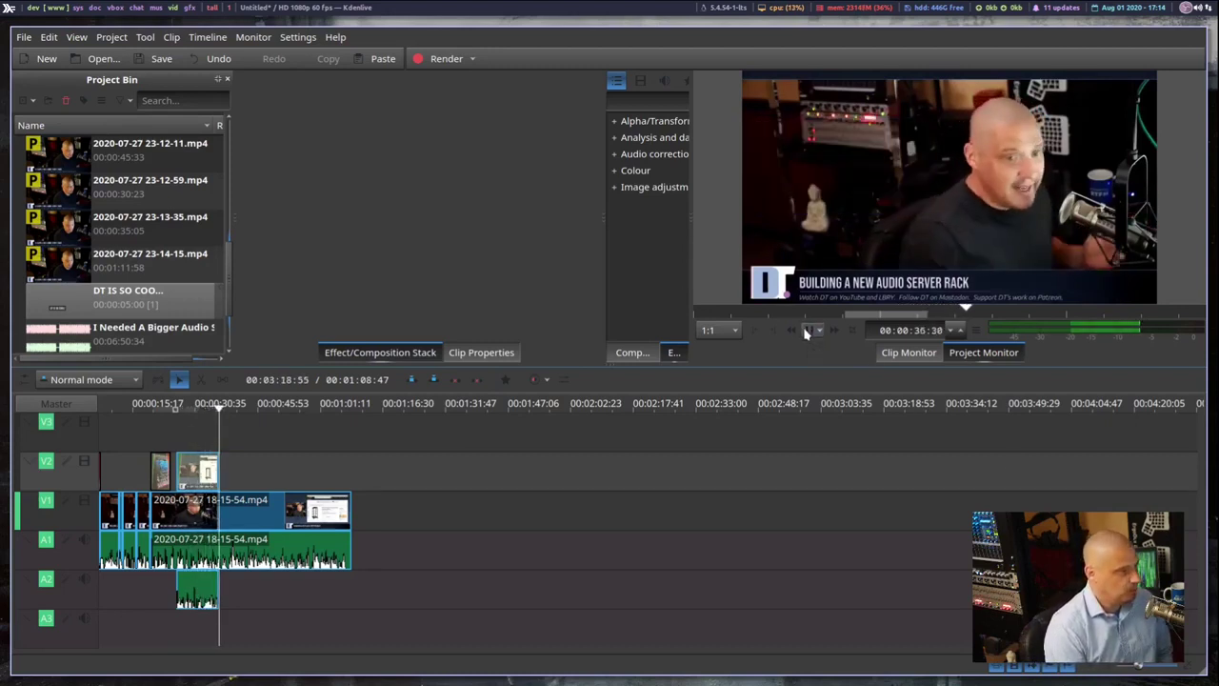
scroll(271, 477, "up", 4, "ctrl")
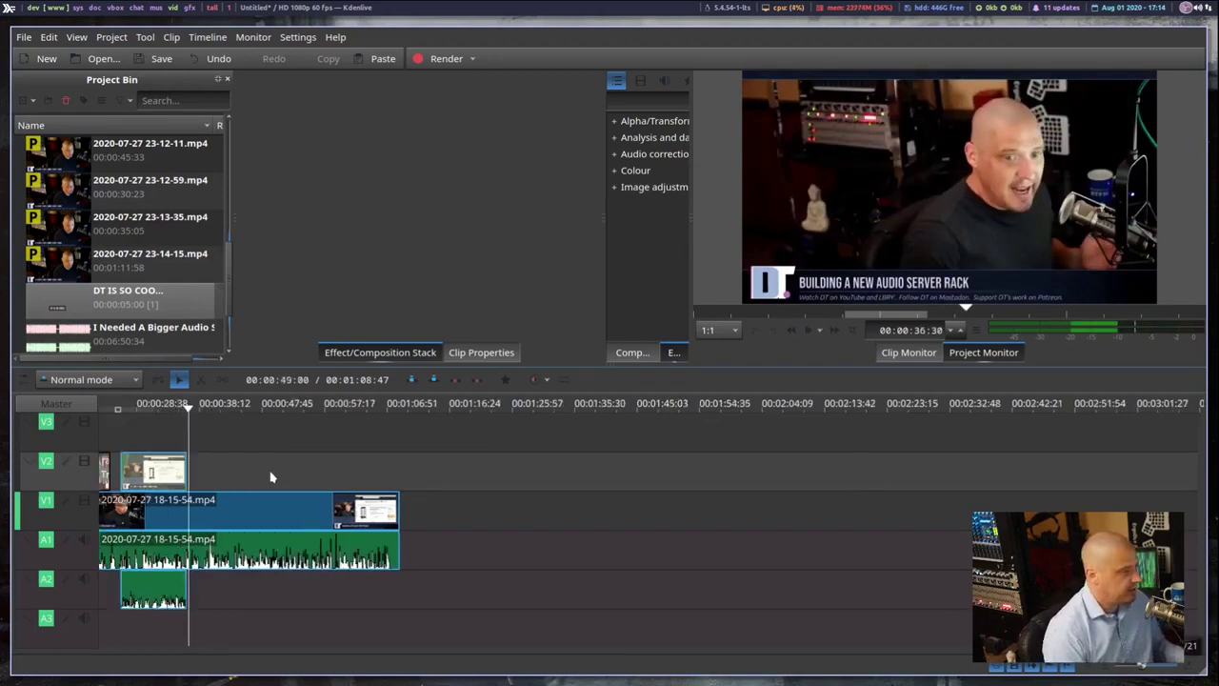
left_click(796, 313)
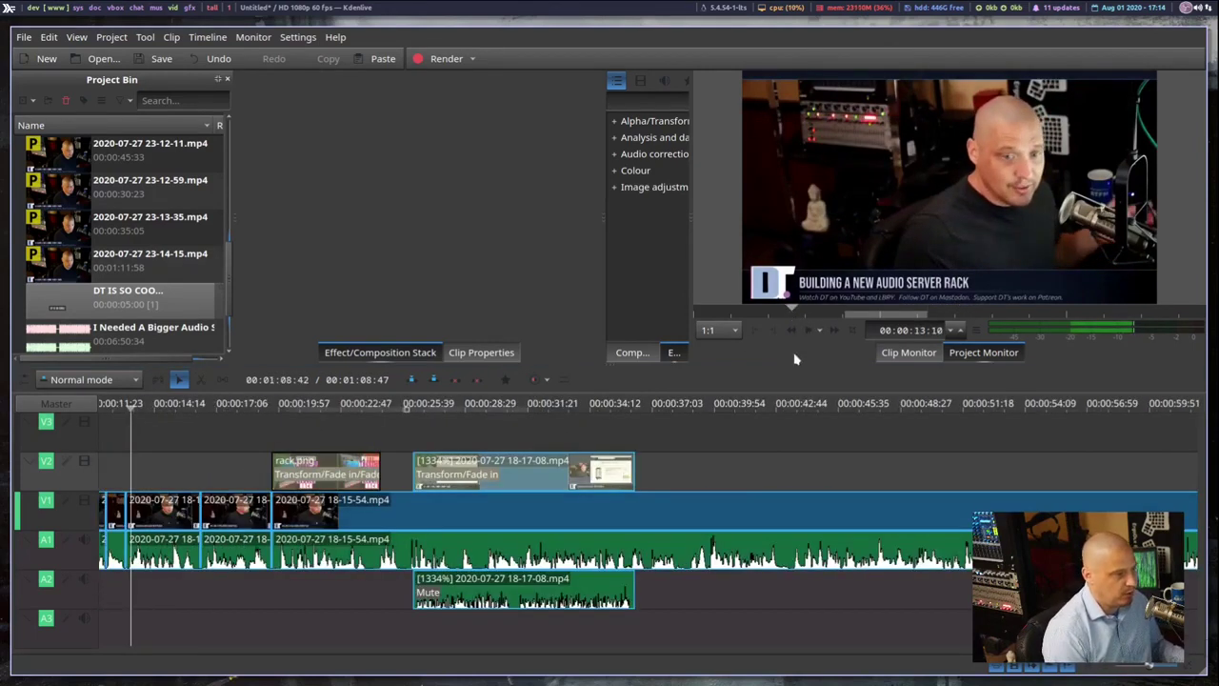
key("Home")
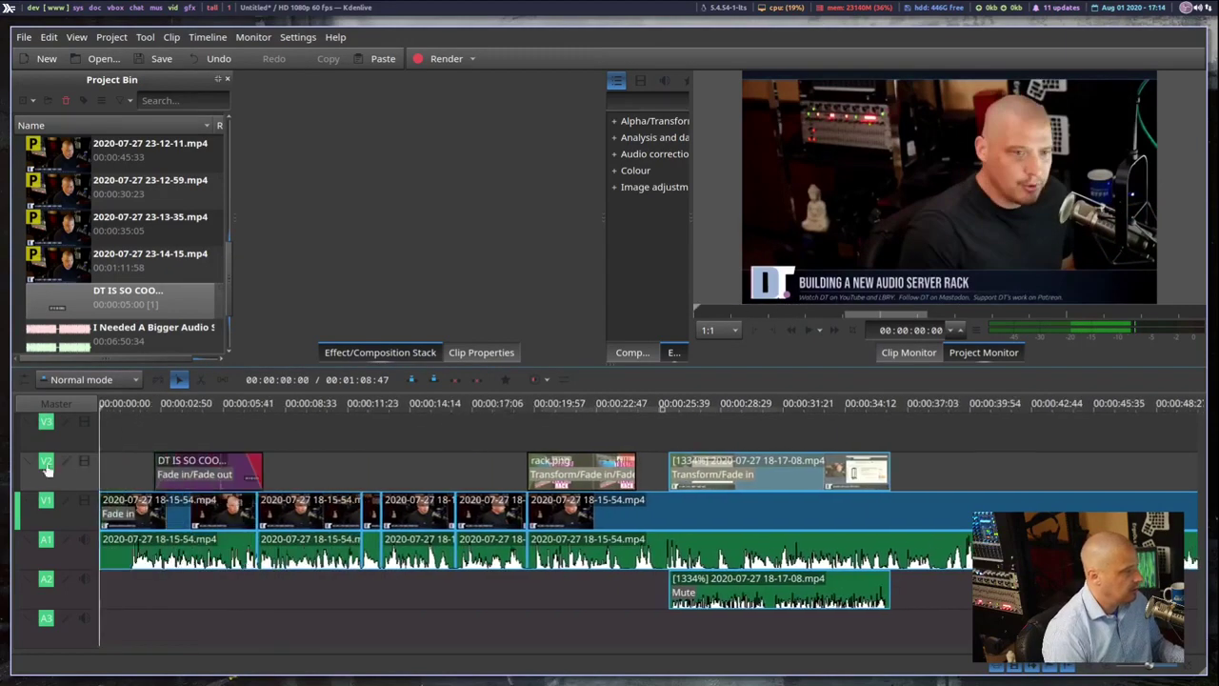